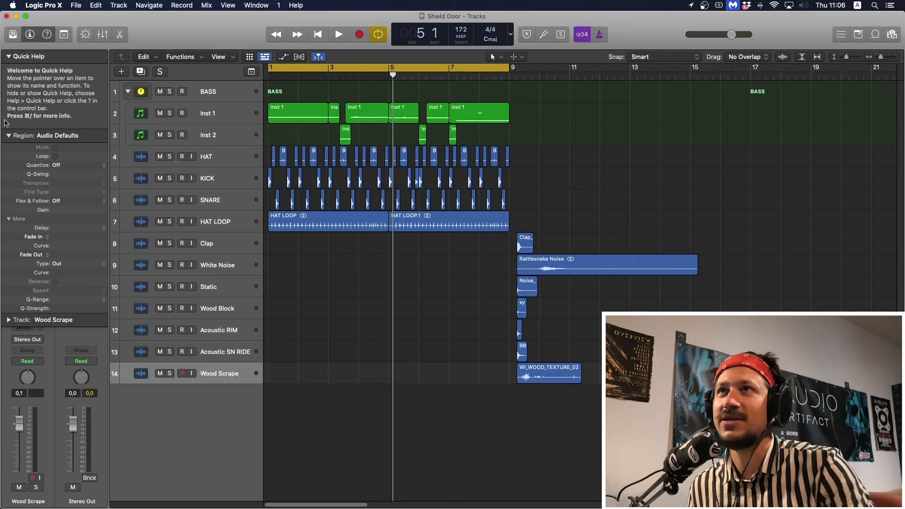
# Collapse the Region and Quick Help sections, and narrow the inspector and track headers to enlarge the arrangement area
pyautogui.click(9, 136)
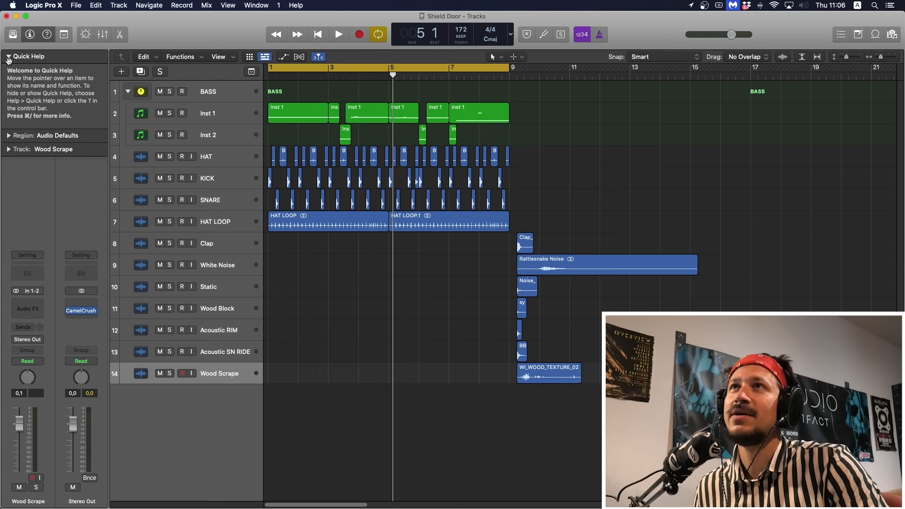
pyautogui.click(9, 56)
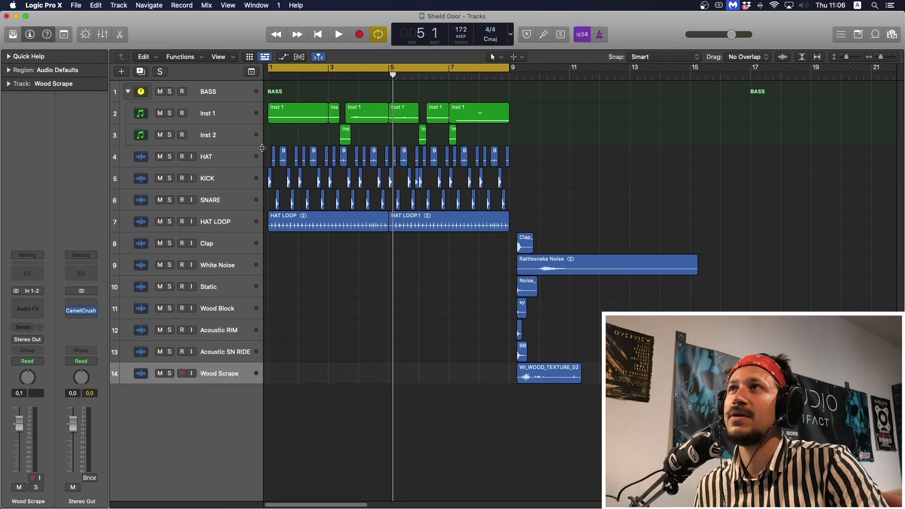
pyautogui.moveTo(262, 148); pyautogui.dragTo(252, 149)
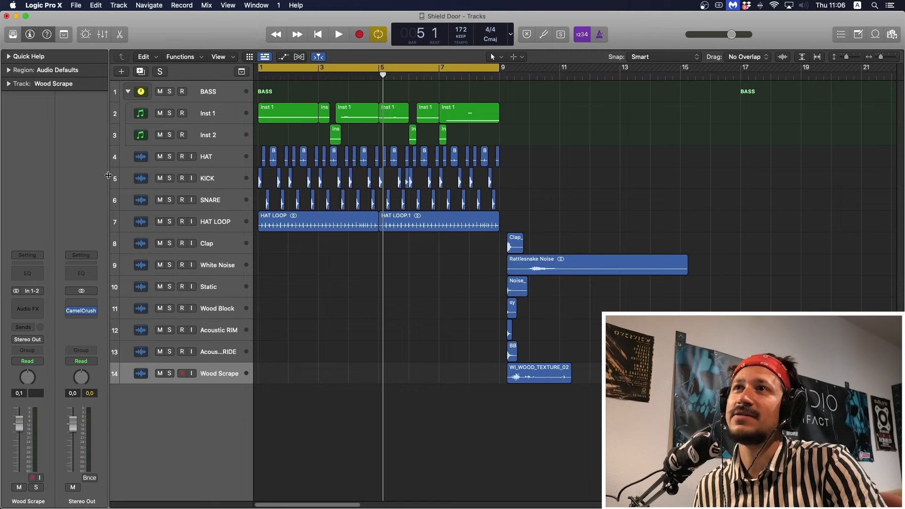
pyautogui.moveTo(109, 176); pyautogui.dragTo(85, 176)
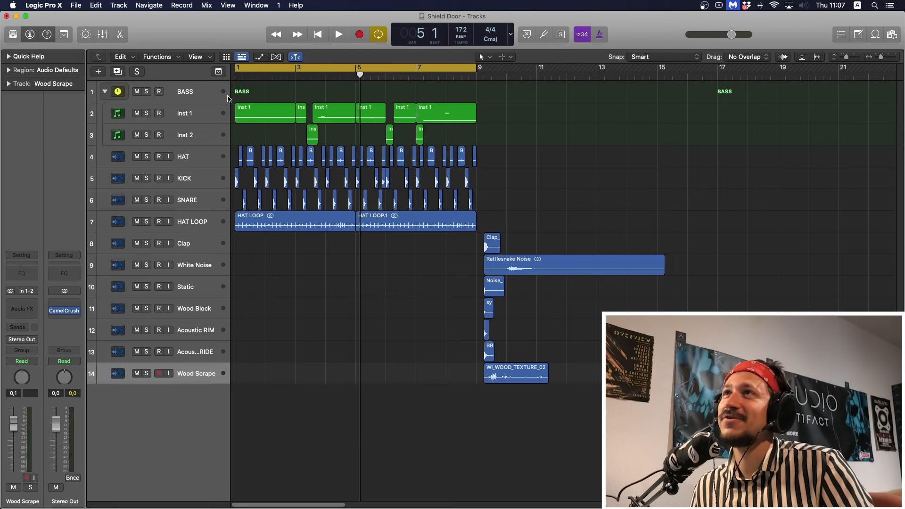
# Review the bass and drum tracks one by one: Inst 1, Inst 2, HAT, KICK, SNARE and HAT LOOP
pyautogui.click(200, 114)
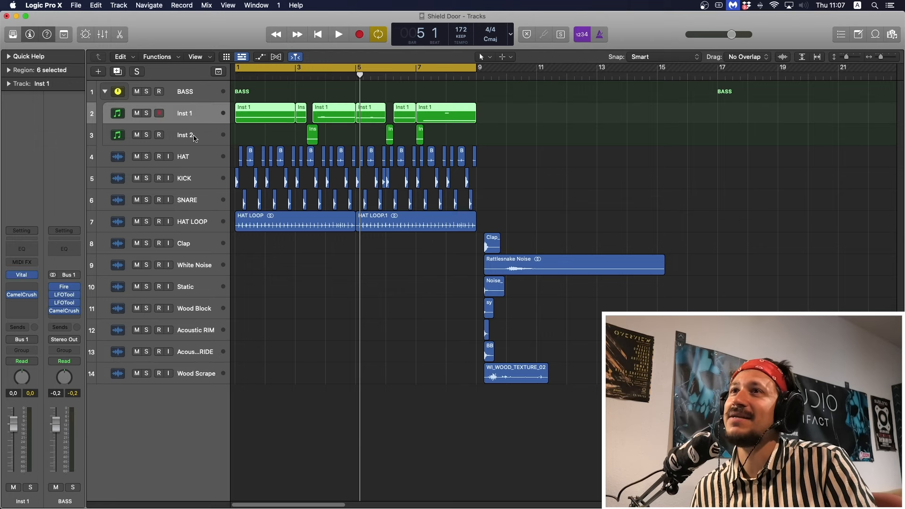
pyautogui.click(195, 136)
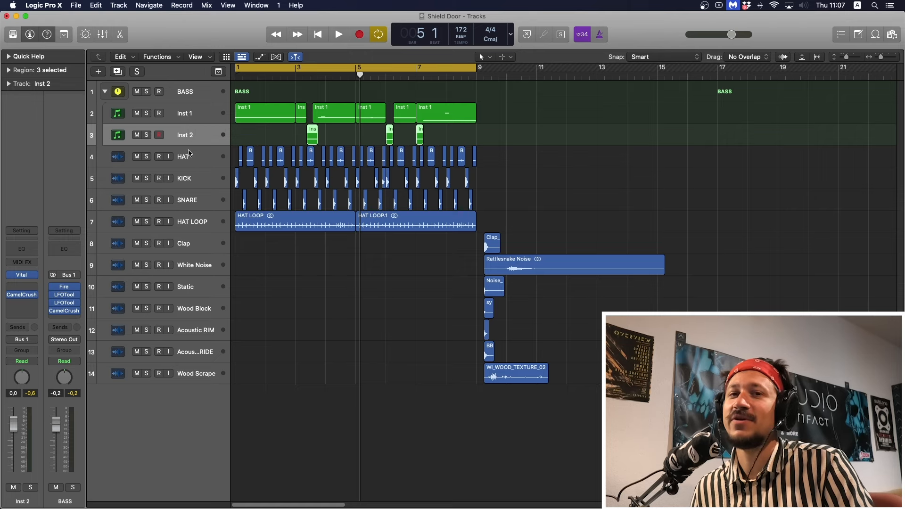
pyautogui.click(189, 164)
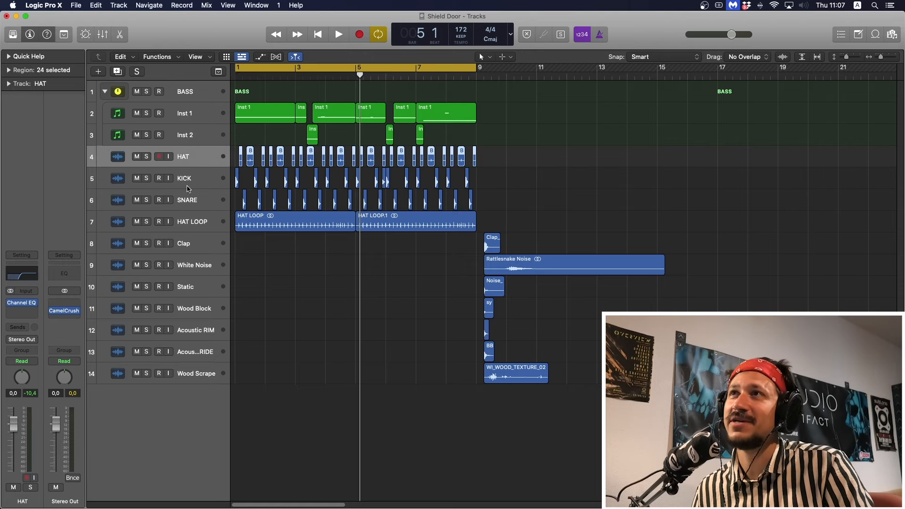
pyautogui.click(190, 179)
pyautogui.click(191, 198)
pyautogui.click(188, 224)
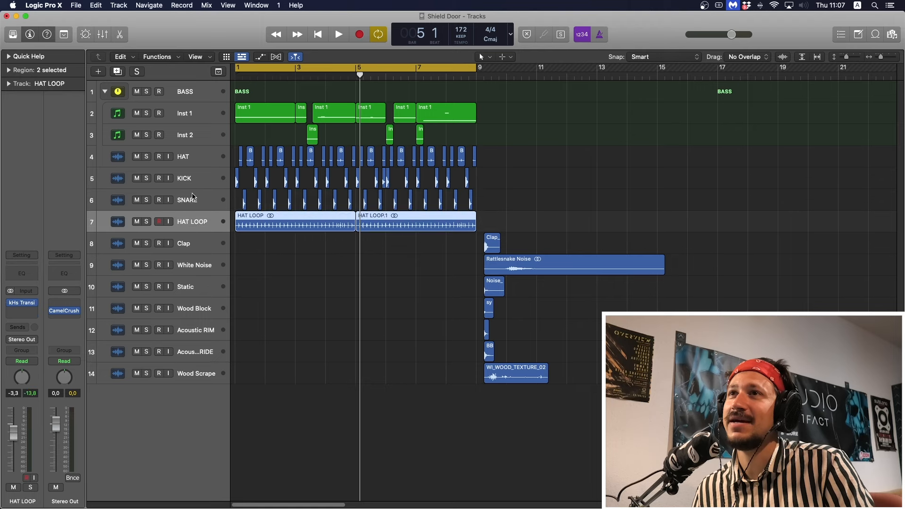
pyautogui.click(192, 154)
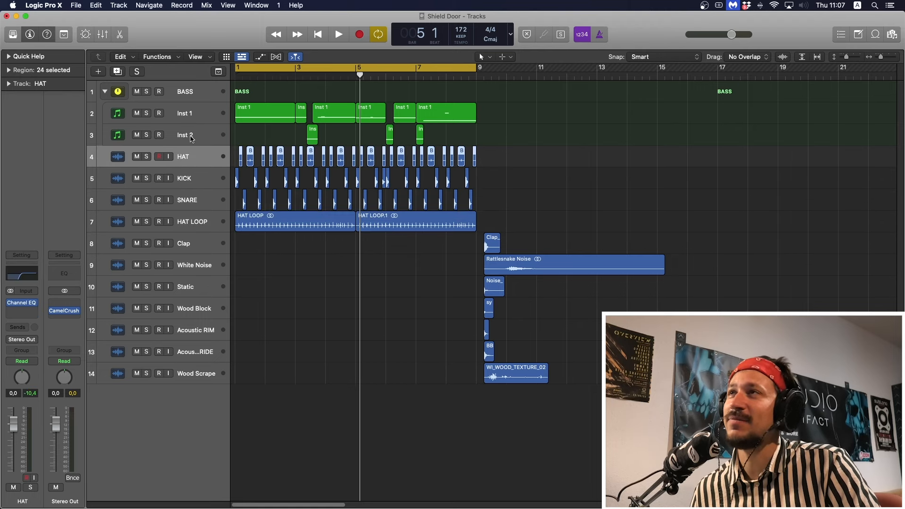
pyautogui.click(191, 138)
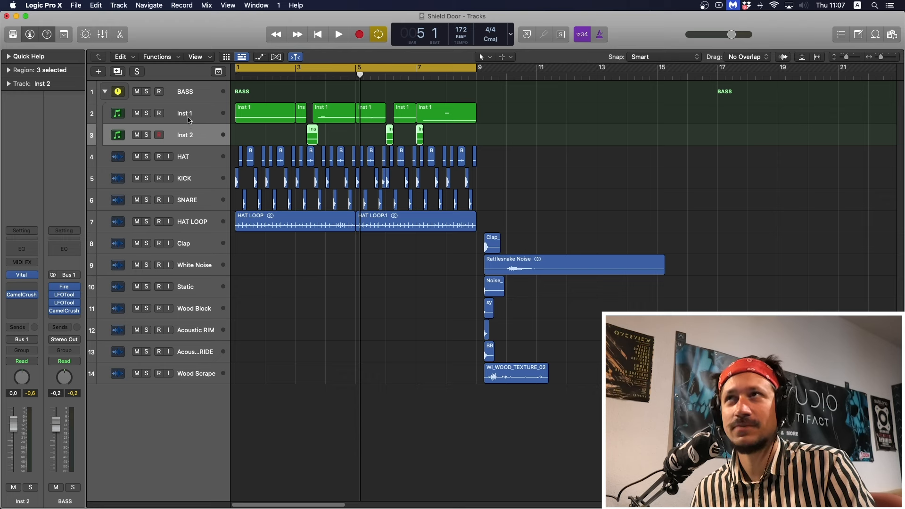
# Inspect the Vital synth on the Inst 1 track and look up its patch in the preset browser
pyautogui.click(188, 117)
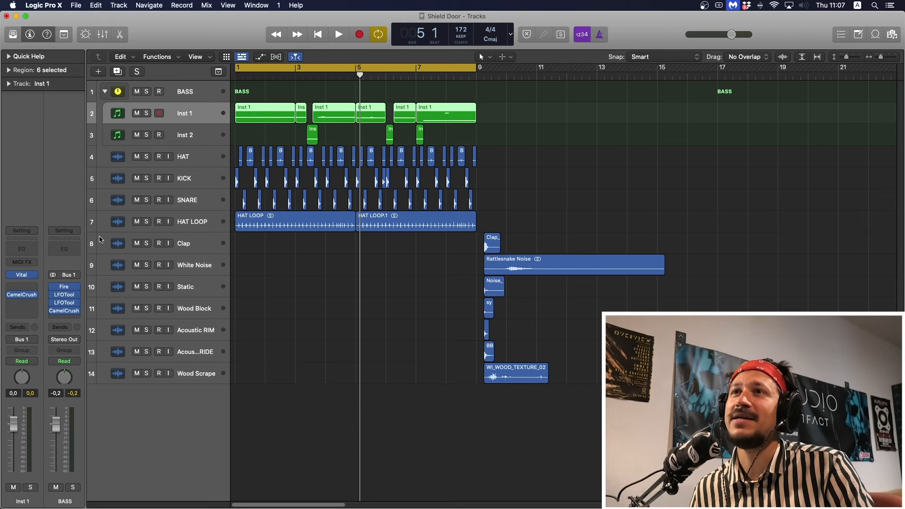
pyautogui.click(22, 278)
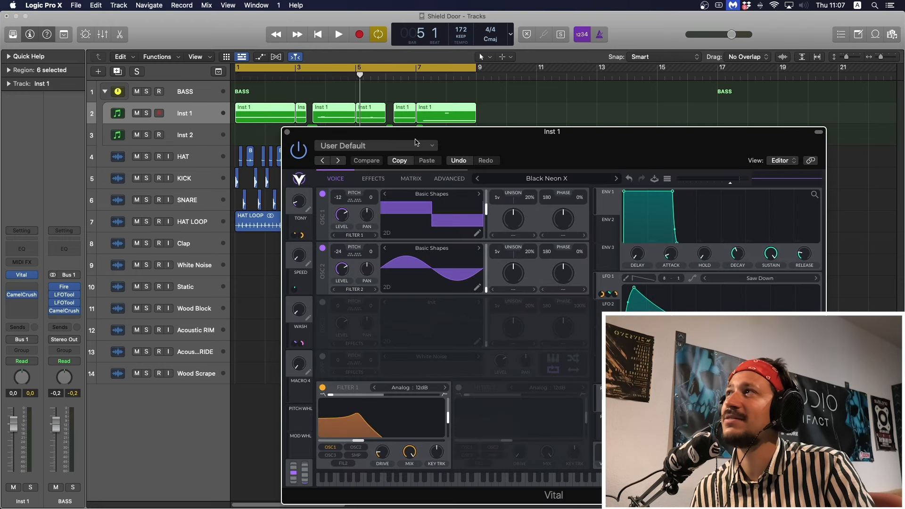
pyautogui.moveTo(416, 142); pyautogui.dragTo(264, 89)
pyautogui.click(515, 131)
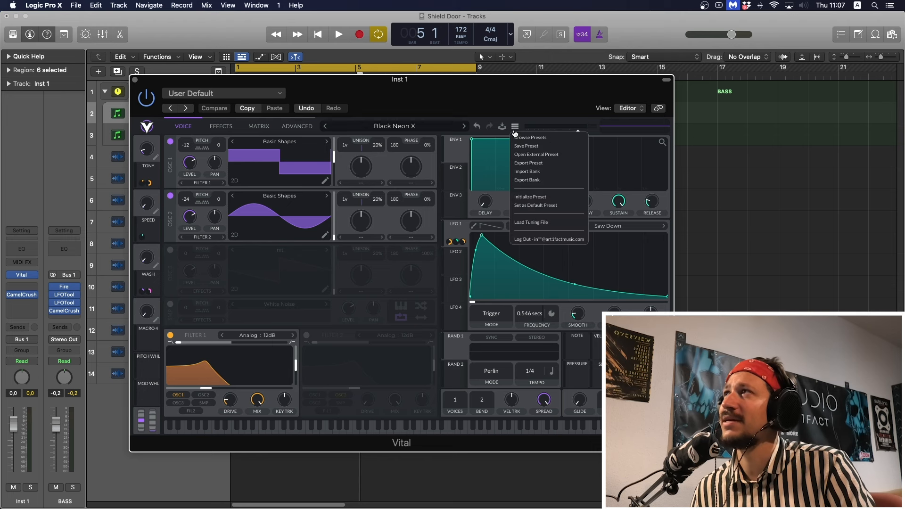
pyautogui.click(522, 137)
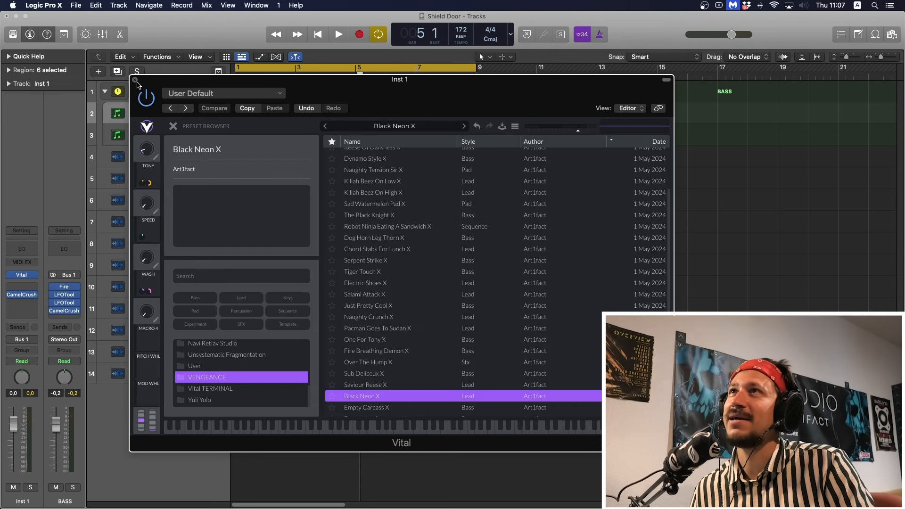
pyautogui.click(136, 80)
# Solo the Inst 1 and Inst 2 bass tracks and listen to them from the start of the loop
pyautogui.click(247, 100)
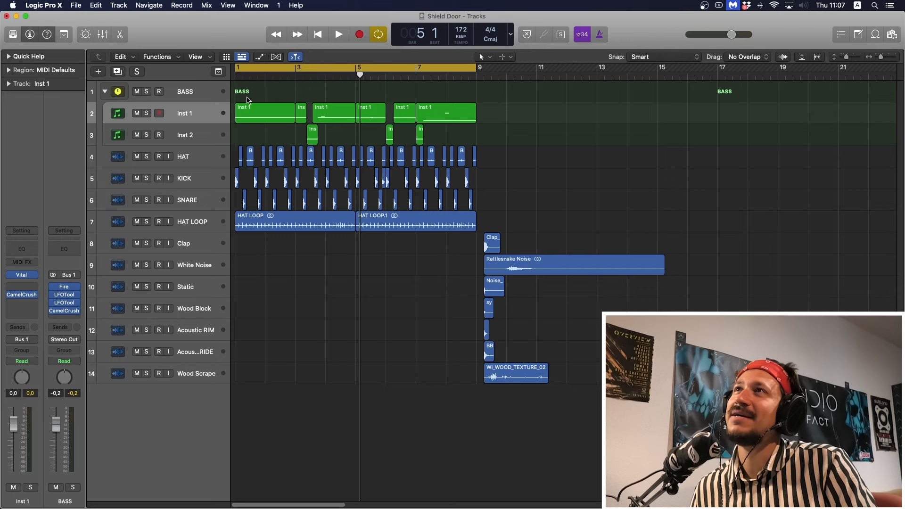
pyautogui.click(247, 116)
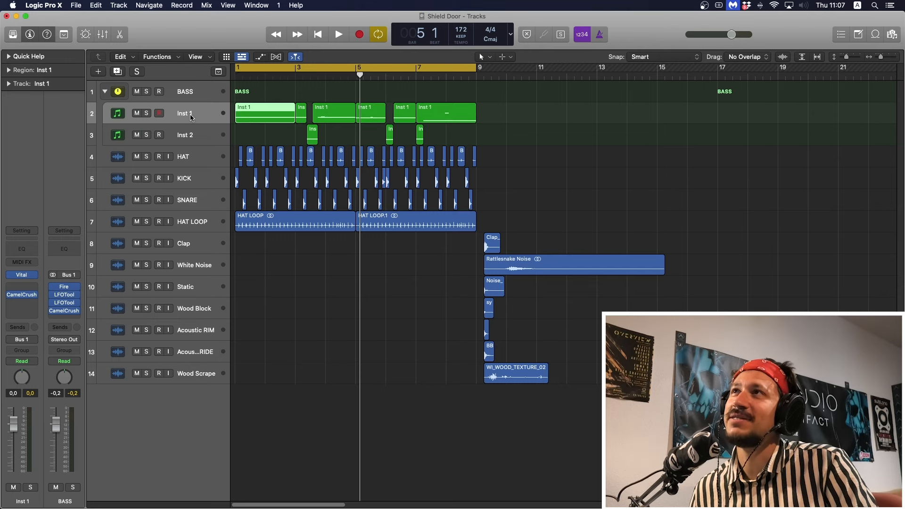
pyautogui.click(147, 114)
pyautogui.press('space')
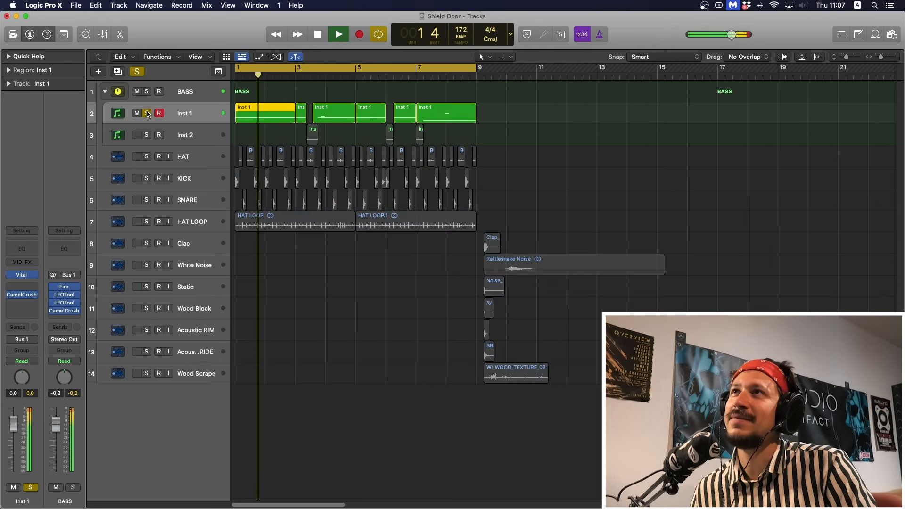
pyautogui.click(147, 135)
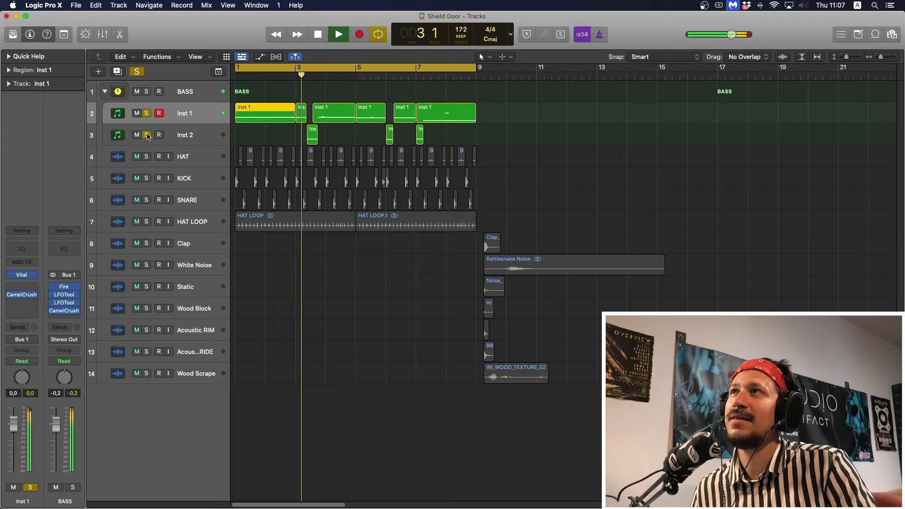
pyautogui.press('space')
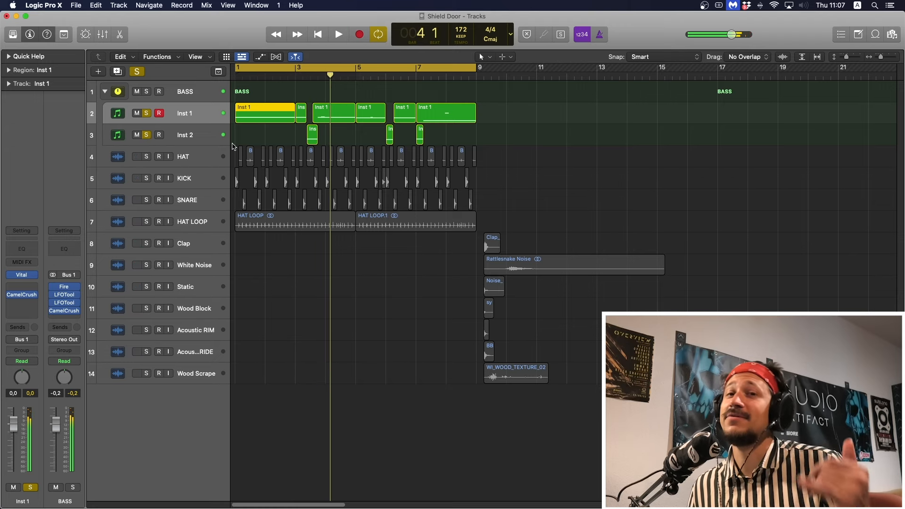
# Inspect the Vital patch on the Inst 2 track and close the plug-in window
pyautogui.click(193, 135)
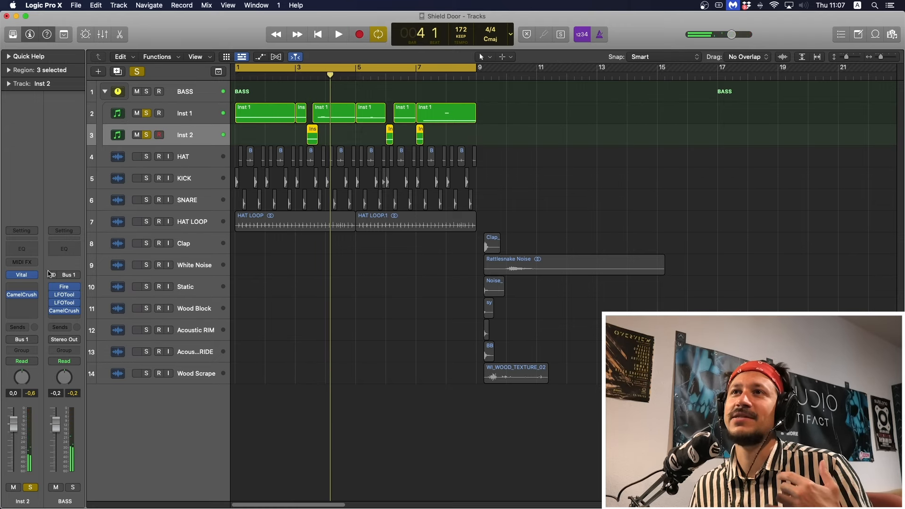
pyautogui.click(22, 275)
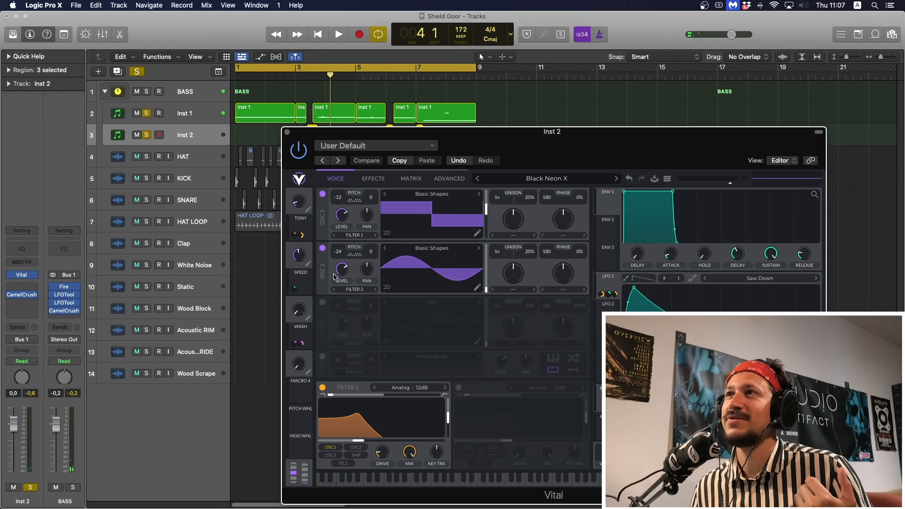
pyautogui.moveTo(326, 135); pyautogui.dragTo(273, 128)
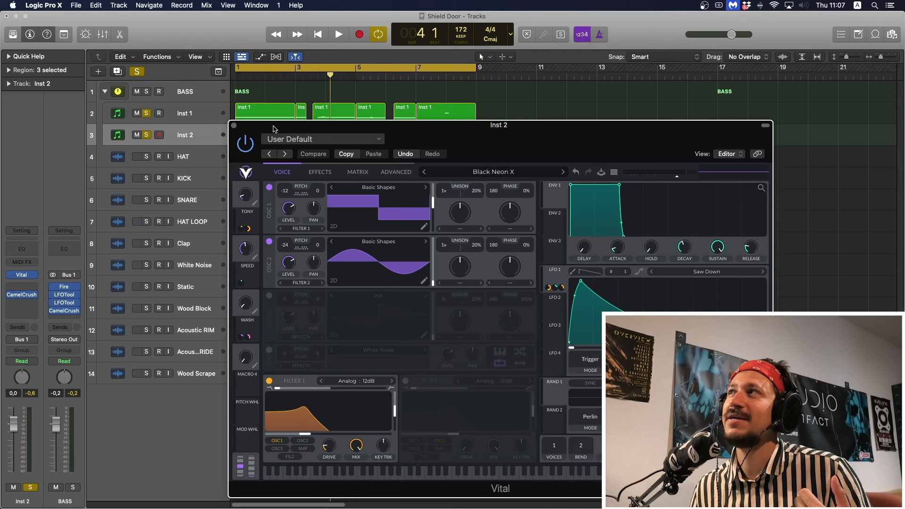
pyautogui.click(234, 126)
# Examine the notes of the first Inst 1 region and the Inst 2 regions in the Piano Roll
pyautogui.click(250, 110)
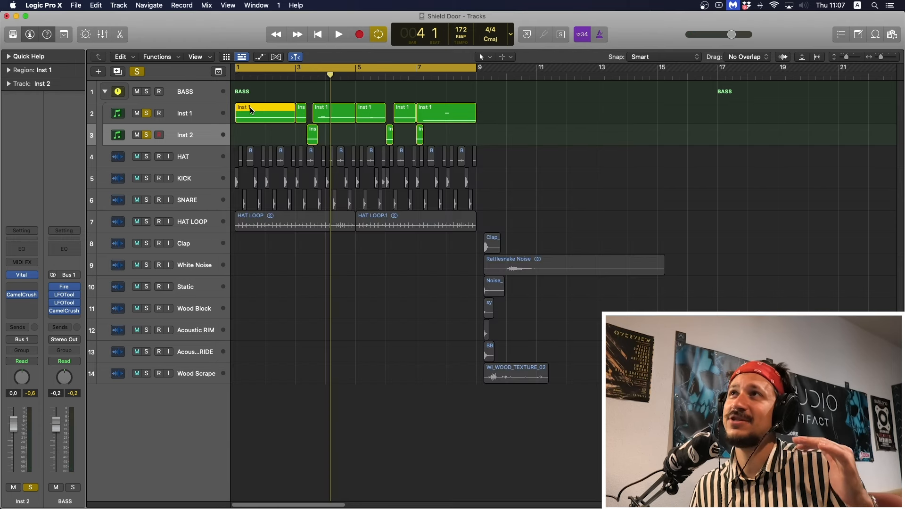
pyautogui.doubleClick(251, 109)
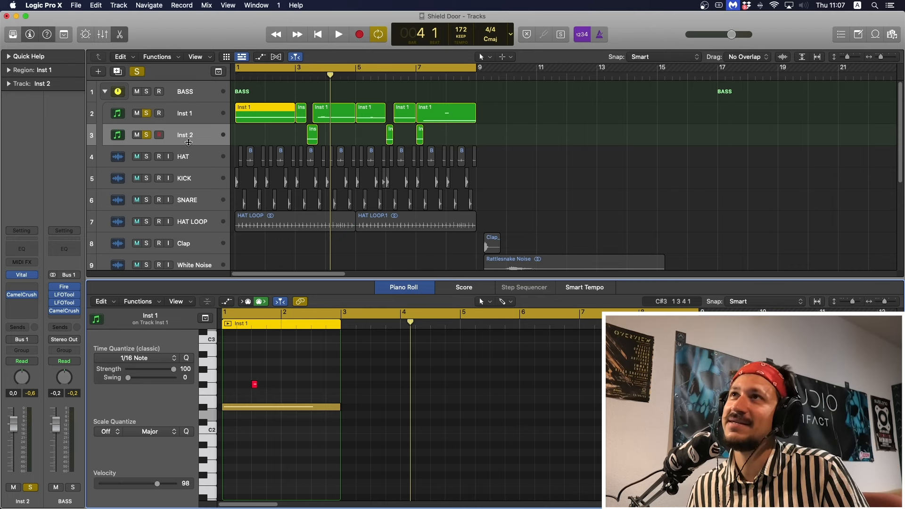
pyautogui.click(188, 136)
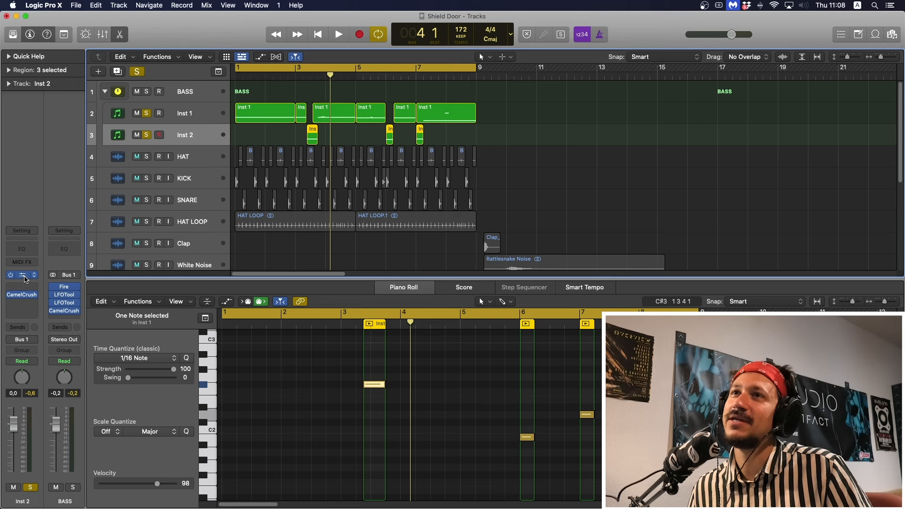
# Check the Vital settings on Inst 2 again, including the macro knobs, and return to the tracks
pyautogui.click(24, 276)
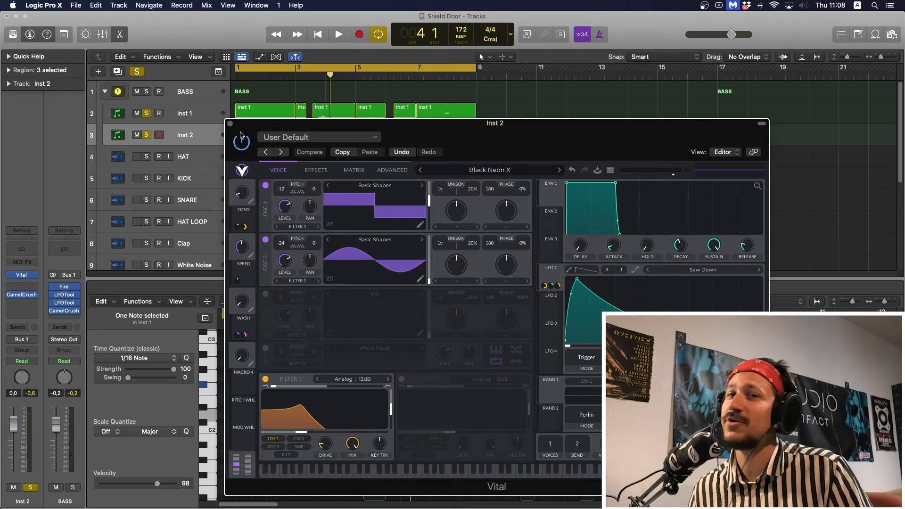
pyautogui.moveTo(247, 125); pyautogui.dragTo(196, 116)
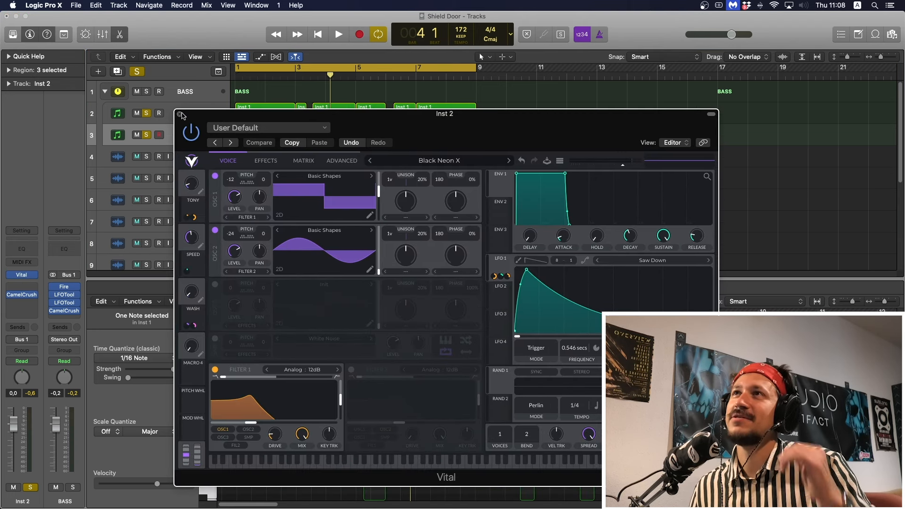
pyautogui.click(180, 114)
pyautogui.click(210, 110)
pyautogui.click(210, 133)
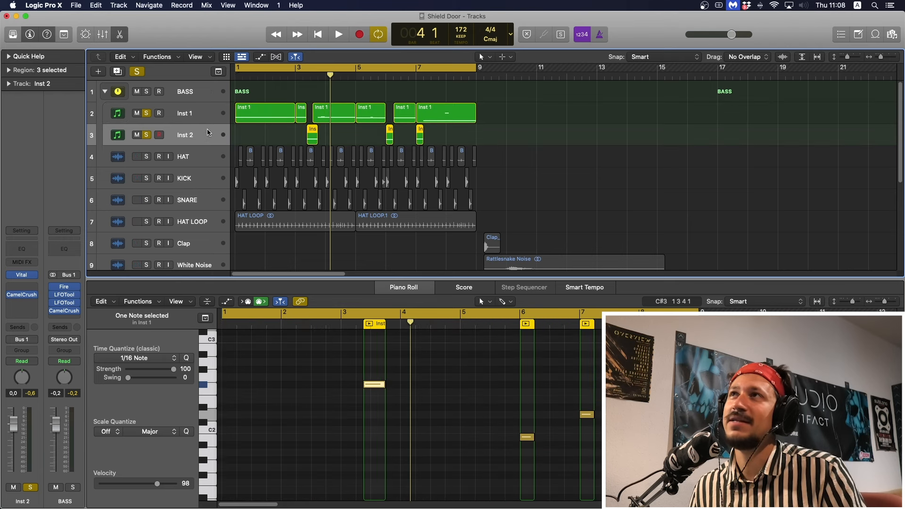
# Unsolo the two bass tracks and play the full loop with the Piano Roll closed
pyautogui.click(145, 119)
pyautogui.click(367, 133)
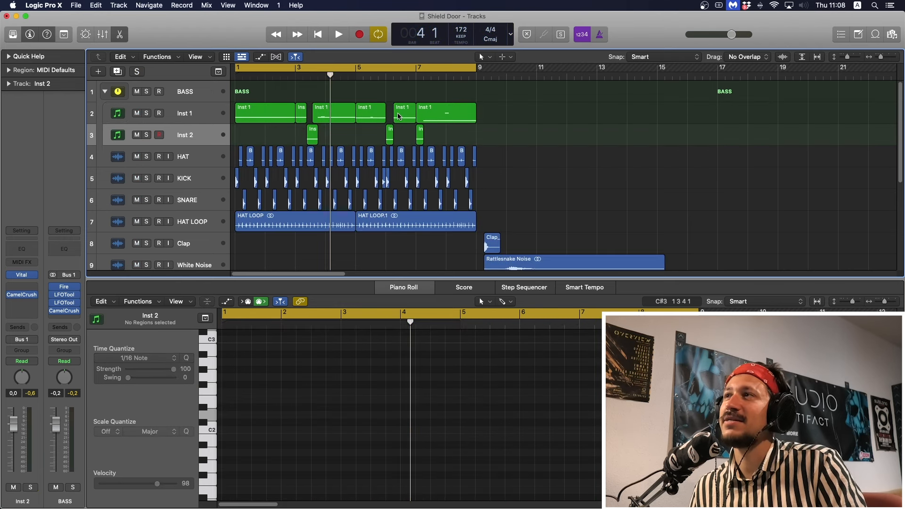
pyautogui.press('space')
pyautogui.press('e')
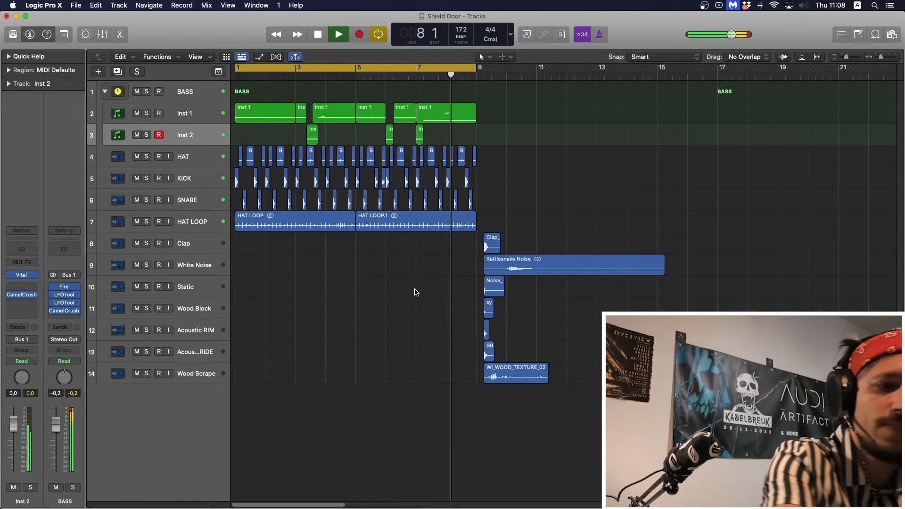
pyautogui.press('space')
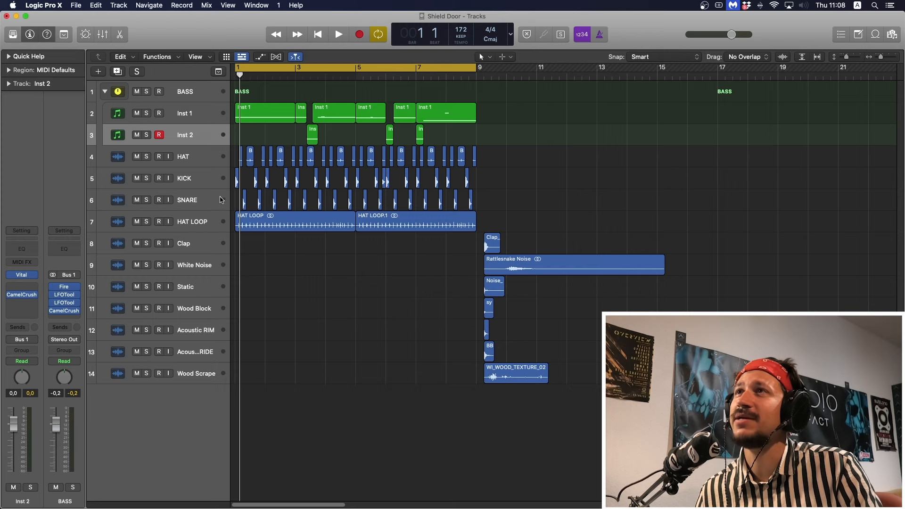
# Solo the SNARE track, listen to its hits at the loop start, and turn the solo off again
pyautogui.click(208, 197)
pyautogui.press('super+Right')
pyautogui.press('space')
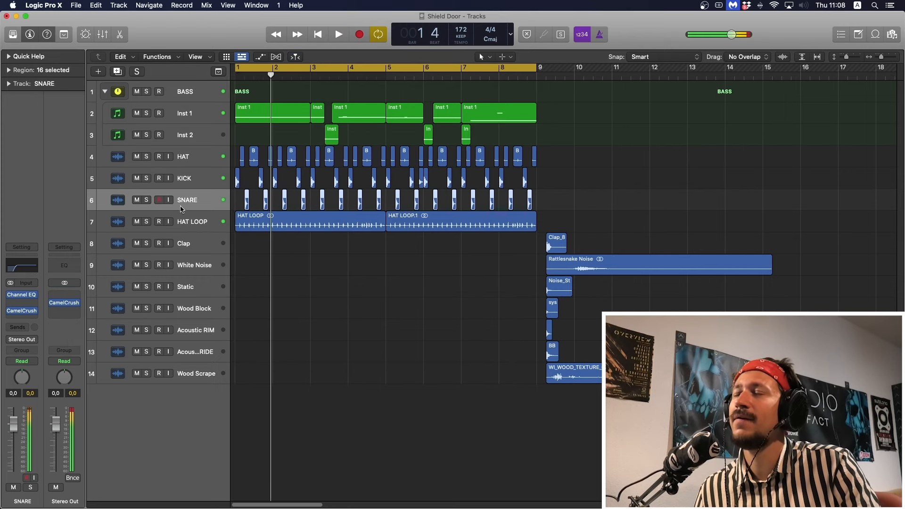
pyautogui.click(147, 200)
pyautogui.press('space')
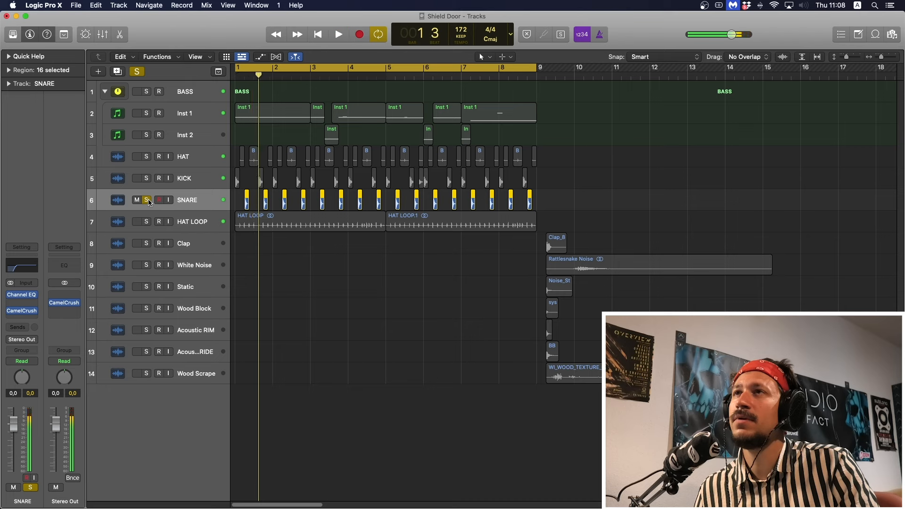
pyautogui.click(148, 199)
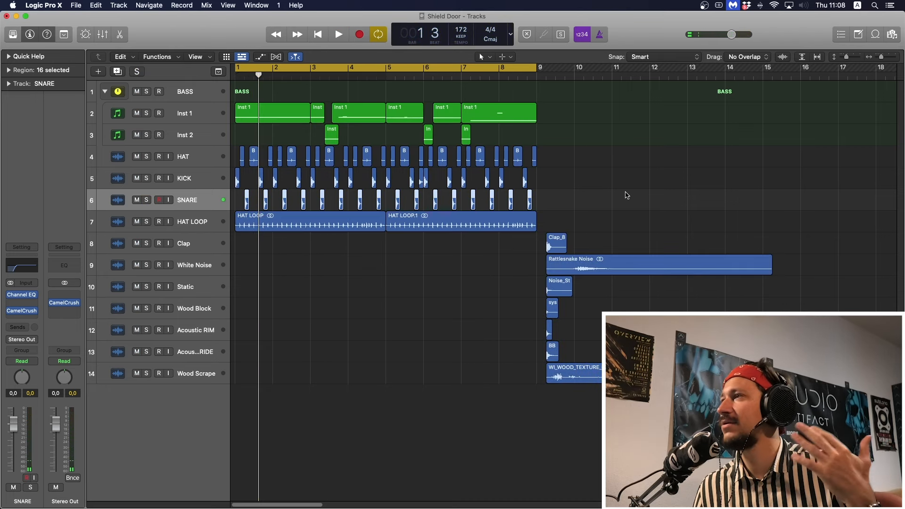
# Move the seven layer regions, from Clap down to Wood Scrape, back to the first snare hit in bar 2
pyautogui.moveTo(595, 424); pyautogui.dragTo(289, 256)
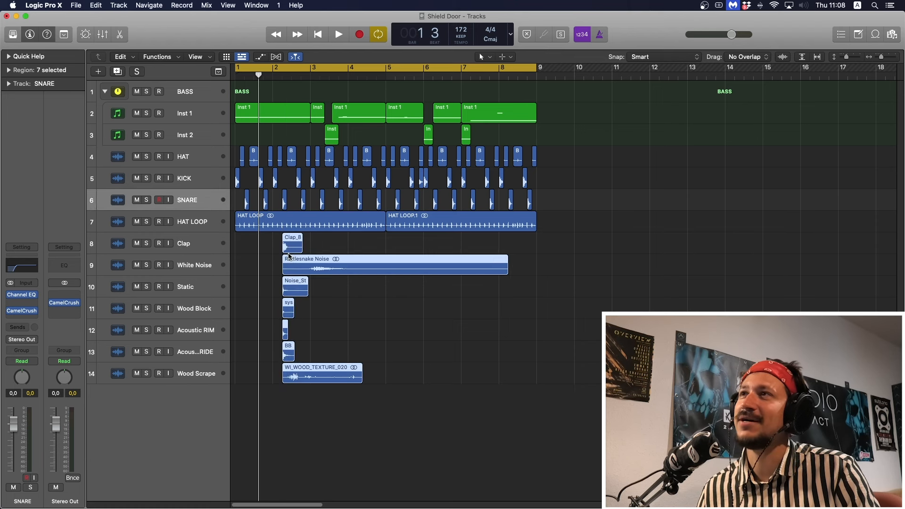
# Set the cycle range from the first snare hit to bar 2 and play the SNARE track soloed
pyautogui.click(330, 302)
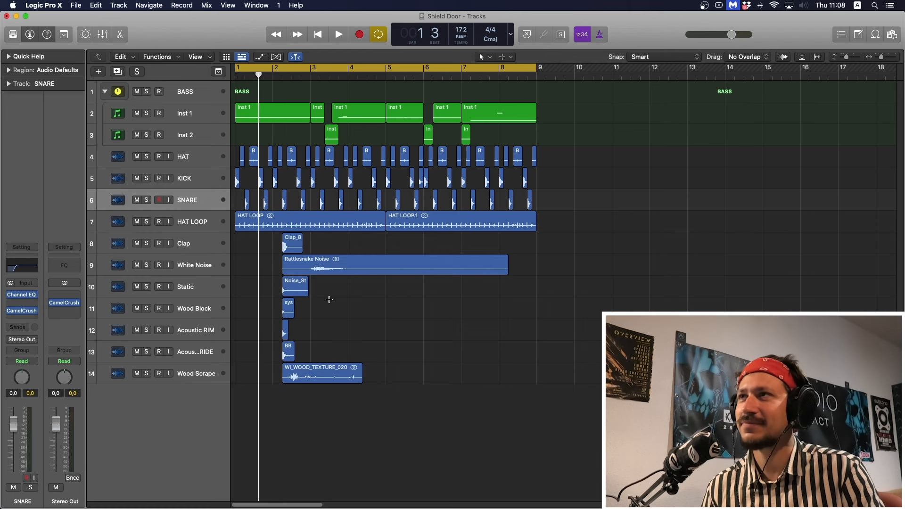
pyautogui.press('super+Right')
pyautogui.press('super+Right')
pyautogui.hscroll(-2, 409, 294)
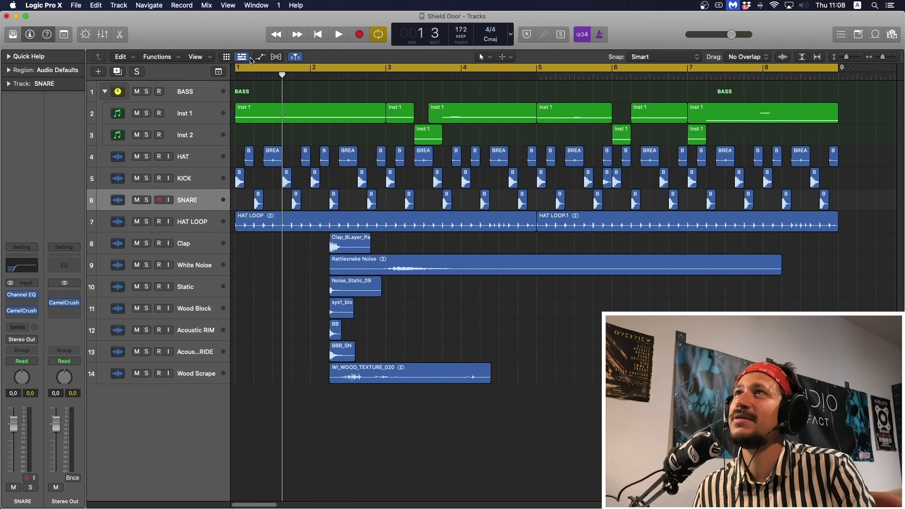
pyautogui.moveTo(254, 68); pyautogui.dragTo(310, 68)
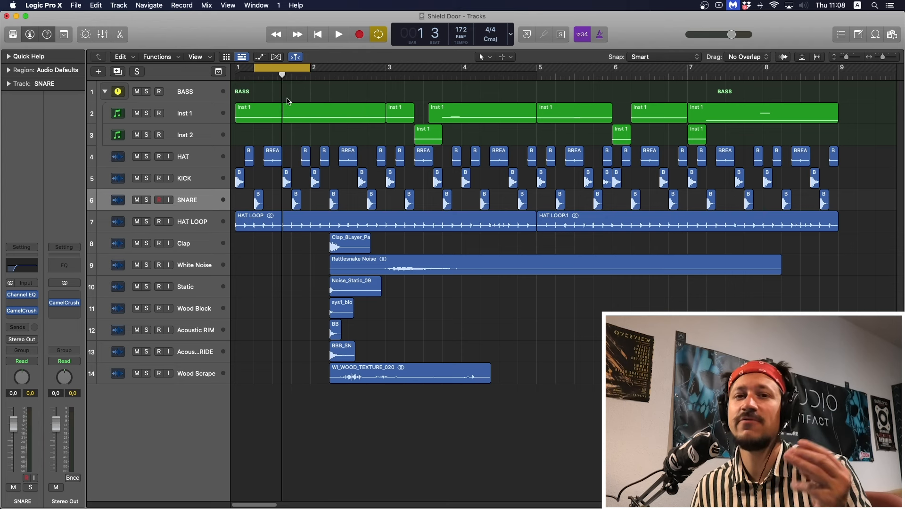
pyautogui.click(146, 200)
pyautogui.press('space')
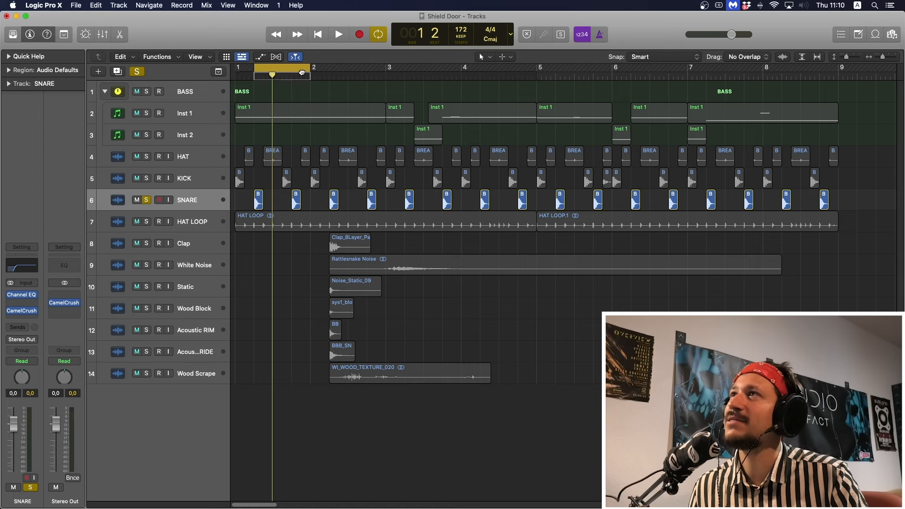
# Cycle from the snare hit in bar 2 to 5 2 4 1 and listen to the Clap track soloed instead of SNARE
pyautogui.moveTo(329, 71); pyautogui.dragTo(569, 70)
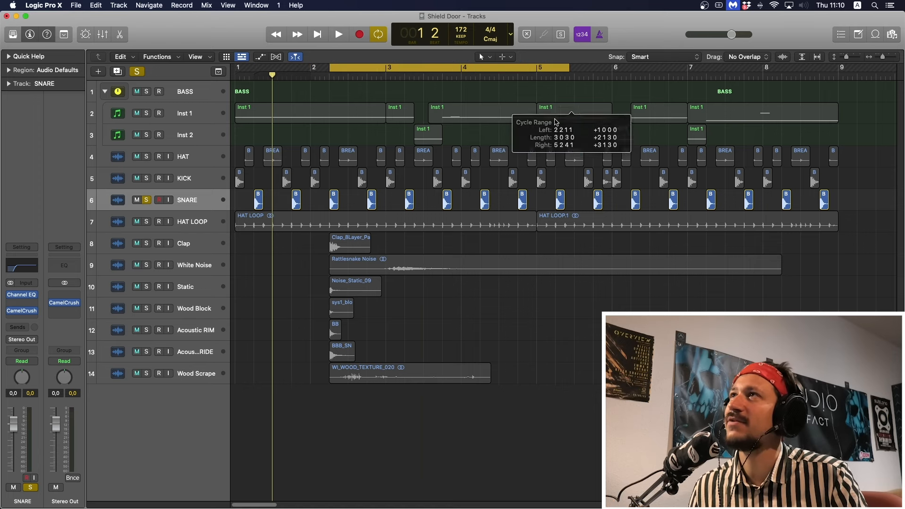
pyautogui.click(147, 243)
pyautogui.click(147, 200)
pyautogui.press('space')
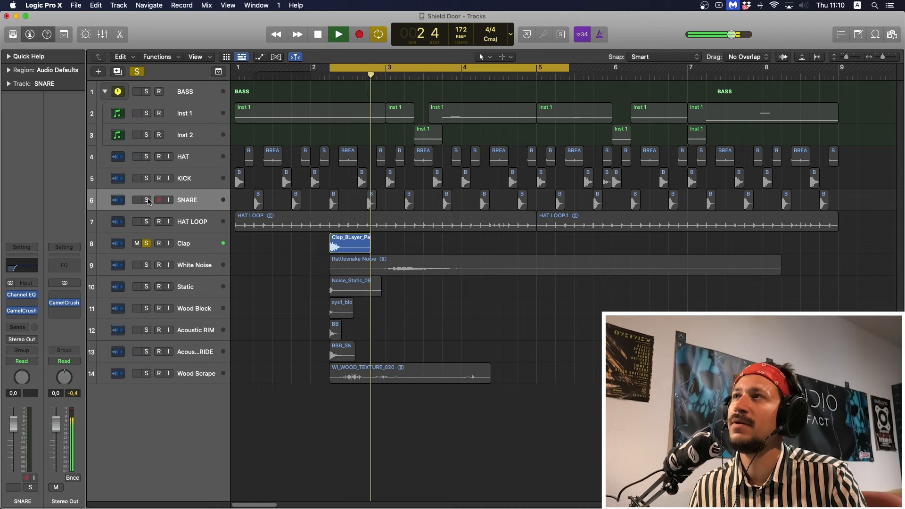
pyautogui.press('space')
# Listen to the White Noise and Static layers, soloing each one on its own
pyautogui.click(147, 265)
pyautogui.click(147, 244)
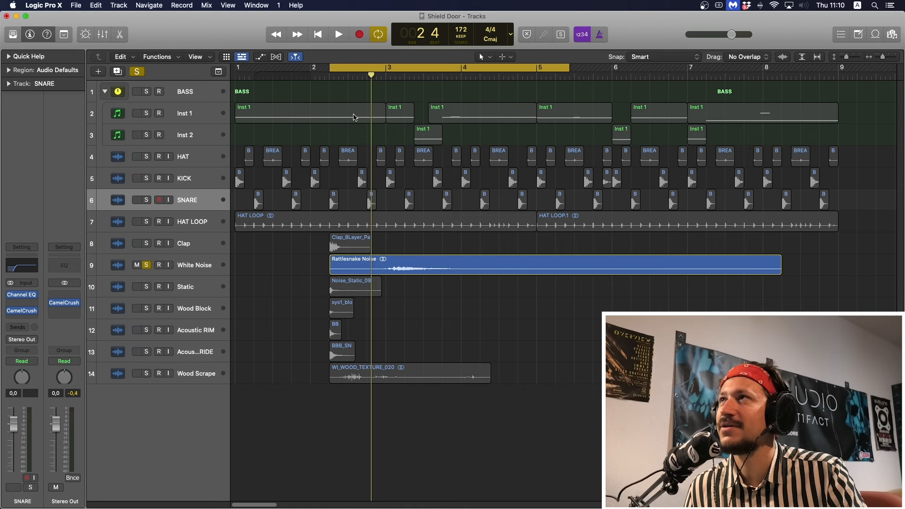
pyautogui.press('space')
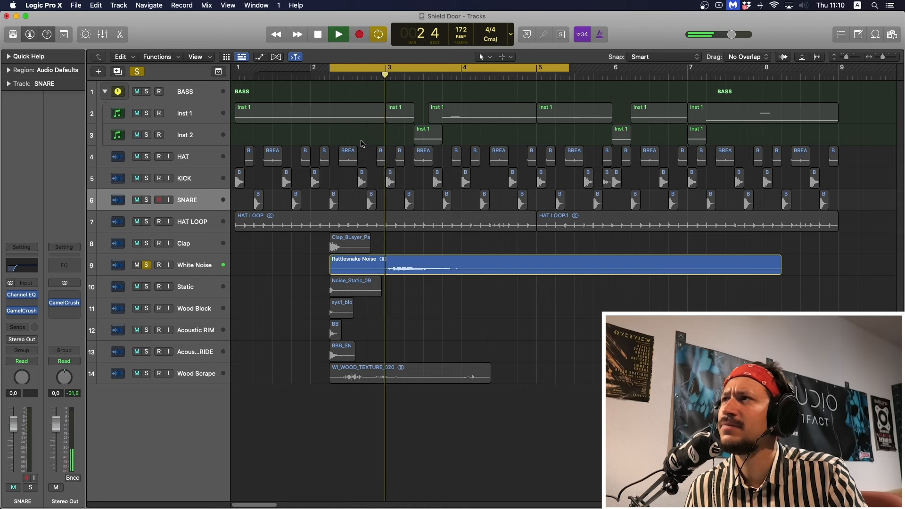
pyautogui.press('space')
pyautogui.click(146, 265)
pyautogui.click(146, 286)
pyautogui.press('space')
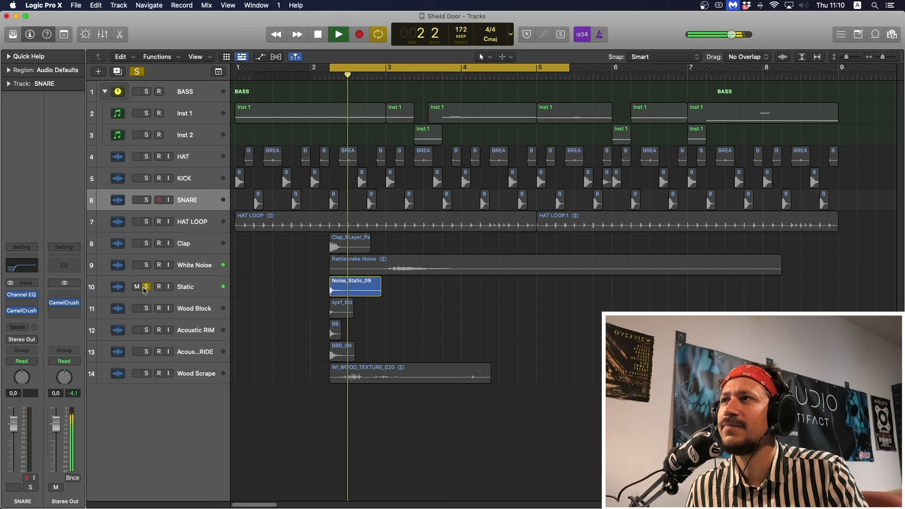
pyautogui.press('space')
pyautogui.click(146, 286)
# Listen to the Wood Block and Acoustic RIM layers, soloing each one on its own
pyautogui.click(145, 308)
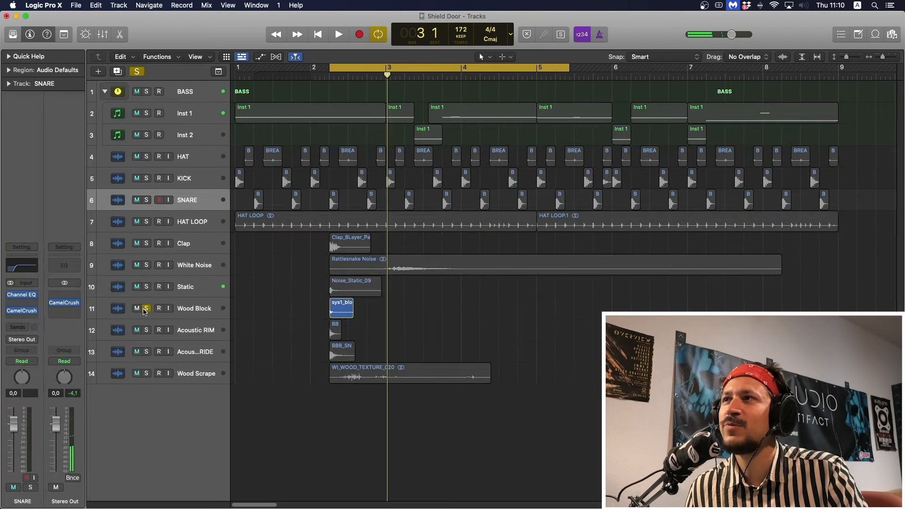
pyautogui.press('space')
pyautogui.click(146, 308)
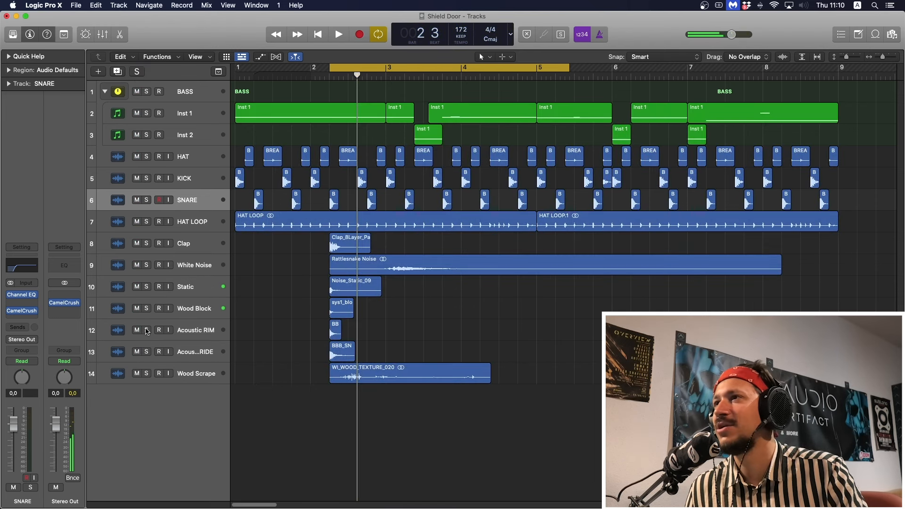
pyautogui.click(146, 331)
pyautogui.press('space')
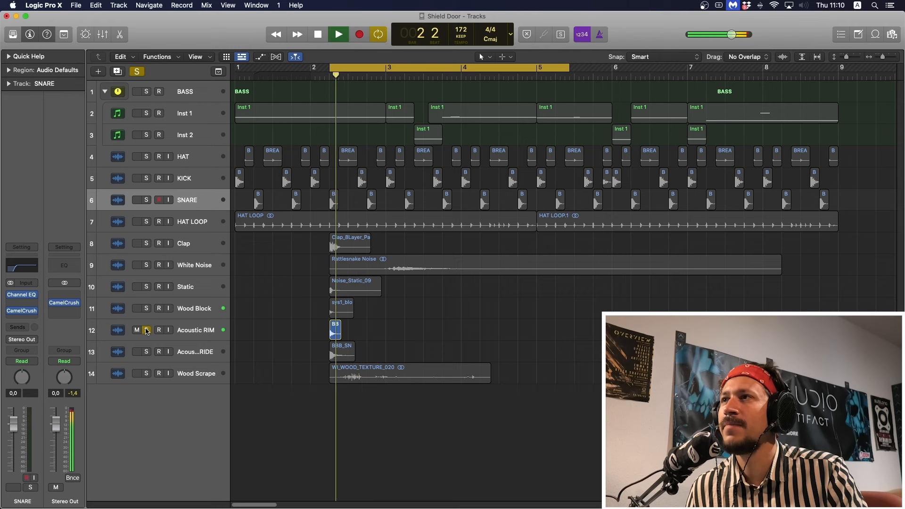
pyautogui.press('space')
pyautogui.click(146, 331)
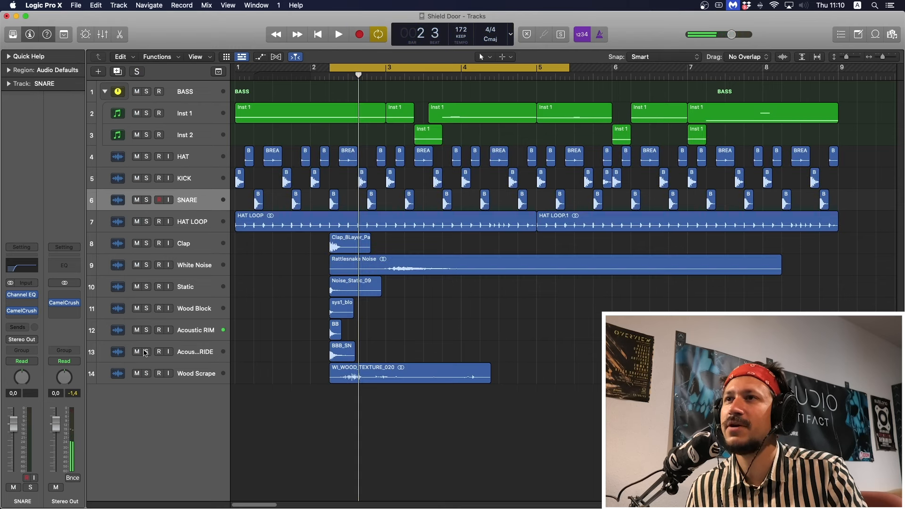
# Solo the acoustic ride layer on track 13 and play its BBB_SNARE_007 sample twice
pyautogui.click(146, 352)
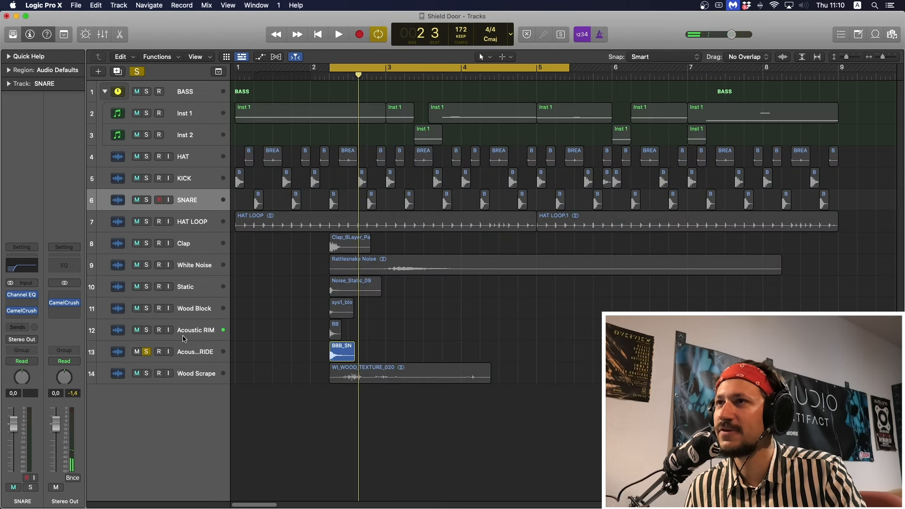
pyautogui.click(195, 356)
pyautogui.press('space')
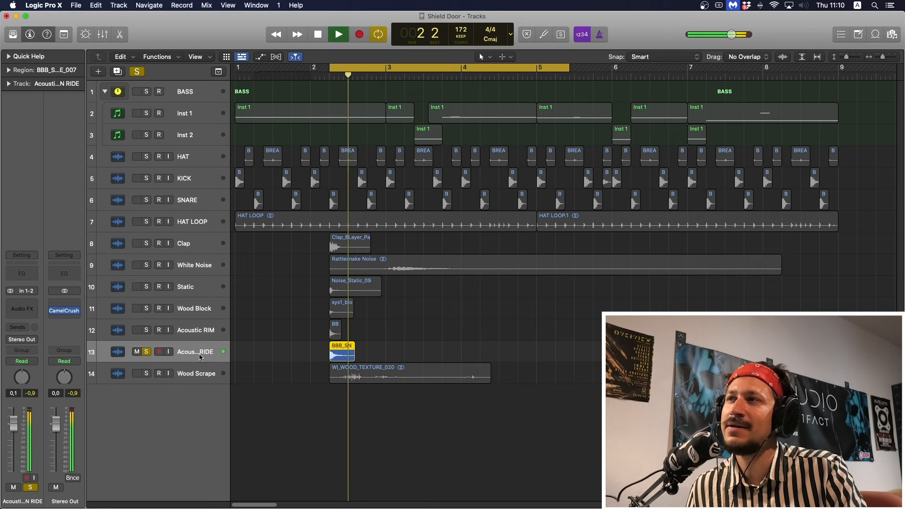
pyautogui.press('space')
pyautogui.press('space')
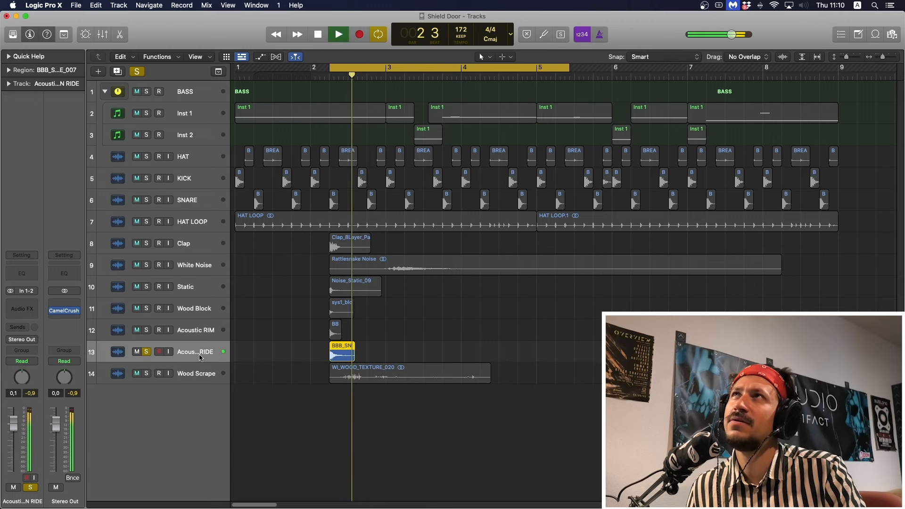
pyautogui.press('space')
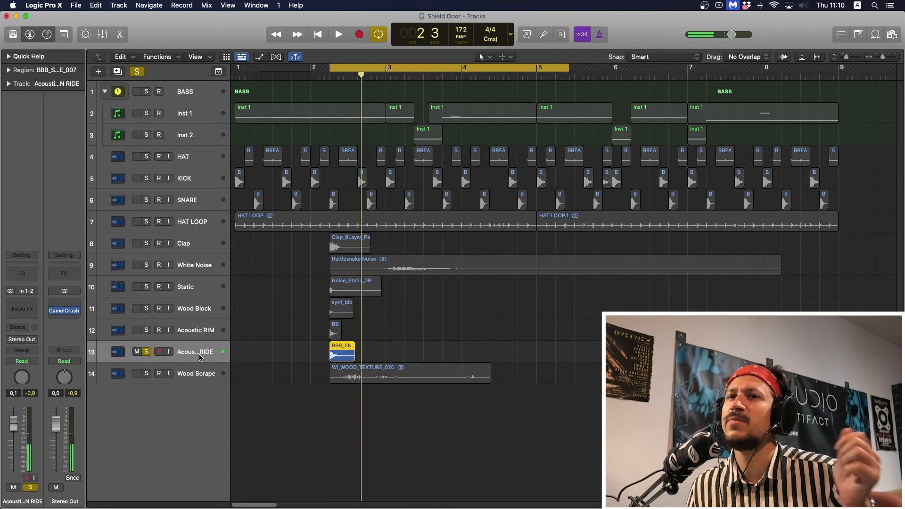
# Switch the solo from track 13 to Wood Scrape, listen to its sample, and turn the solo off
pyautogui.click(146, 374)
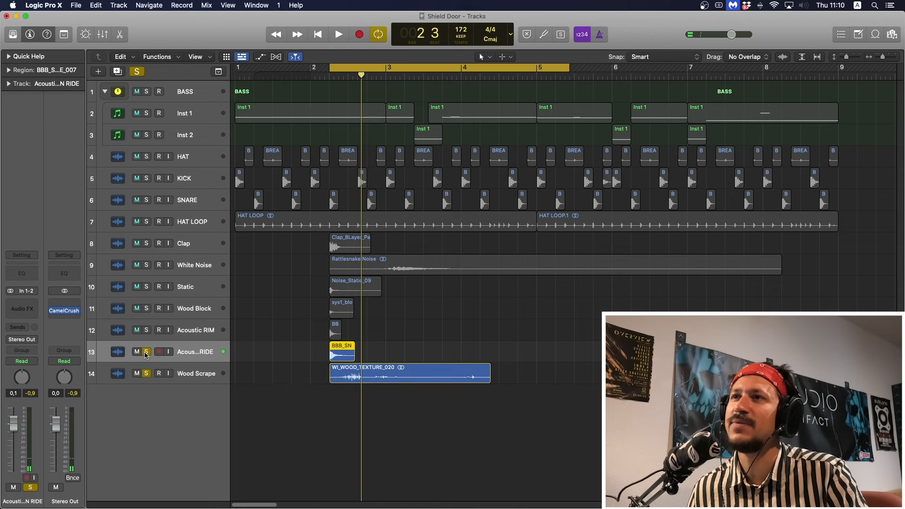
pyautogui.click(146, 352)
pyautogui.press('space')
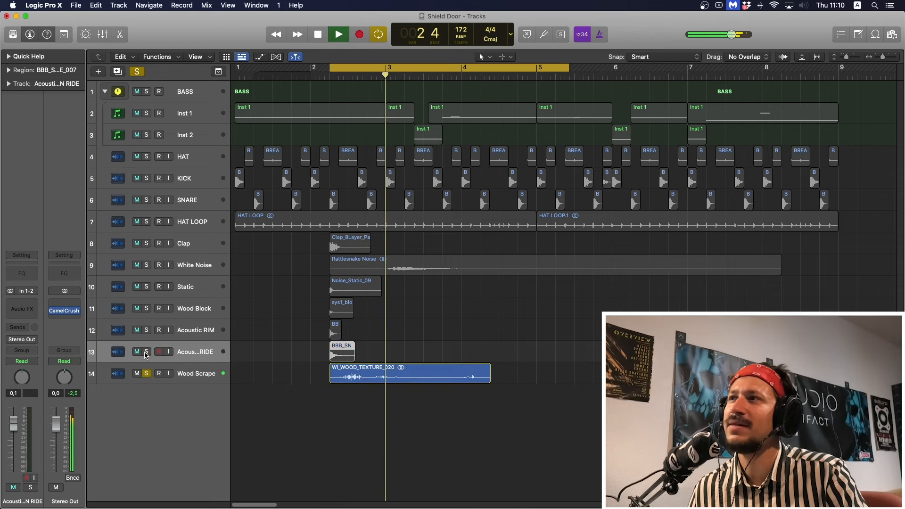
pyautogui.press('space')
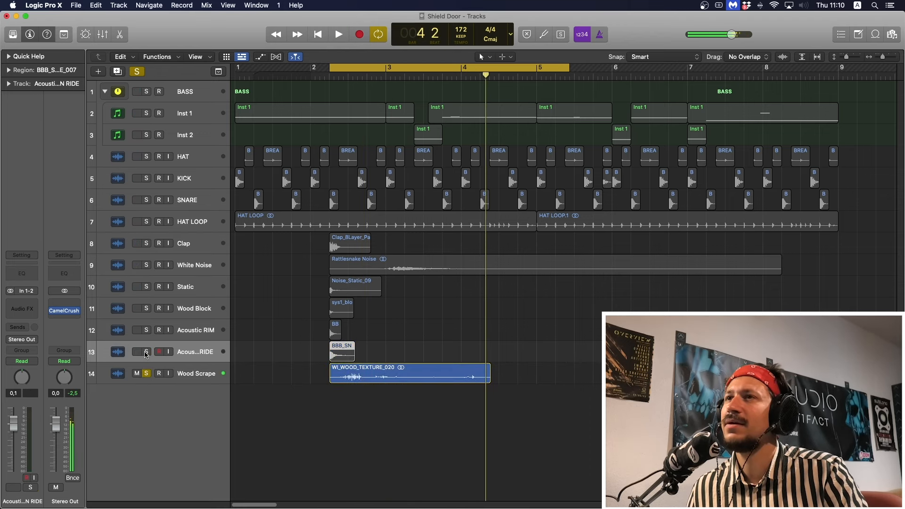
pyautogui.click(146, 373)
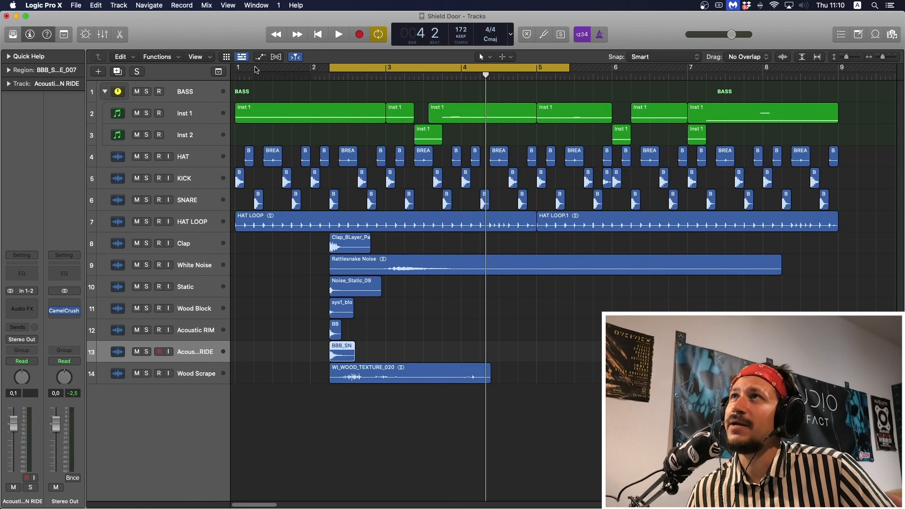
# Set the cycle range from the first snare hit to the second one in bar 1 and play SNARE soloed
pyautogui.moveTo(255, 69); pyautogui.dragTo(296, 69)
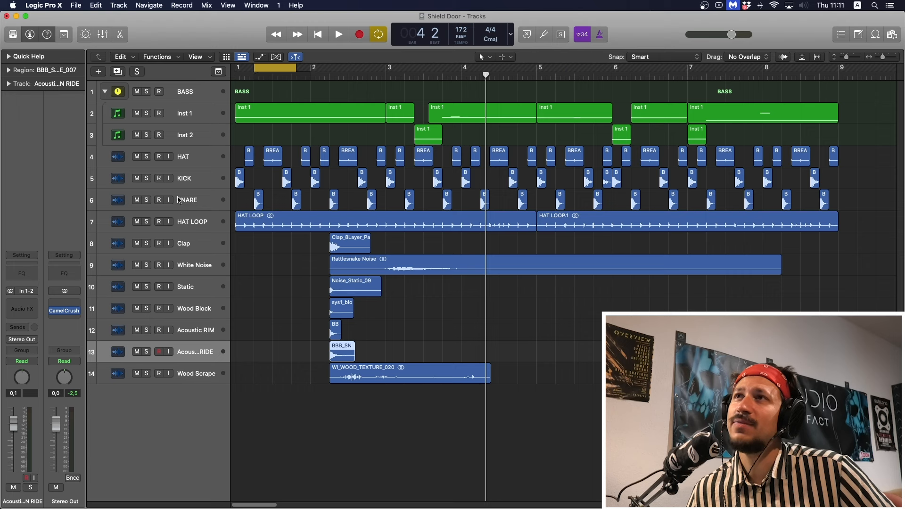
pyautogui.click(147, 201)
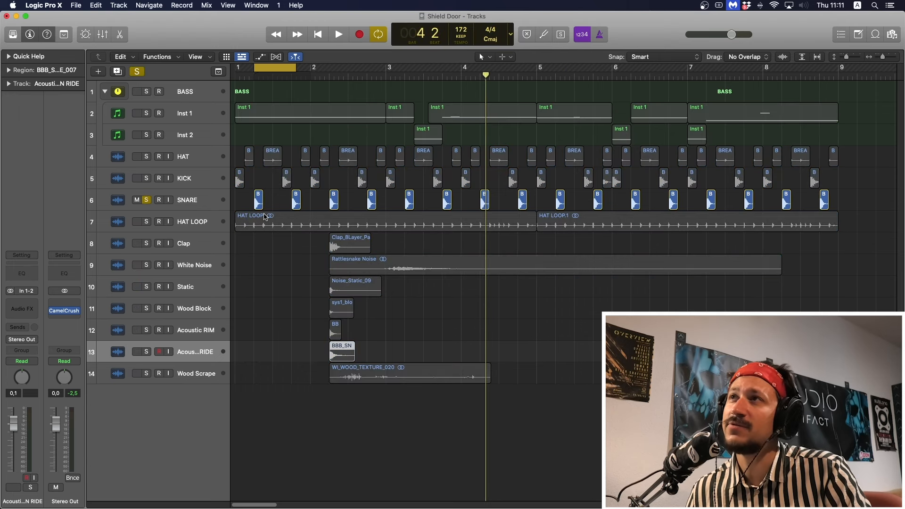
pyautogui.press('space')
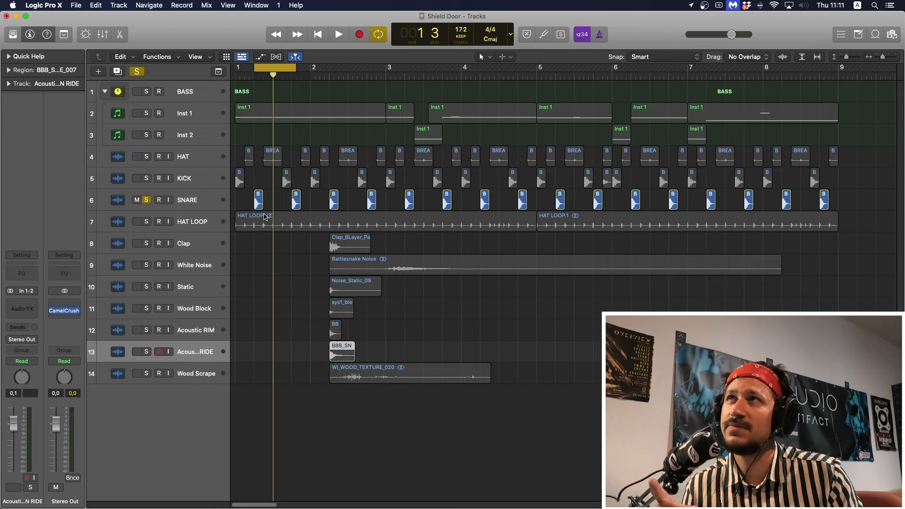
pyautogui.press('space')
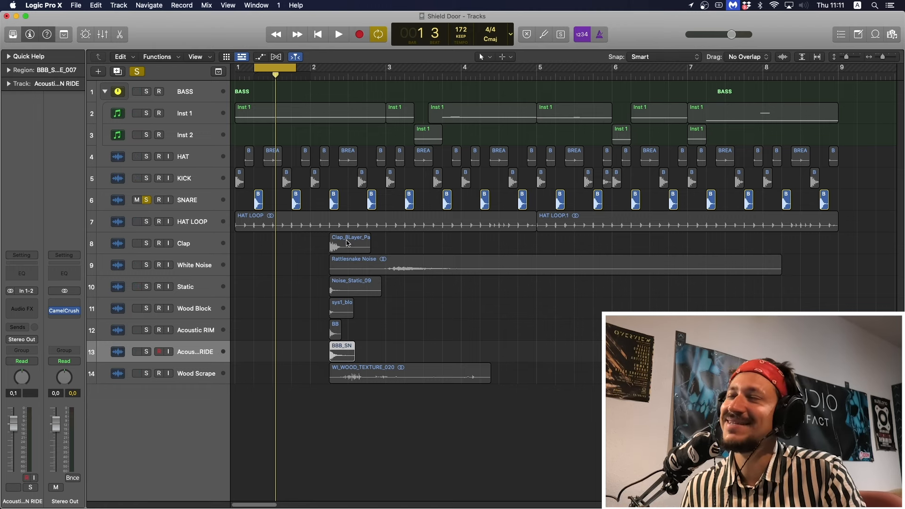
# Move the Clap region to the first snare hit in bar 1 and play it soloed together with SNARE
pyautogui.moveTo(355, 250); pyautogui.dragTo(283, 250)
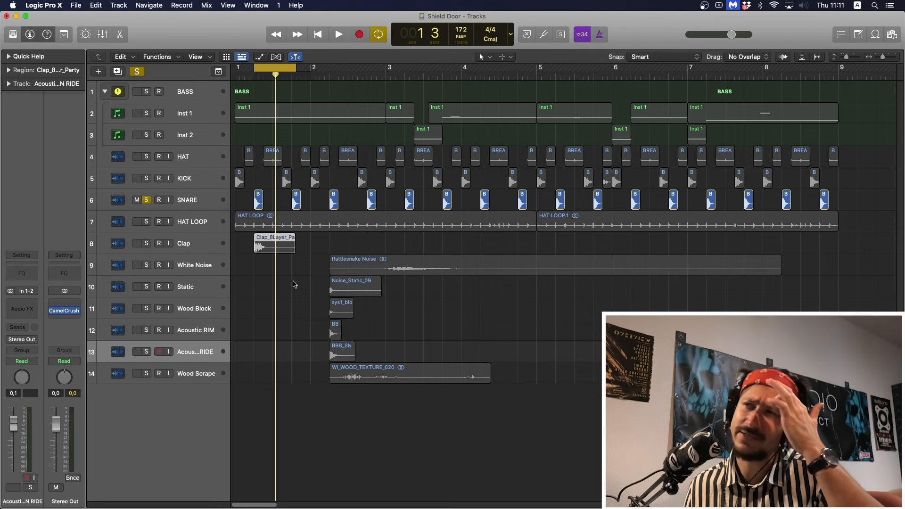
pyautogui.click(147, 243)
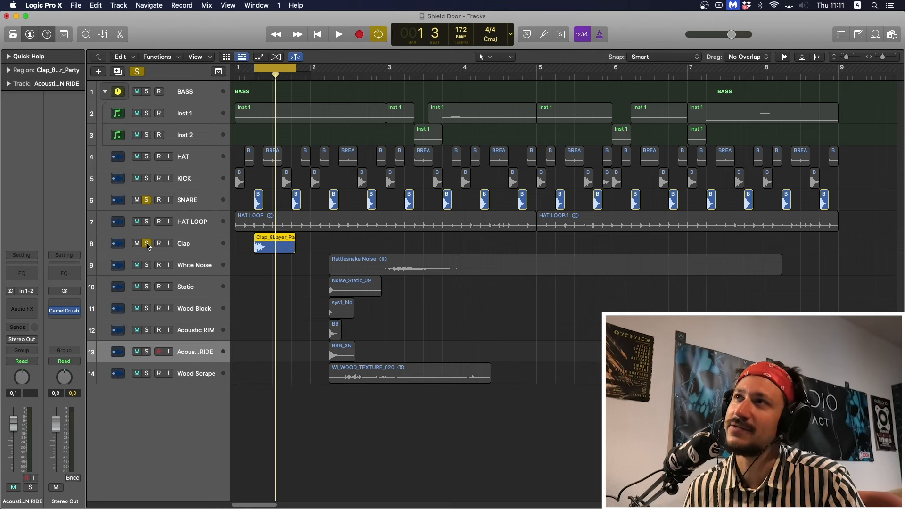
pyautogui.click(280, 257)
pyautogui.press('super+Right')
pyautogui.press('super+Right')
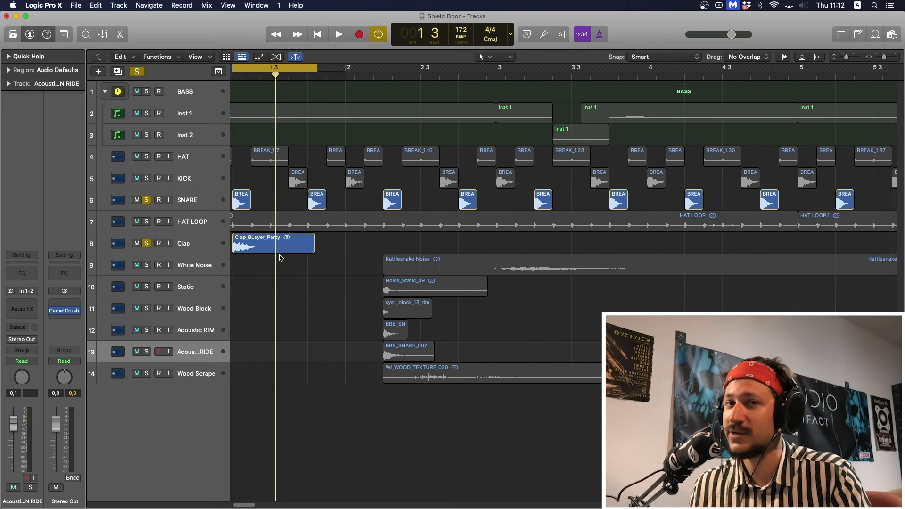
pyautogui.hscroll(-3, 279, 257)
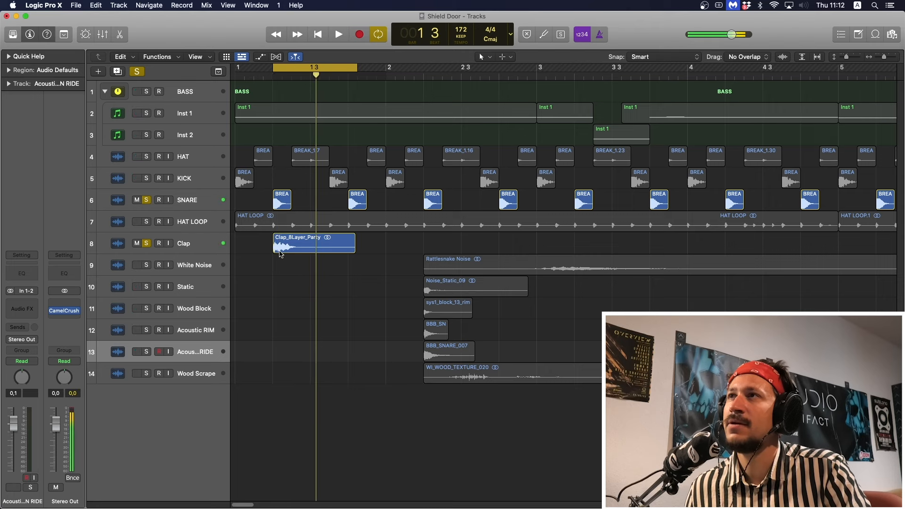
pyautogui.click(274, 249)
pyautogui.press('space')
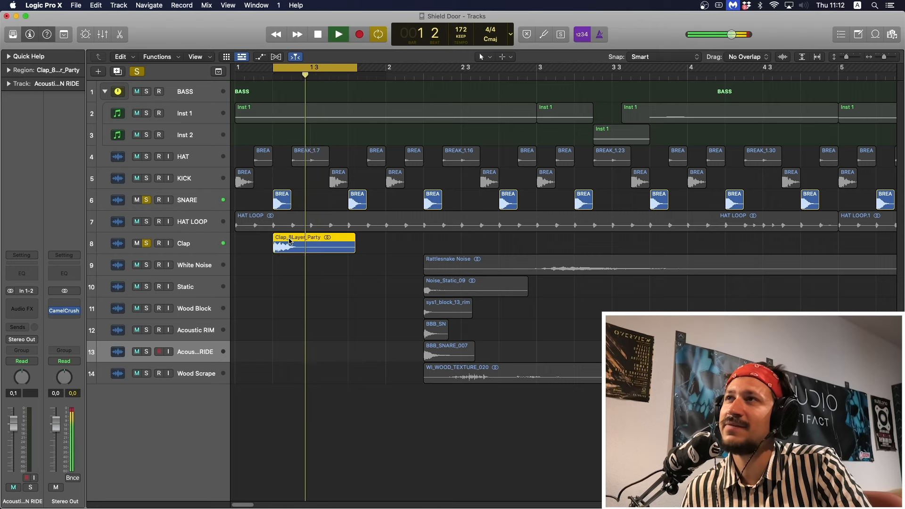
# Trim the end of the Clap region slightly so it stops before the second snare hit, and listen to it
pyautogui.moveTo(354, 245); pyautogui.dragTo(346, 246)
pyautogui.press('space')
pyautogui.press('space')
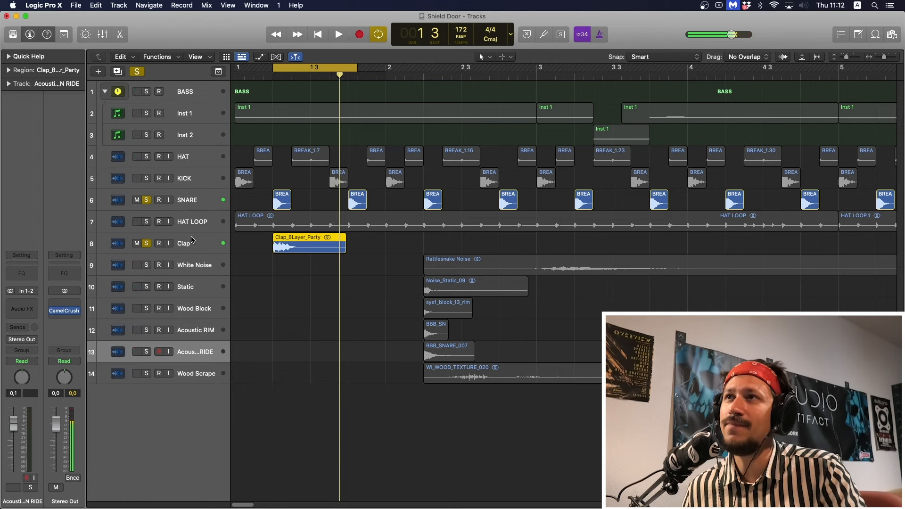
# Insert a stereo kHs Transient Shaper on the Clap track and raise its Attack slightly
pyautogui.click(187, 243)
pyautogui.click(20, 306)
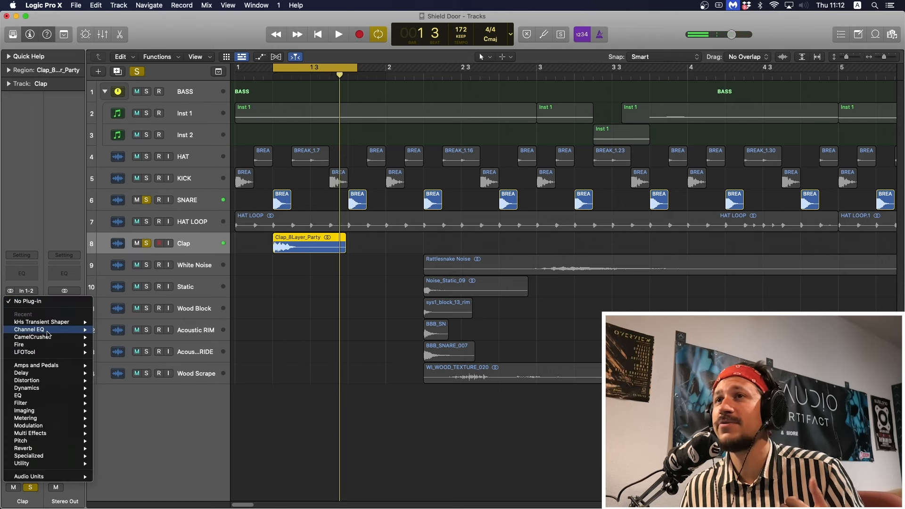
pyautogui.moveTo(87, 322)
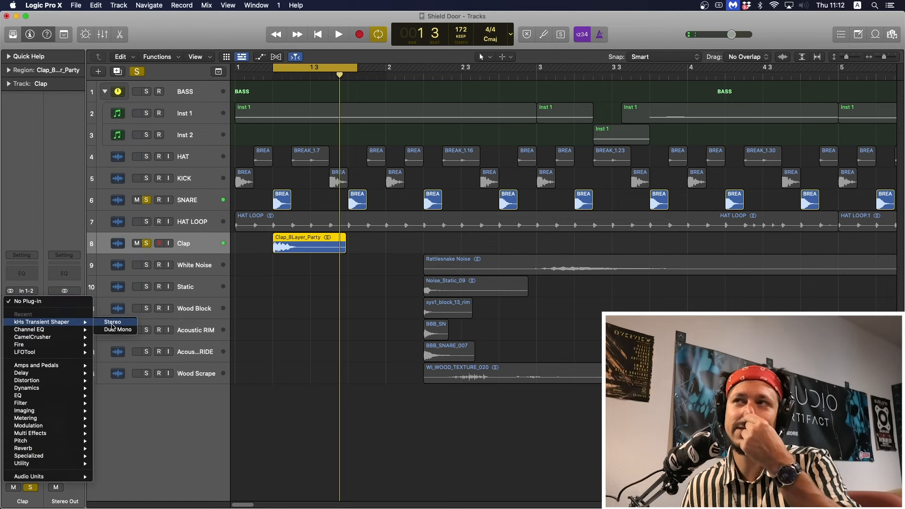
pyautogui.click(113, 323)
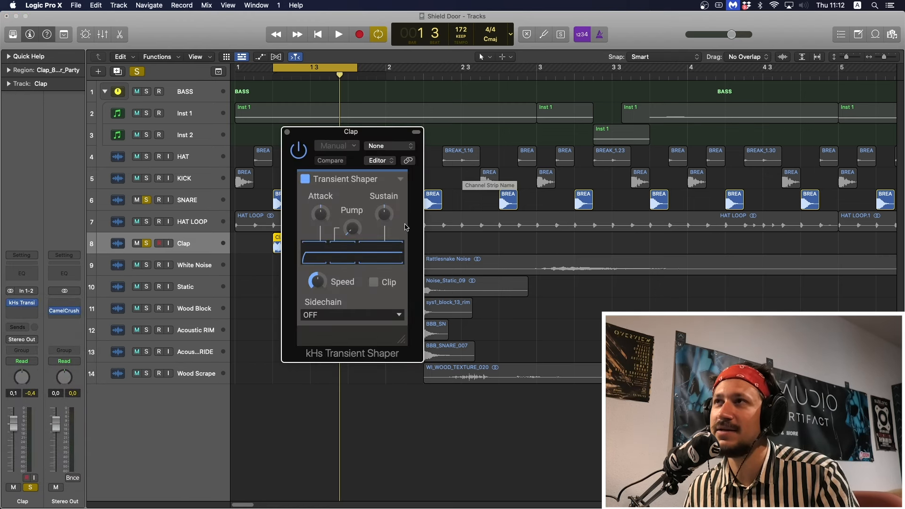
pyautogui.moveTo(320, 213)
pyautogui.mouseDown()
pyautogui.moveTo(320, 245)
pyautogui.moveTo(319, 204)
pyautogui.mouseUp()
# Play the clap and snare together repeatedly to check the transient shaping, and close the plug-in window
pyautogui.press('space')
pyautogui.press('space')
pyautogui.press('space')
pyautogui.press('space')
pyautogui.press('space')
pyautogui.press('space')
pyautogui.press('space')
pyautogui.press('space')
pyautogui.press('space')
pyautogui.press('space')
pyautogui.click(288, 133)
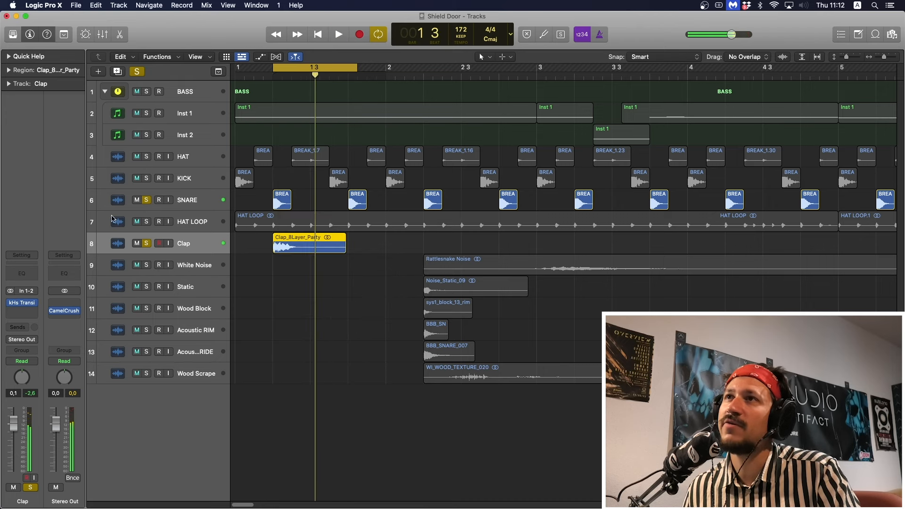
# Add a Channel EQ to the Clap track and raise its low cut to about 500 Hz during playback
pyautogui.click(29, 273)
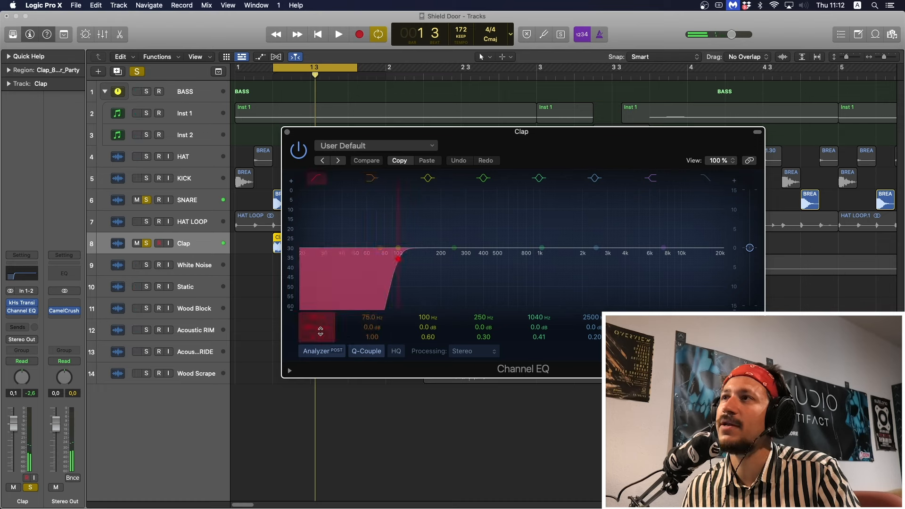
pyautogui.moveTo(319, 329); pyautogui.dragTo(319, 339)
pyautogui.moveTo(408, 278); pyautogui.dragTo(508, 278)
pyautogui.press('space')
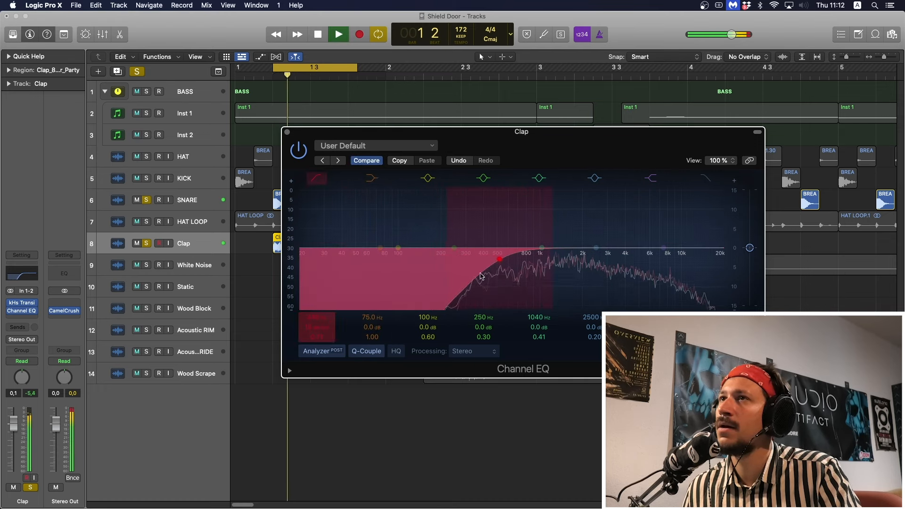
pyautogui.click(287, 132)
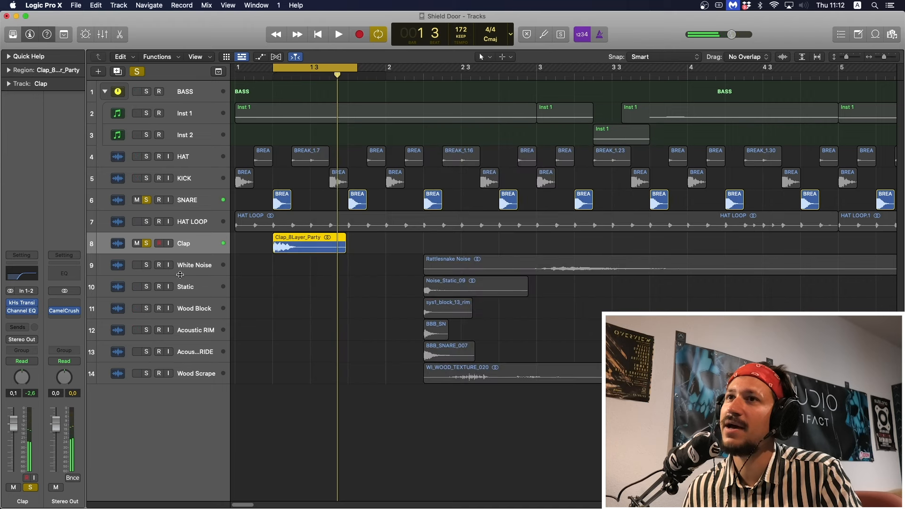
# Lower the Clap track volume to -6.2 dB and check its balance against the snare
pyautogui.moveTo(13, 423); pyautogui.dragTo(13, 441)
pyautogui.press('space')
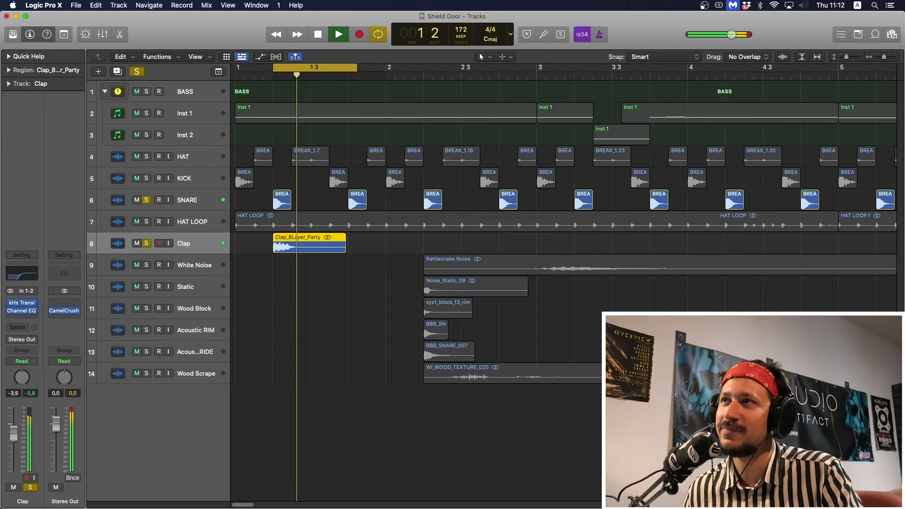
pyautogui.press('space')
pyautogui.click(347, 263)
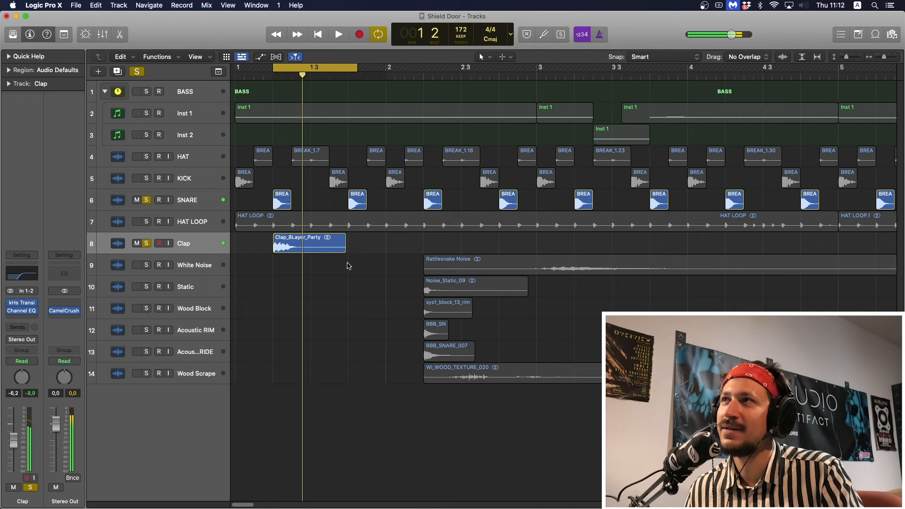
# Copy the clap onto the second snare of bar 1, then play bar 1 as a cycle with all tracks unsoloed
pyautogui.moveTo(312, 239); pyautogui.dragTo(388, 241)
pyautogui.moveTo(243, 71); pyautogui.dragTo(385, 70)
pyautogui.click(146, 243)
pyautogui.press('space')
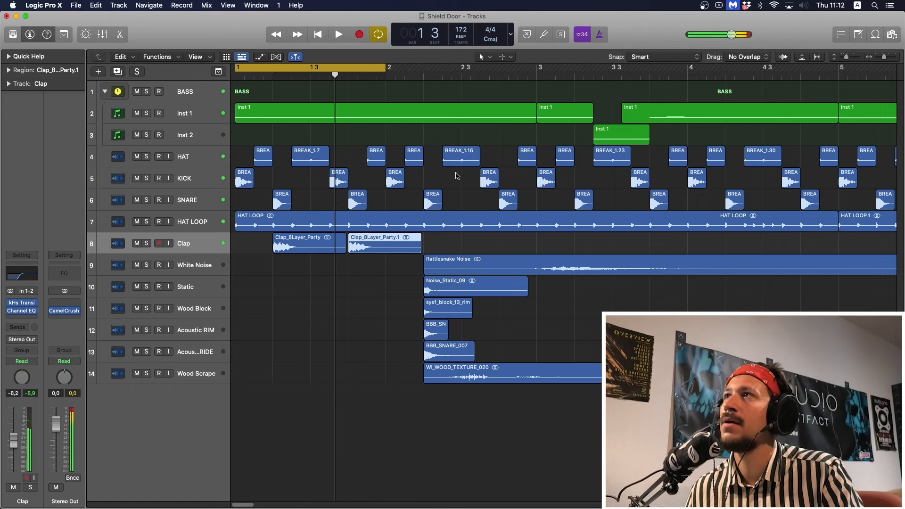
# Move the six remaining sample regions to the first snare of bar 3 and copy both claps onto the bar 2 snares
pyautogui.moveTo(468, 406); pyautogui.dragTo(589, 283)
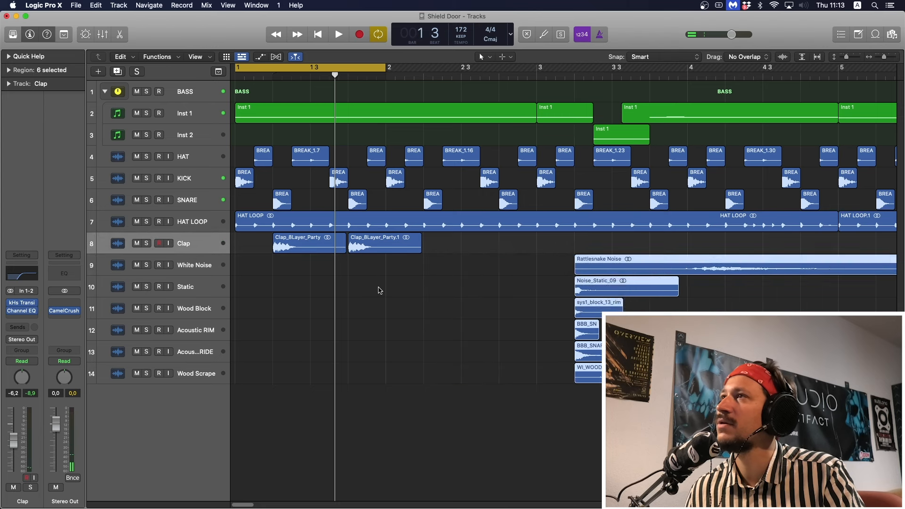
pyautogui.moveTo(380, 289); pyautogui.dragTo(475, 244)
# Extend the cycle range to cover bars 1 and 2 and play the full beat with the claps
pyautogui.click(332, 70)
pyautogui.moveTo(240, 69); pyautogui.dragTo(536, 70)
pyautogui.press('space')
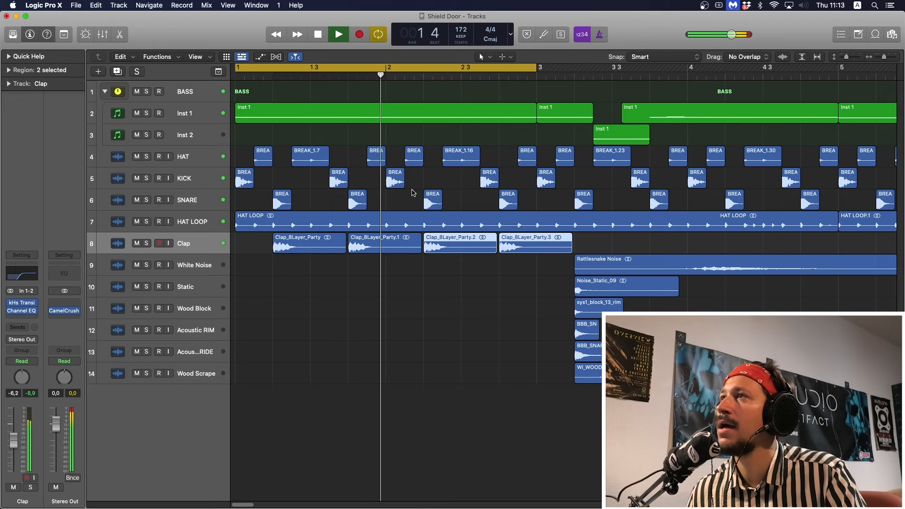
pyautogui.press('space')
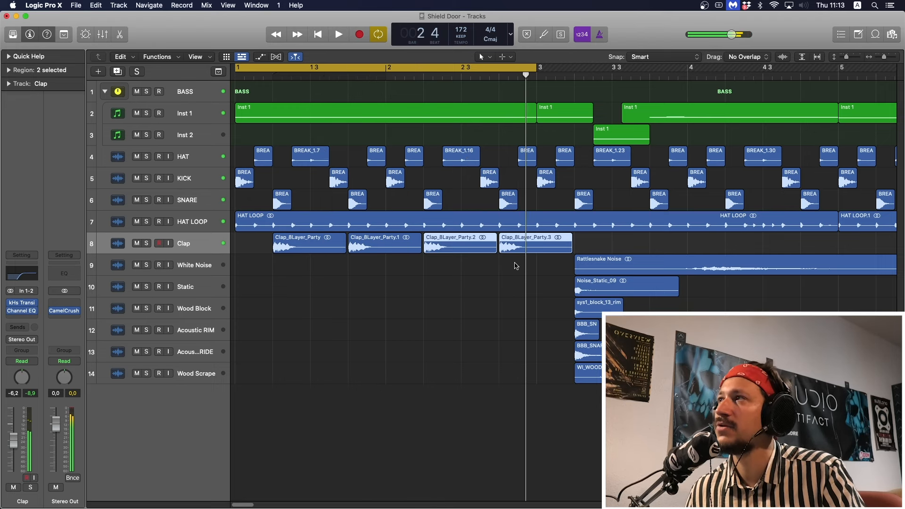
# Trim all four clap regions to the length of the snare hits with a fade-out of 112, and listen
pyautogui.moveTo(514, 263); pyautogui.dragTo(341, 241)
pyautogui.click(346, 245)
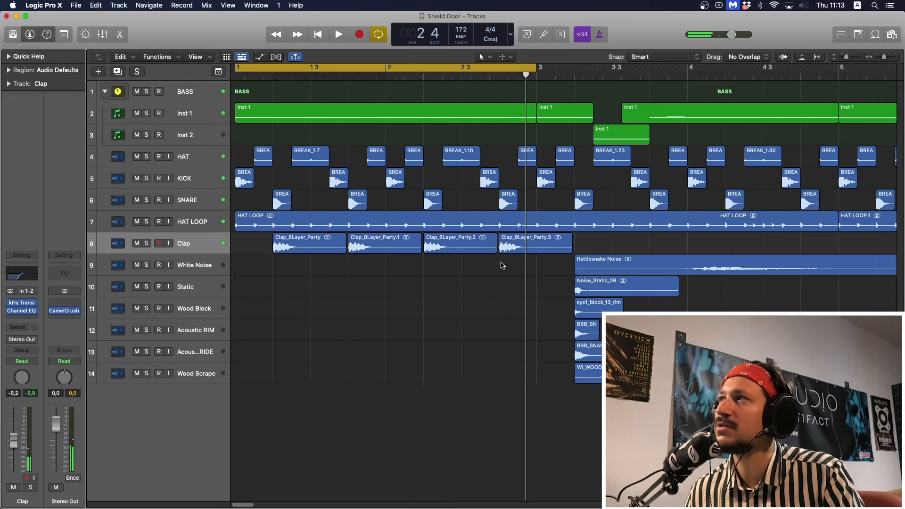
pyautogui.moveTo(509, 263); pyautogui.dragTo(289, 257)
pyautogui.click(9, 70)
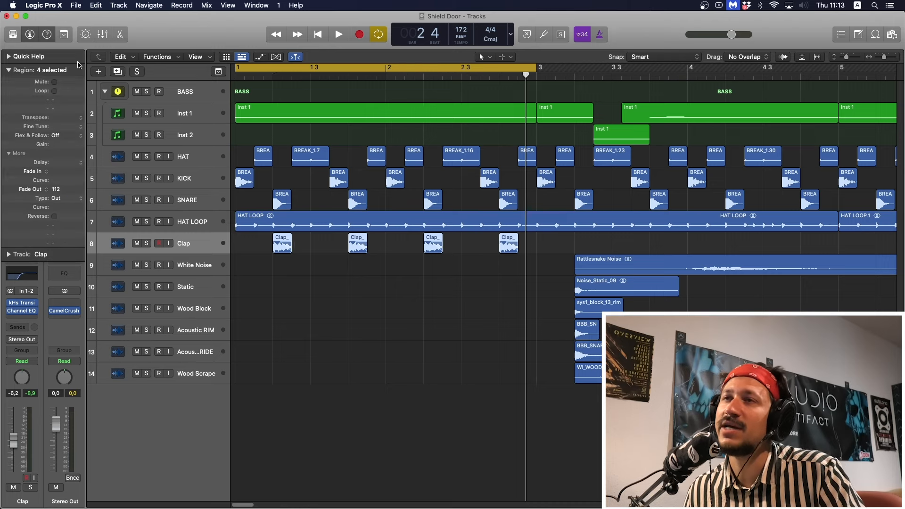
pyautogui.click(11, 69)
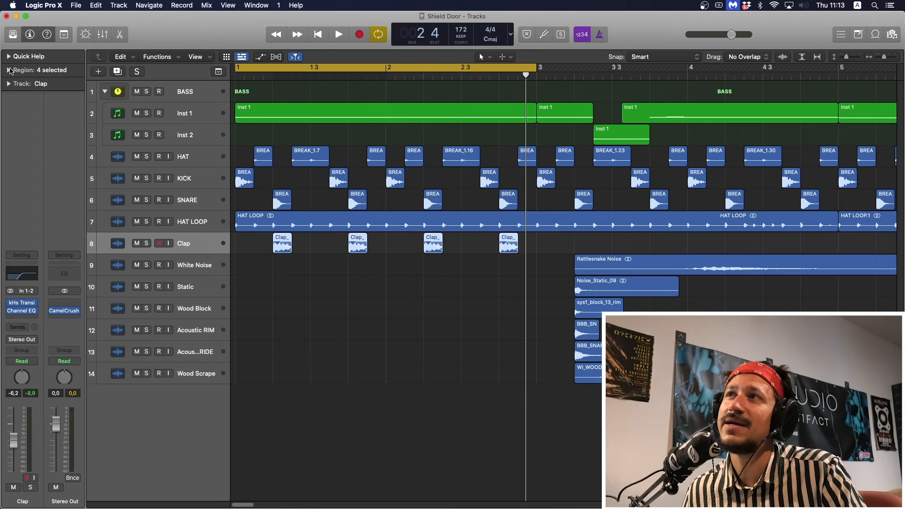
pyautogui.press('space')
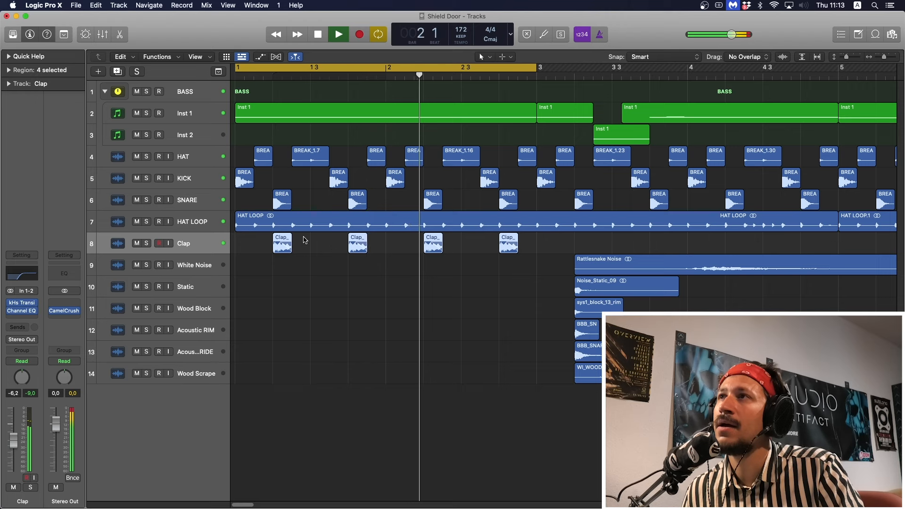
pyautogui.press('space')
# Set the claps' fade-out curve to 14 and lengthen the four regions slightly past the snare hits
pyautogui.click(11, 70)
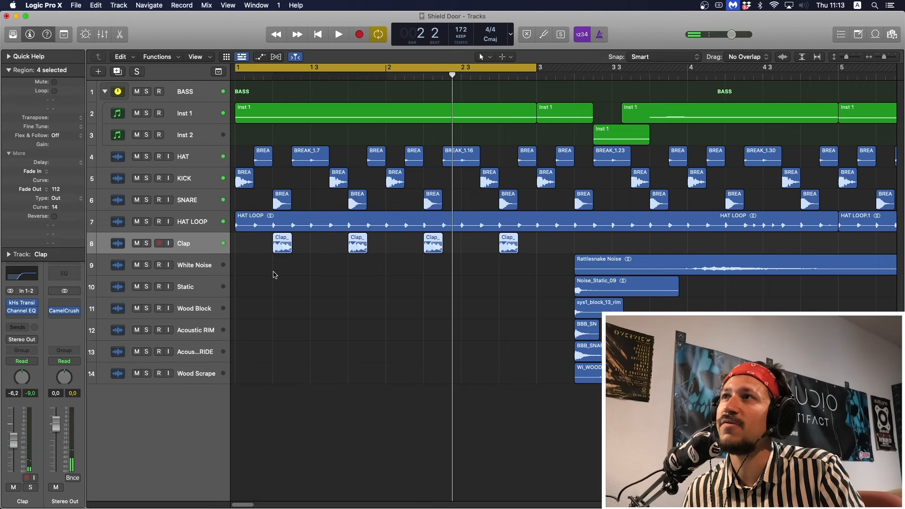
pyautogui.moveTo(289, 251); pyautogui.dragTo(298, 251)
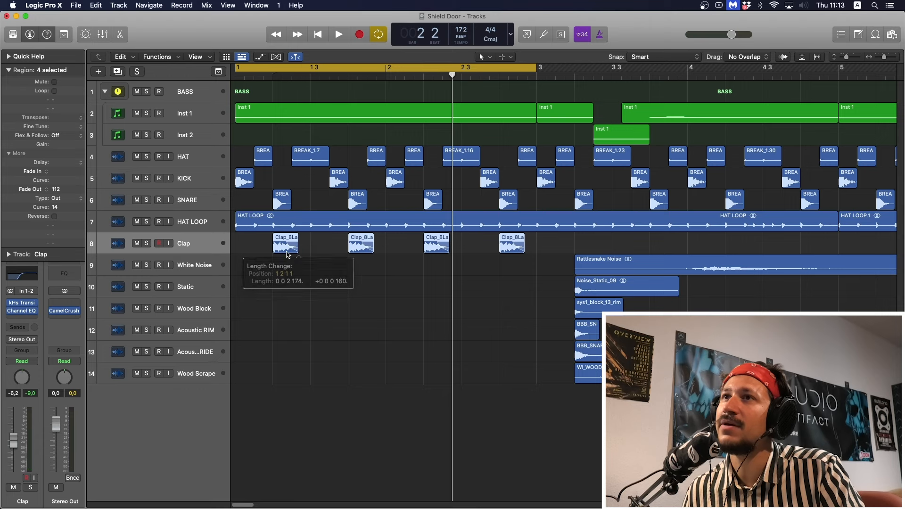
# Insert a second kHs Transient Shaper after the Clap track's EQ and reduce its Sustain to about -38% during playback
pyautogui.moveTo(25, 318); pyautogui.dragTo(25, 317)
pyautogui.click(23, 311)
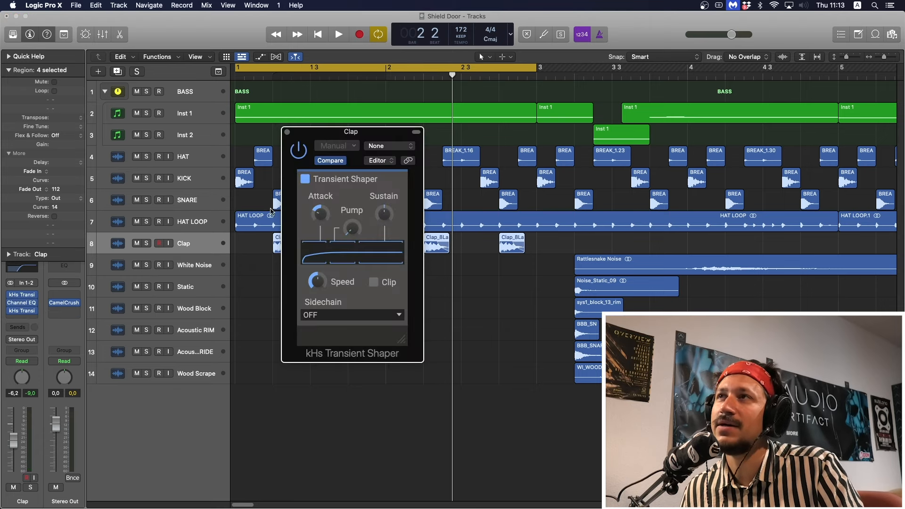
pyautogui.press('space')
pyautogui.moveTo(384, 213); pyautogui.dragTo(384, 225)
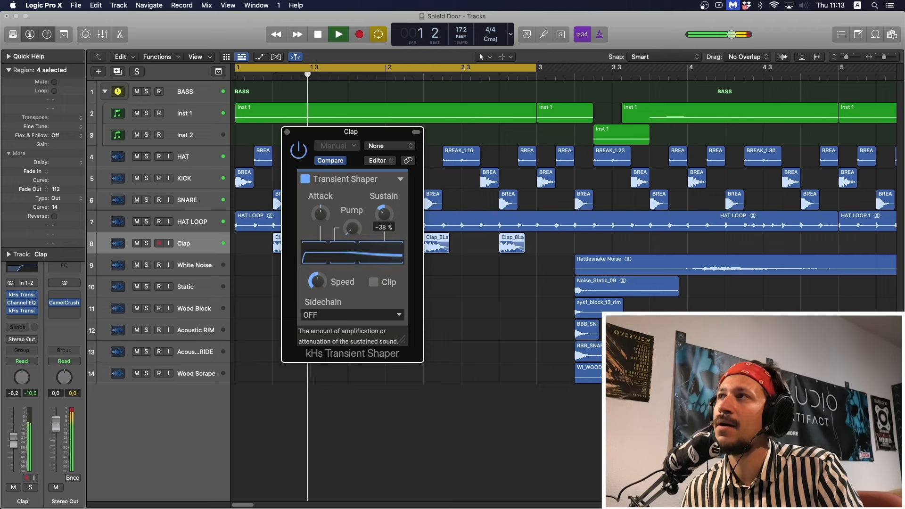
pyautogui.click(285, 131)
pyautogui.press('space')
# Lengthen the four clap regions slightly more and set their fade-out to 212 while listening to the beat
pyautogui.moveTo(519, 273); pyautogui.dragTo(305, 252)
pyautogui.press('space')
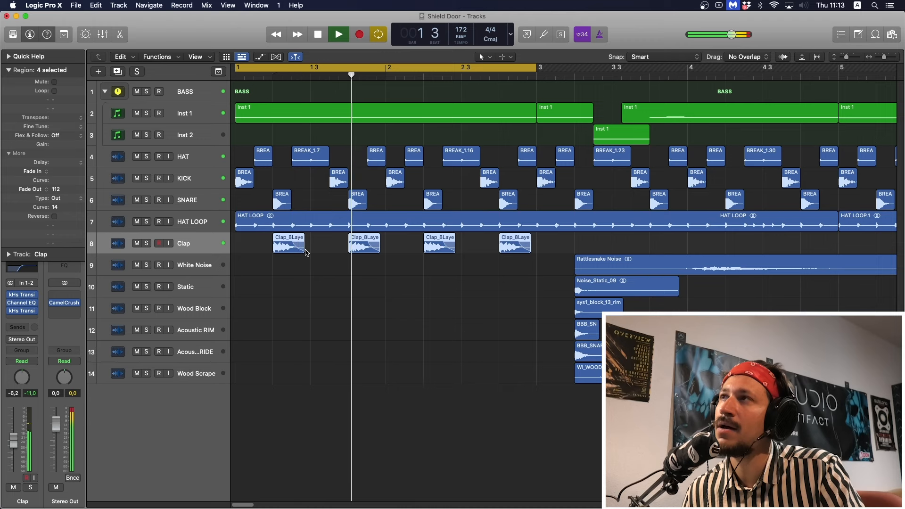
pyautogui.press('space')
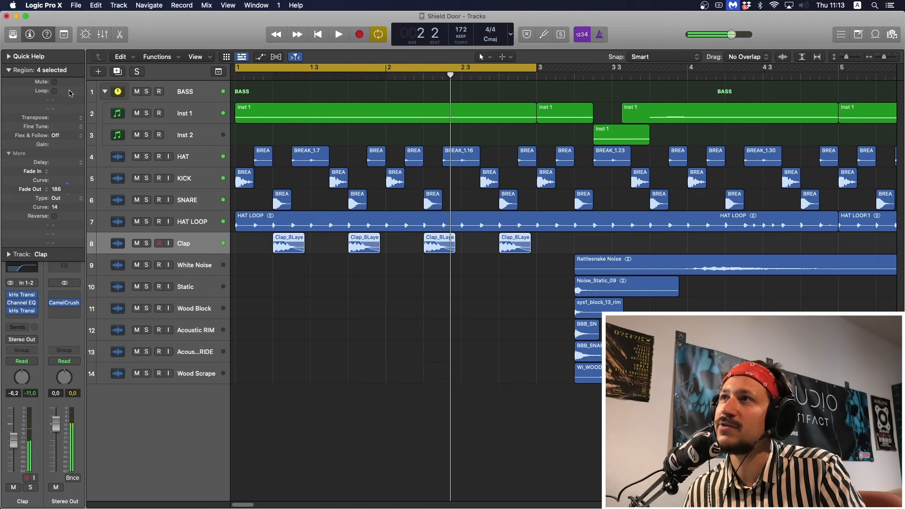
pyautogui.press('space')
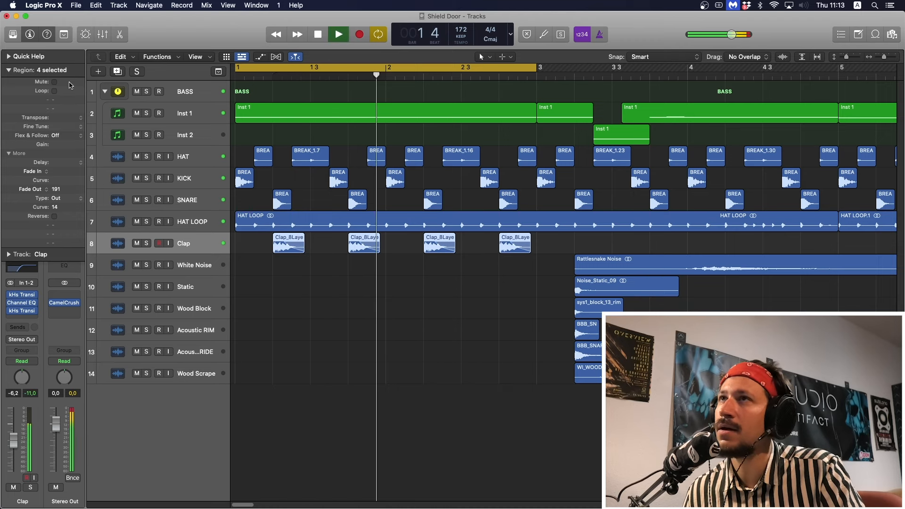
pyautogui.moveTo(56, 190); pyautogui.dragTo(64, 211)
pyautogui.press('space')
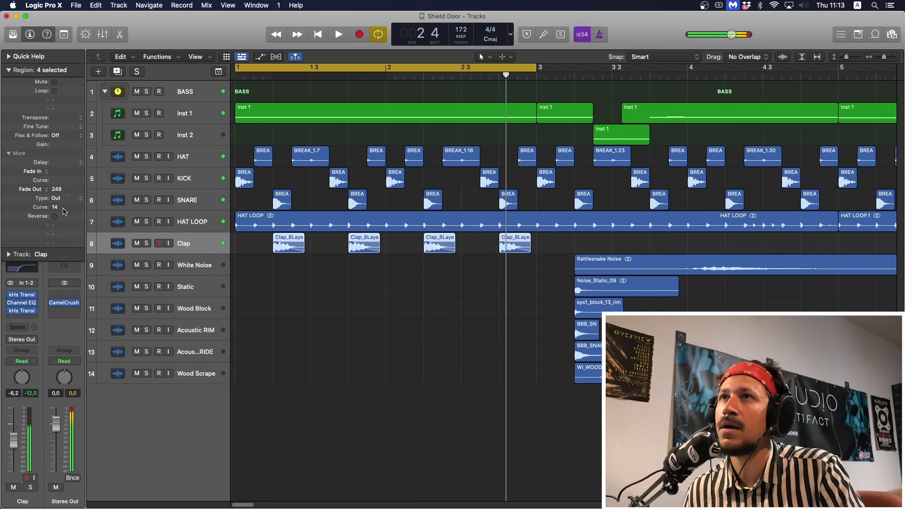
pyautogui.press('space')
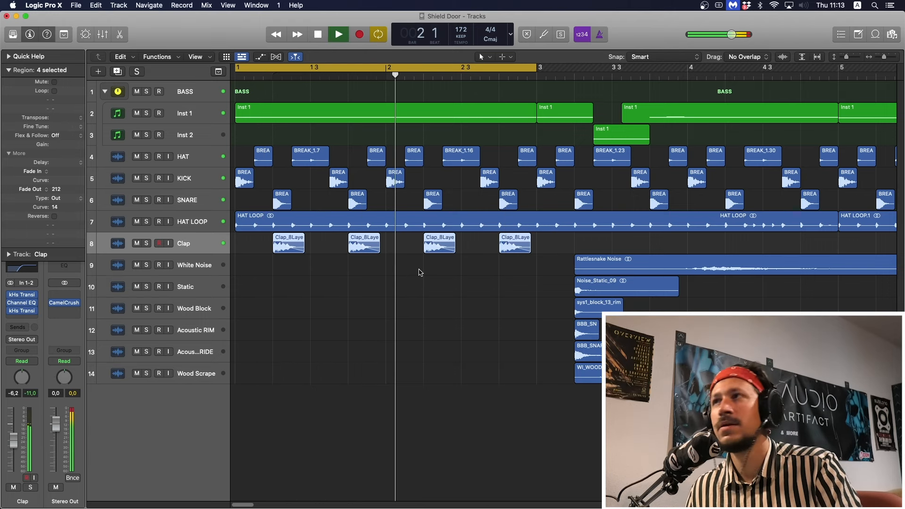
pyautogui.click(399, 277)
pyautogui.press('space')
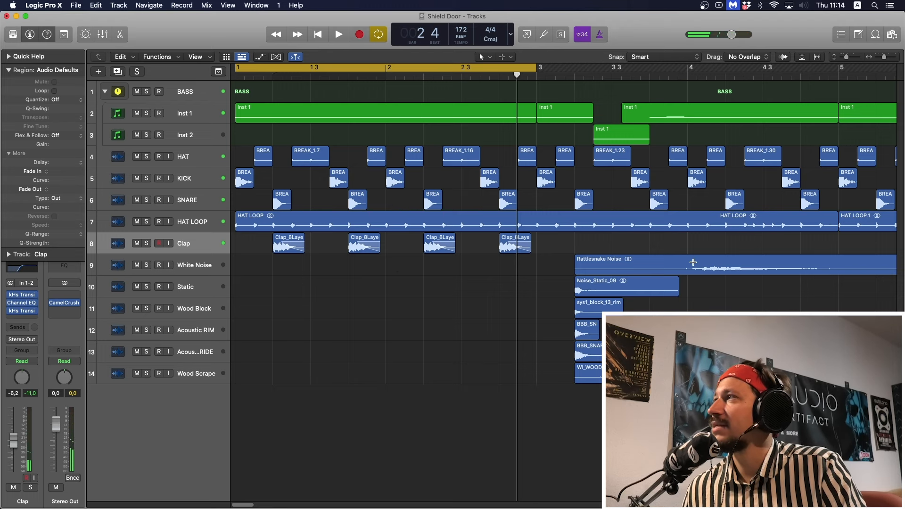
# Trim the quiet start of the Rattlesnake Noise region, move it near the first snare of bar 1, and solo White Noise
pyautogui.moveTo(693, 262); pyautogui.dragTo(530, 271)
pyautogui.click(615, 271)
pyautogui.moveTo(721, 267); pyautogui.dragTo(198, 264)
pyautogui.click(145, 266)
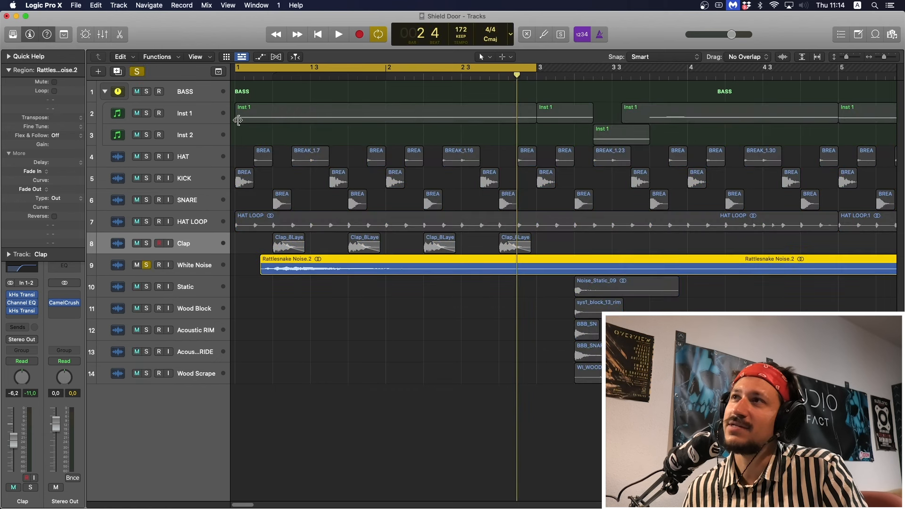
# Set the cycle to run from the first snare to just past the start of bar 3 and play the noise
pyautogui.moveTo(276, 68); pyautogui.dragTo(552, 68)
pyautogui.press('space')
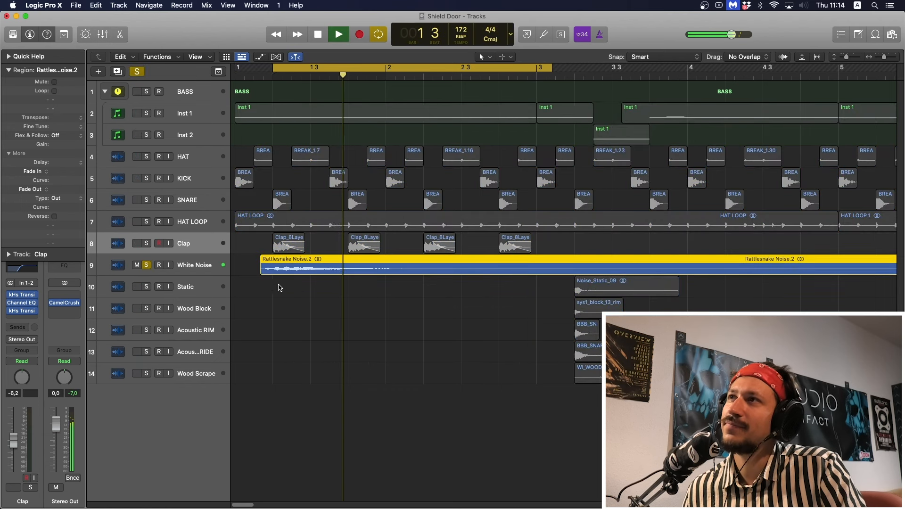
pyautogui.press('space')
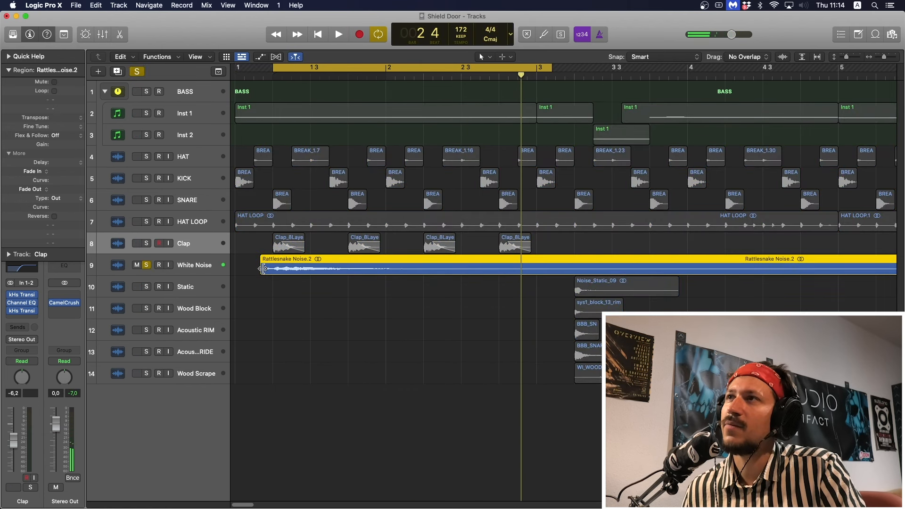
# Align the start of the noise region with the first snare hit in bar 1 and listen to its attack
pyautogui.moveTo(266, 270); pyautogui.dragTo(275, 270)
pyautogui.press('space')
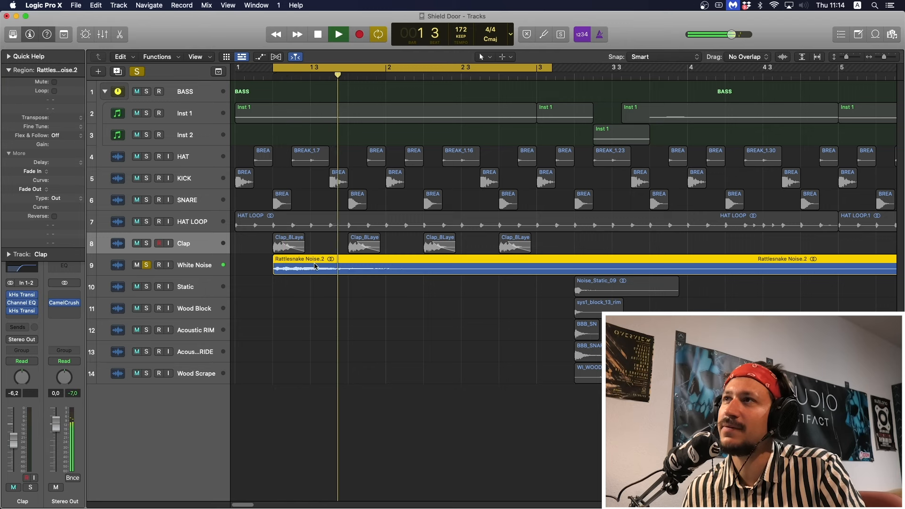
pyautogui.moveTo(346, 267); pyautogui.dragTo(340, 266)
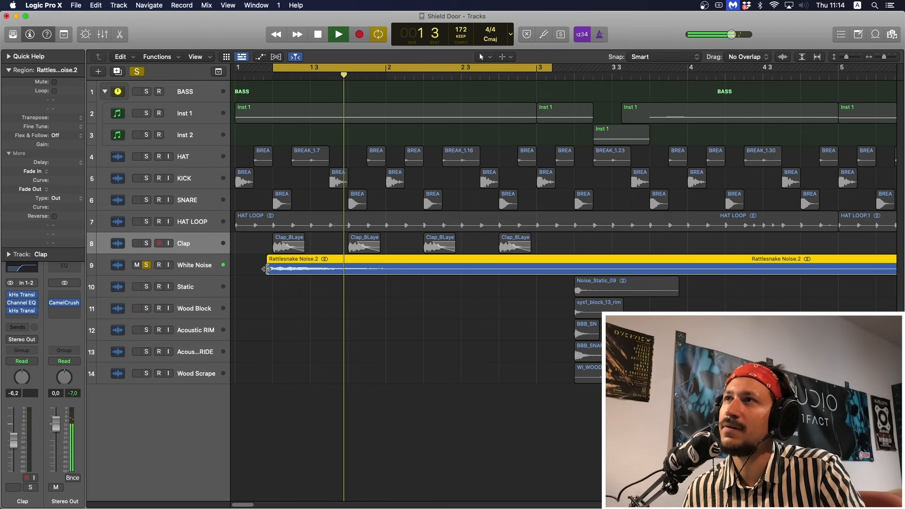
pyautogui.moveTo(267, 264); pyautogui.dragTo(273, 264)
pyautogui.press('space')
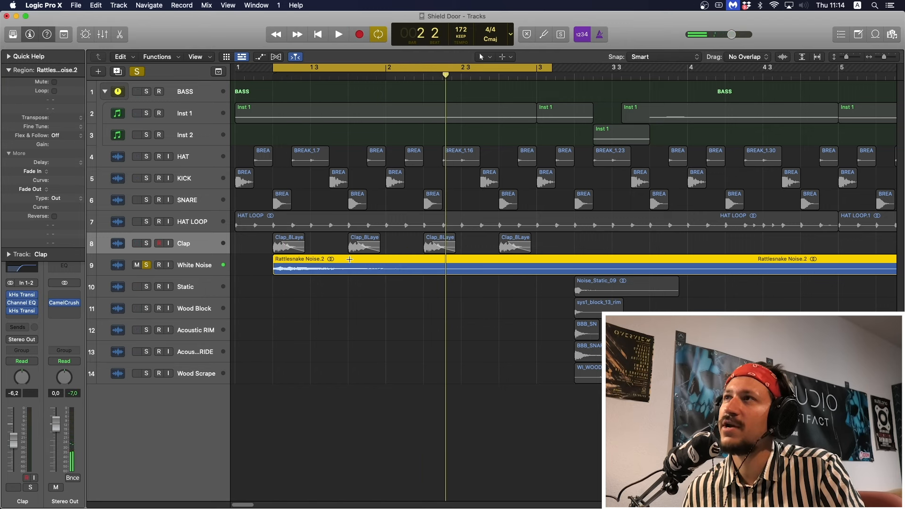
# Cut the noise region at the second snare, delete the remainder, and give it a fade-out of 756
pyautogui.moveTo(350, 259); pyautogui.dragTo(477, 264)
pyautogui.press('Delete')
pyautogui.press('Delete')
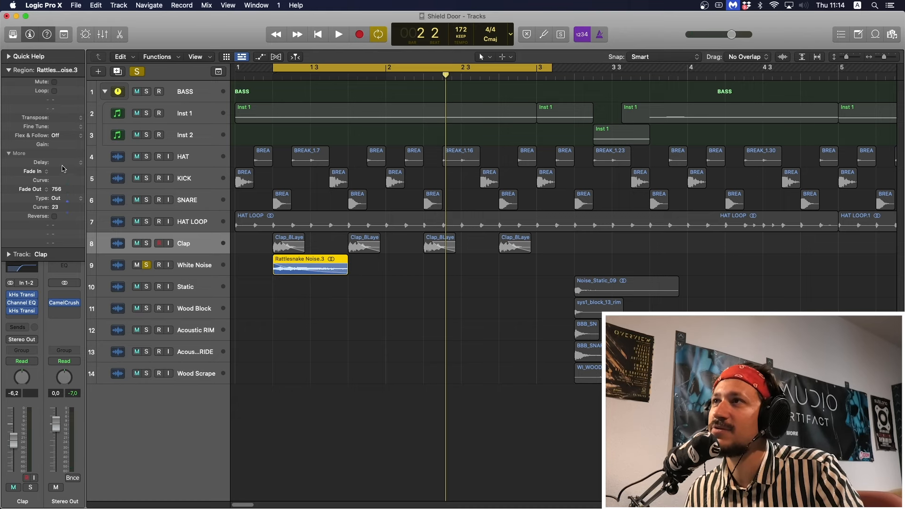
# Raise the noise region's fade-out curve to 58 while playing it
pyautogui.press('space')
pyautogui.press('space')
pyautogui.press('space')
pyautogui.moveTo(56, 207); pyautogui.dragTo(60, 173)
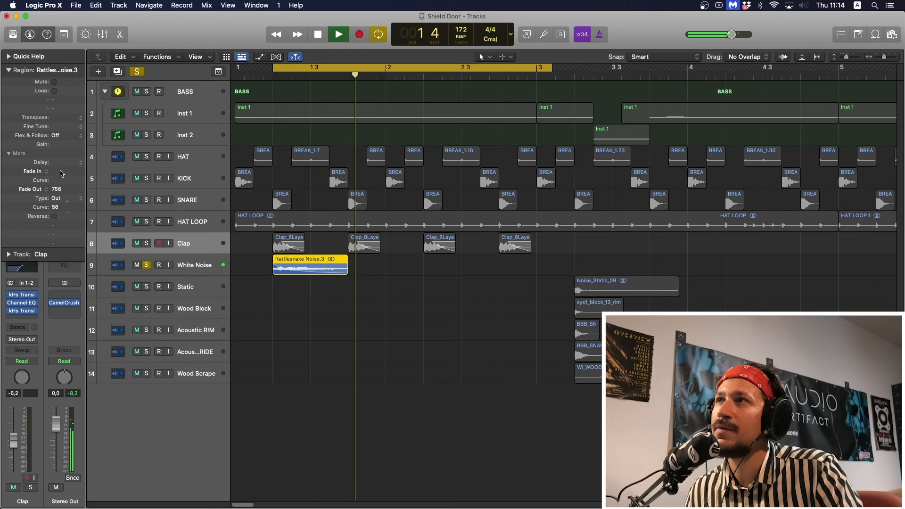
# Solo Clap and SNARE together with White Noise and listen to the layered hit
pyautogui.click(146, 243)
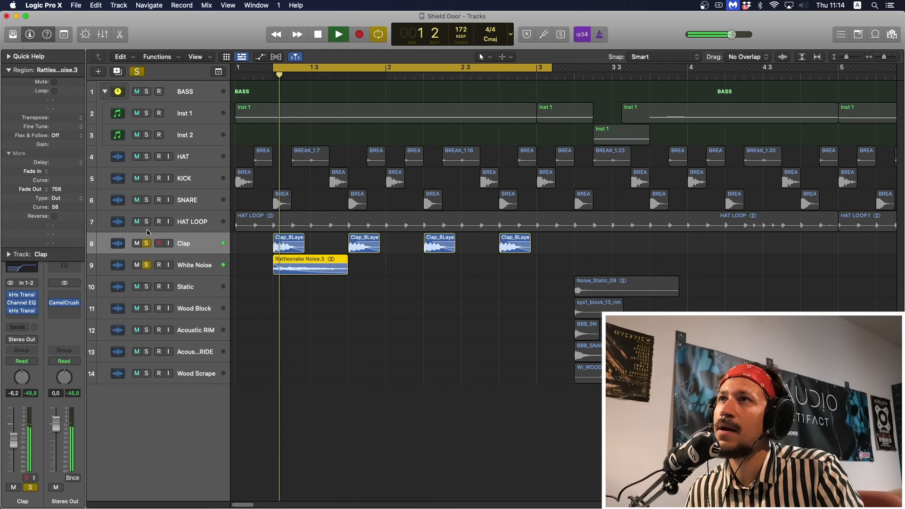
pyautogui.click(146, 199)
pyautogui.click(382, 307)
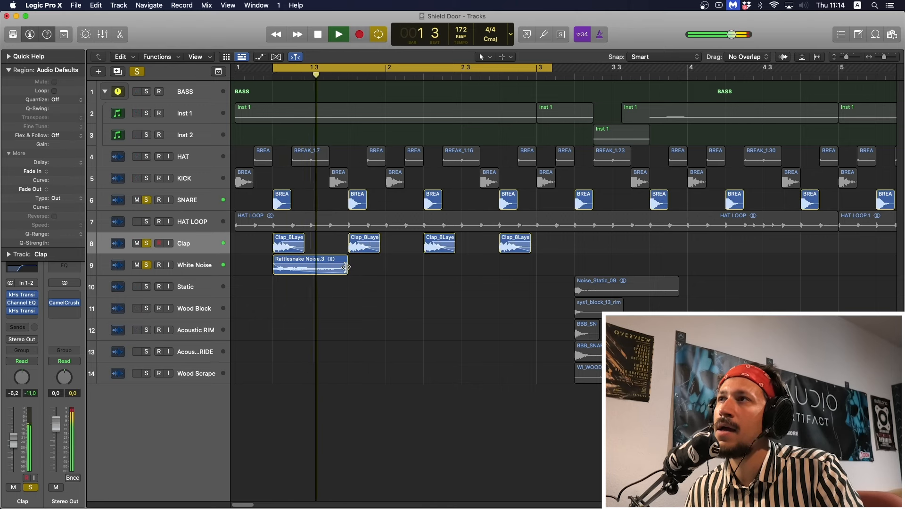
pyautogui.press('space')
# Shorten the noise region to end at beat 3 of bar 1 and play the layered snare
pyautogui.moveTo(346, 267); pyautogui.dragTo(307, 269)
pyautogui.press('space')
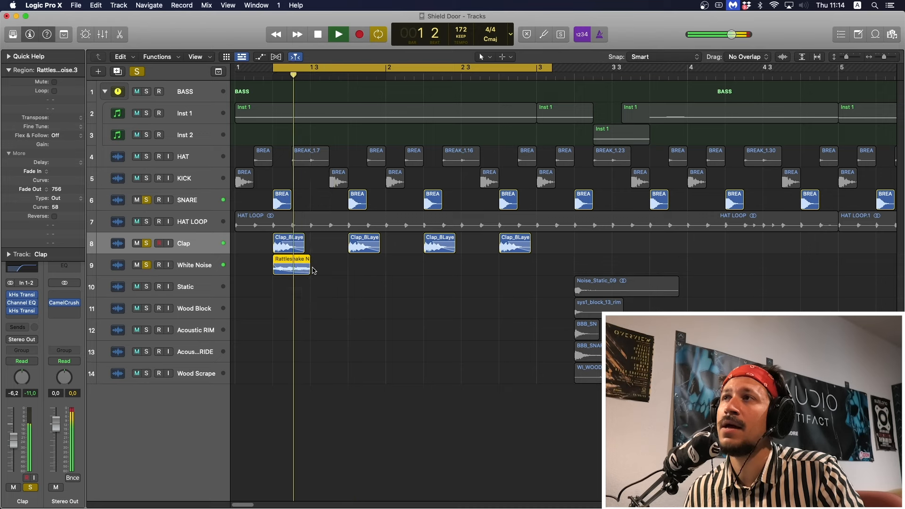
pyautogui.press('space')
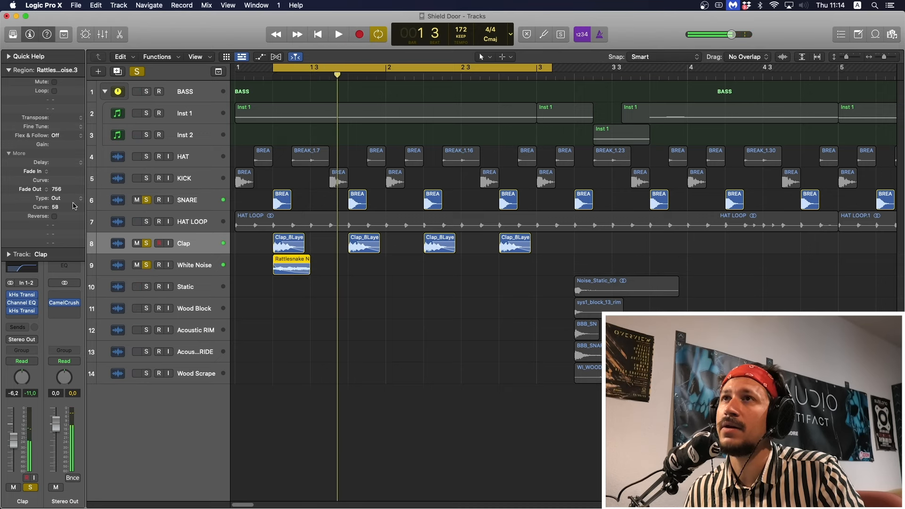
# Raise the noise region's fade-out curve to 78 and play the layered snare
pyautogui.moveTo(69, 183); pyautogui.dragTo(69, 168)
pyautogui.press('space')
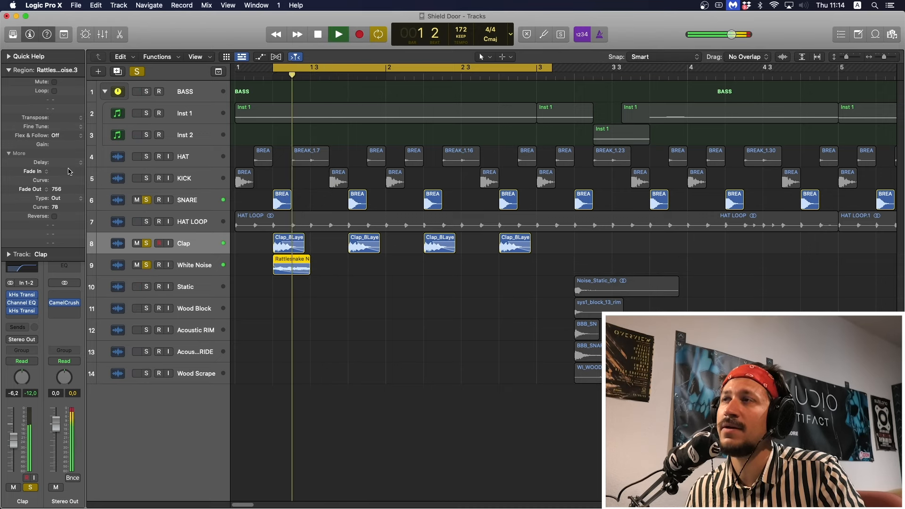
pyautogui.press('space')
pyautogui.press('space')
pyautogui.press('space')
pyautogui.press('space')
# Shorten the noise region to match the clap's length, copy it onto the next three snare hits, and play the pattern
pyautogui.moveTo(308, 270)
pyautogui.mouseDown()
pyautogui.moveTo(300, 269)
pyautogui.moveTo(316, 259)
pyautogui.moveTo(376, 254)
pyautogui.moveTo(378, 265)
pyautogui.moveTo(293, 265)
pyautogui.mouseUp()
pyautogui.press('space')
pyautogui.press('space')
pyautogui.press('space')
pyautogui.press('space')
pyautogui.click(317, 269)
pyautogui.press('space')
pyautogui.moveTo(293, 265); pyautogui.dragTo(442, 268)
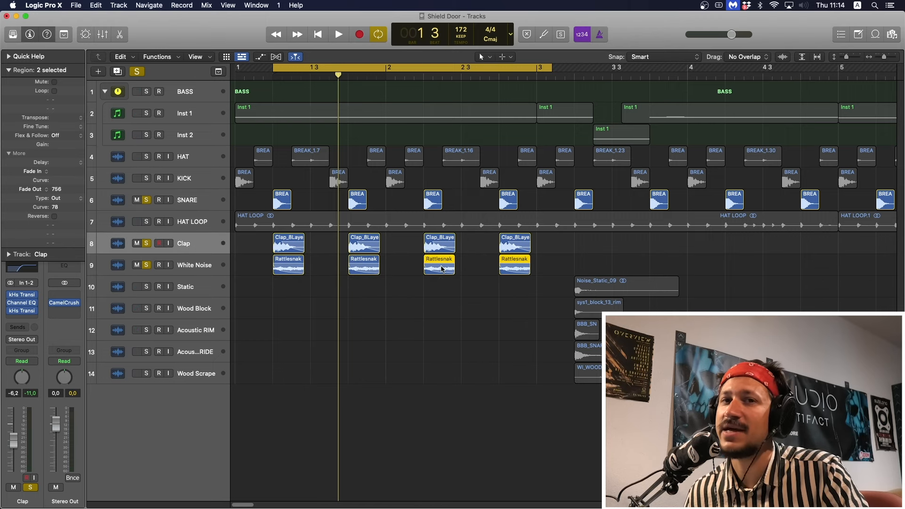
pyautogui.press('space')
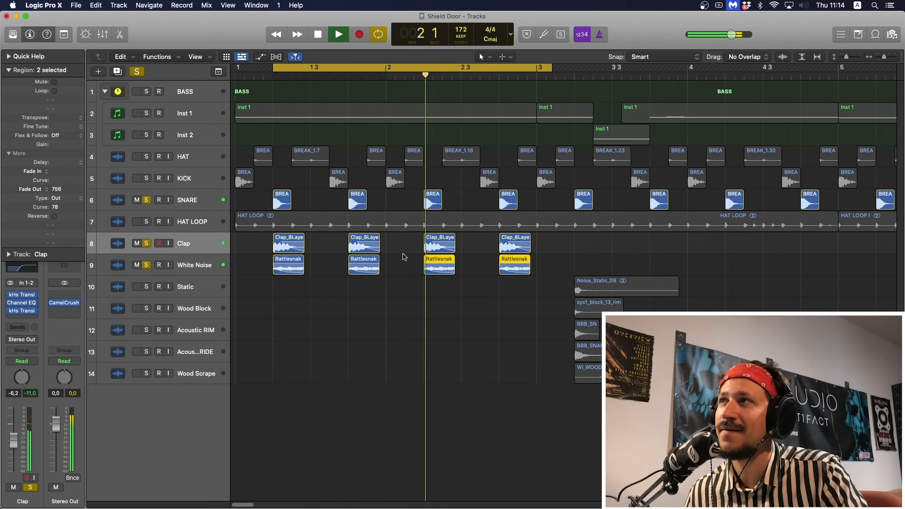
pyautogui.press('space')
# Trim the ends of all four clap regions slightly and give them a fade-out of 228 during playback
pyautogui.moveTo(542, 248); pyautogui.dragTo(300, 251)
pyautogui.press('space')
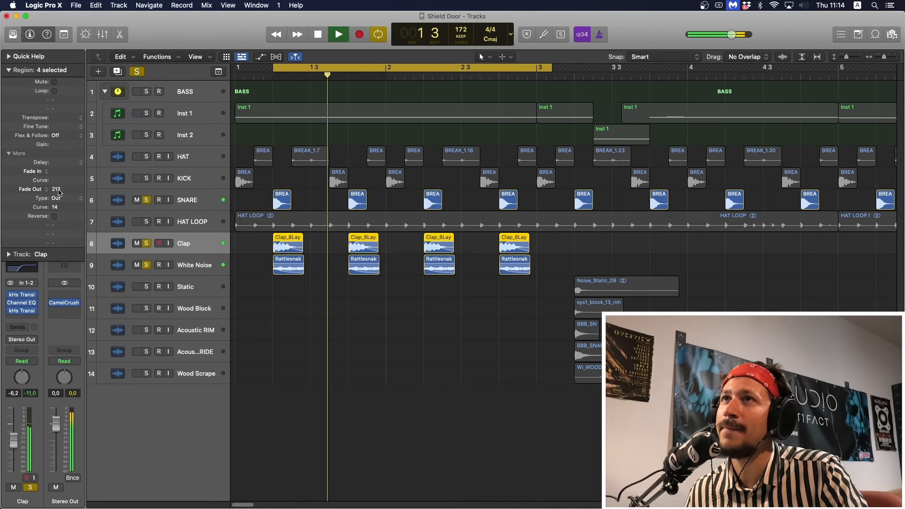
pyautogui.moveTo(58, 192); pyautogui.dragTo(61, 160)
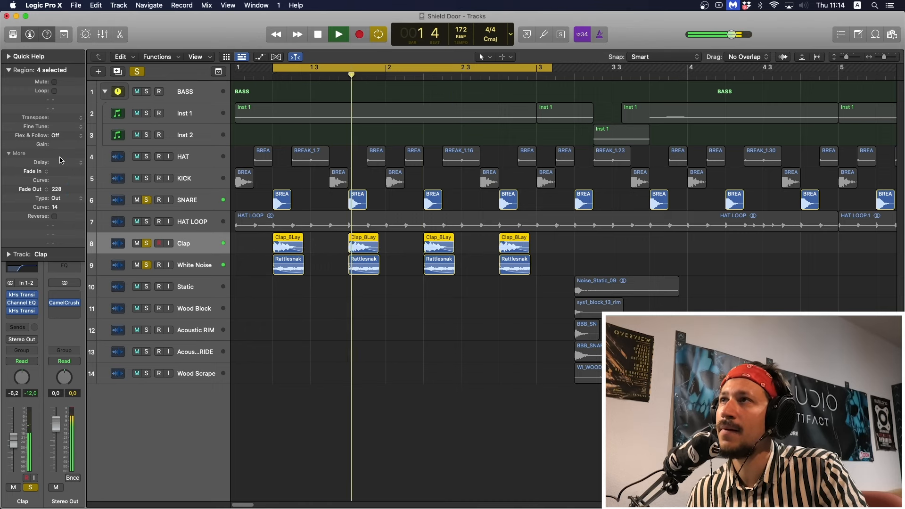
# Select the White Noise track and set its volume to -0.4 dB while playing the layered snare
pyautogui.click(195, 202)
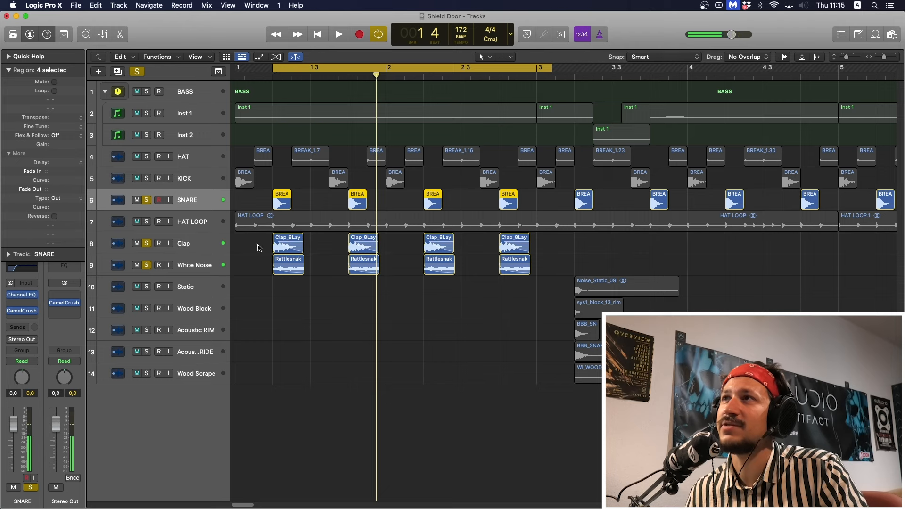
pyautogui.click(197, 242)
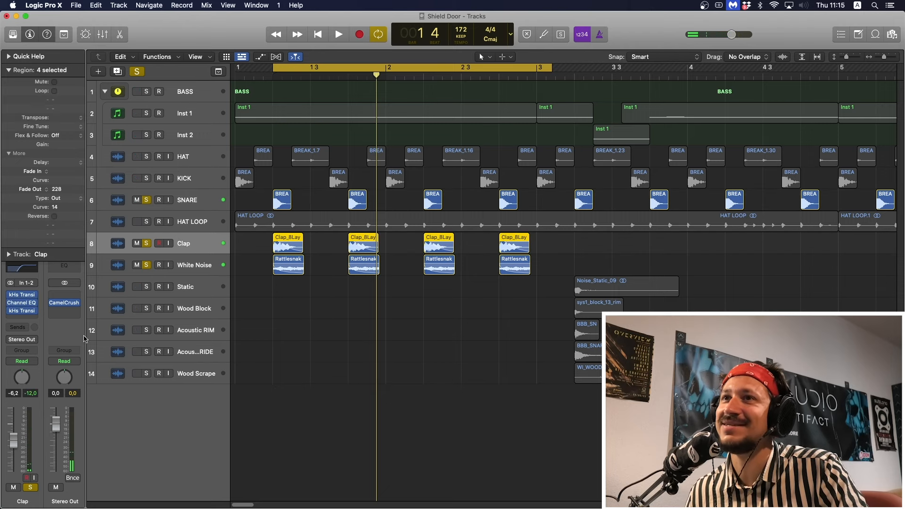
pyautogui.press('space')
pyautogui.press('Down')
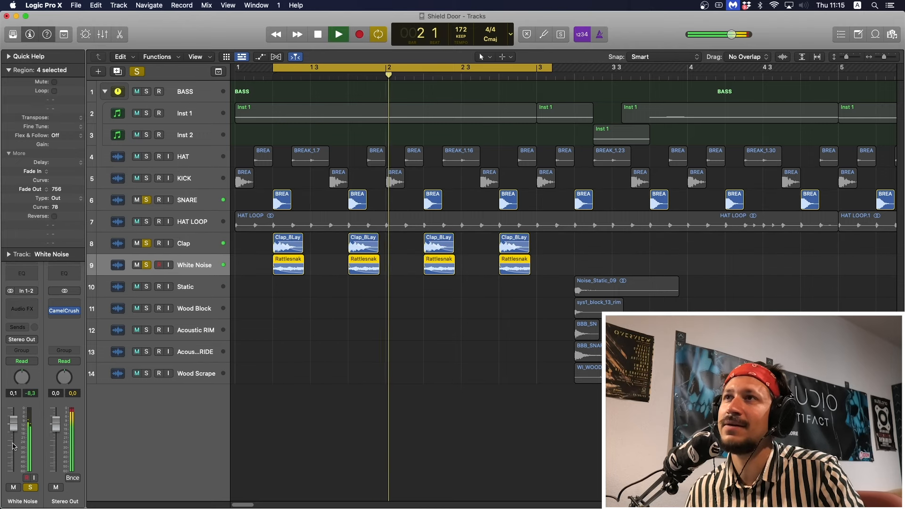
pyautogui.press('space')
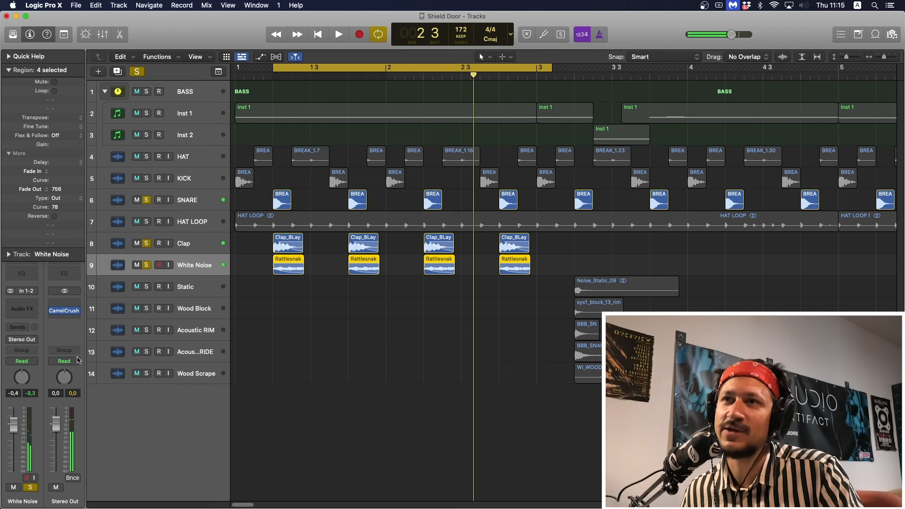
# Add a Channel EQ to White Noise with a 12 dB/Oct low cut at 1240 Hz
pyautogui.click(25, 270)
pyautogui.press('space')
pyautogui.press('space')
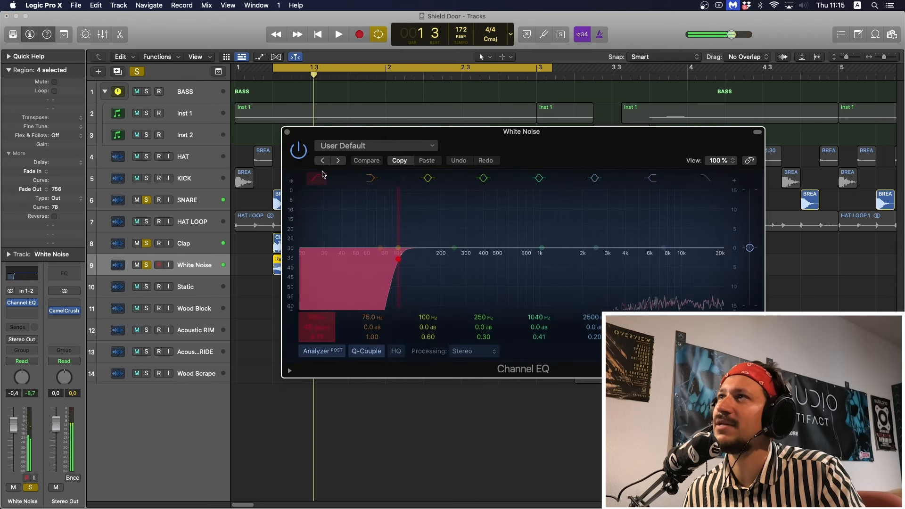
pyautogui.moveTo(330, 327); pyautogui.dragTo(330, 329)
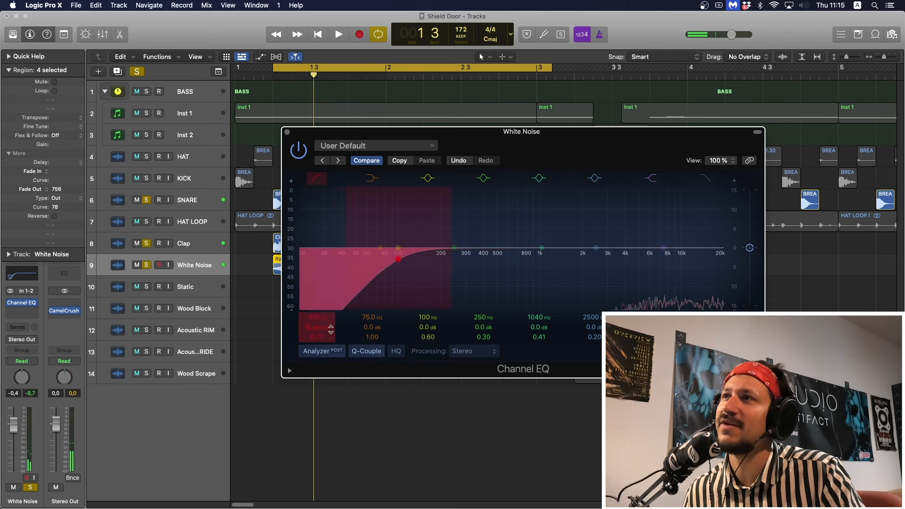
pyautogui.moveTo(398, 285); pyautogui.dragTo(552, 286)
pyautogui.press('space')
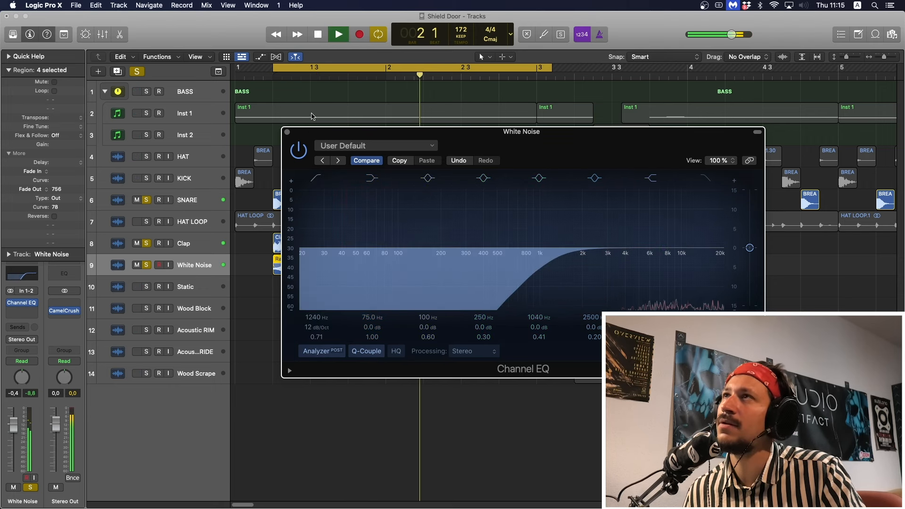
pyautogui.click(286, 132)
# Lower the White Noise track's volume to -2.5 dB while playing the soloed layers
pyautogui.press('space')
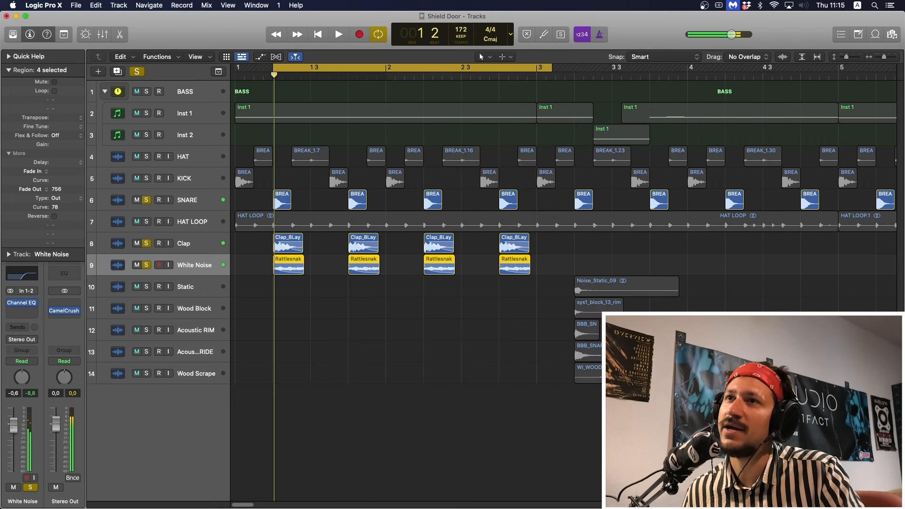
pyautogui.press('space')
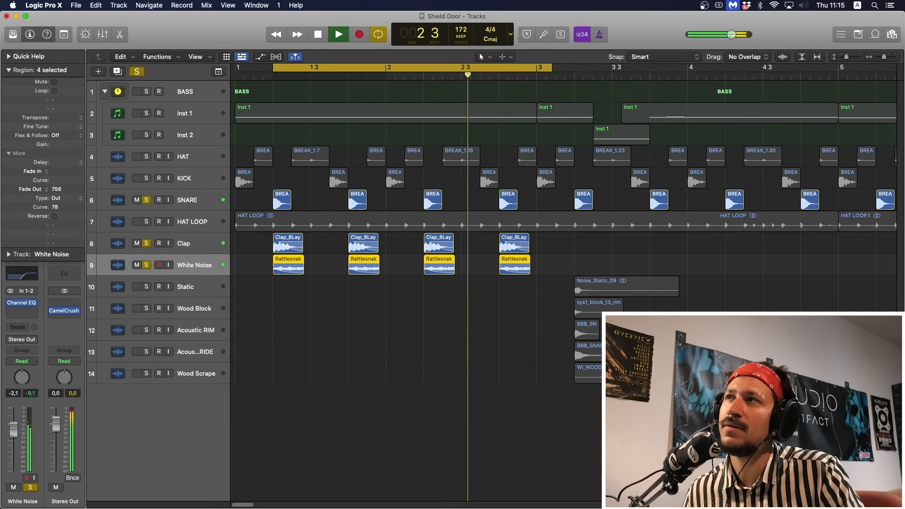
pyautogui.press('space')
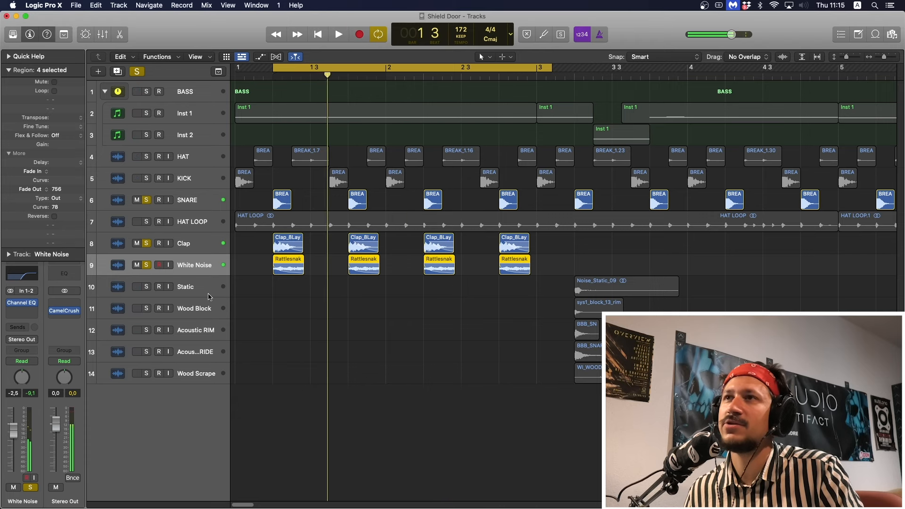
# Solo Static with only SNARE, move the Noise_Static_09 region onto the first snare hit, and play it
pyautogui.click(146, 287)
pyautogui.moveTo(145, 261); pyautogui.dragTo(147, 244)
pyautogui.click(380, 309)
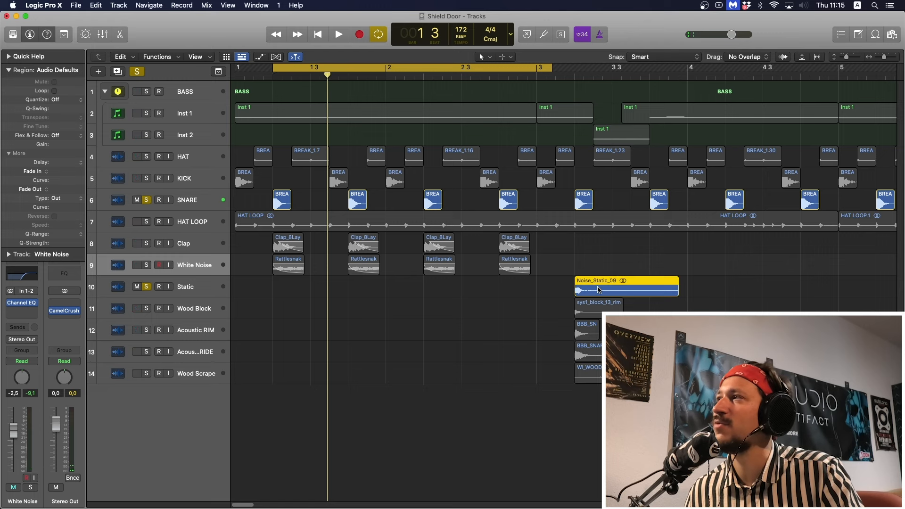
pyautogui.moveTo(598, 290); pyautogui.dragTo(295, 282)
pyautogui.press('space')
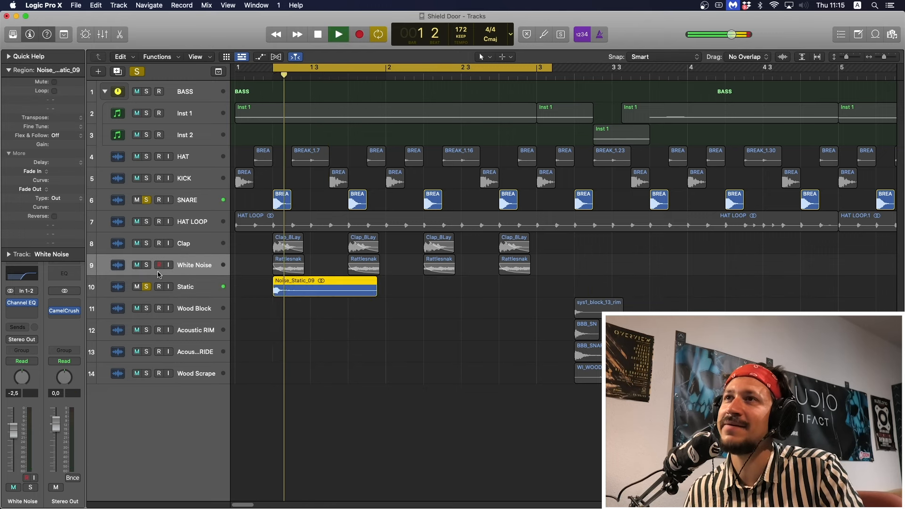
# Compare the snare without Static, and solo Clap, White Noise and Static together with SNARE for playback
pyautogui.click(146, 287)
pyautogui.press('space')
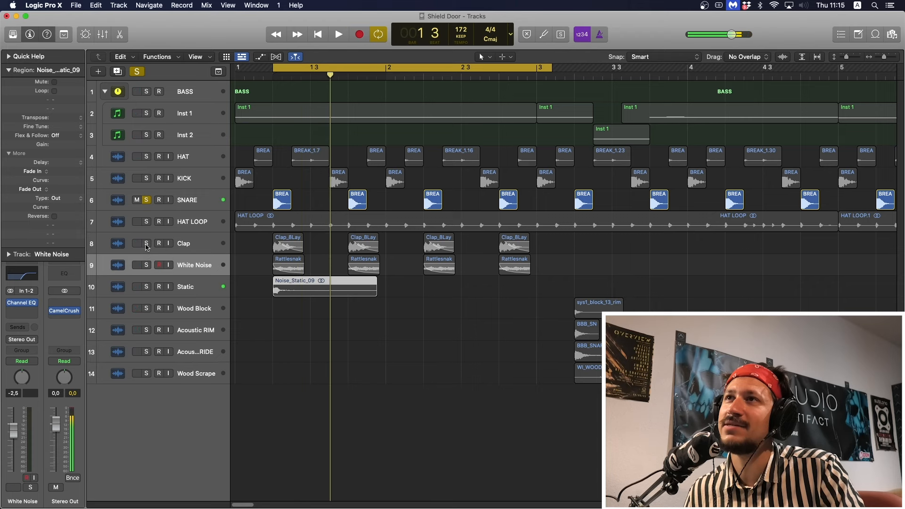
pyautogui.moveTo(146, 243); pyautogui.dragTo(146, 287)
pyautogui.press('space')
pyautogui.click(345, 351)
pyautogui.press('space')
pyautogui.press('space')
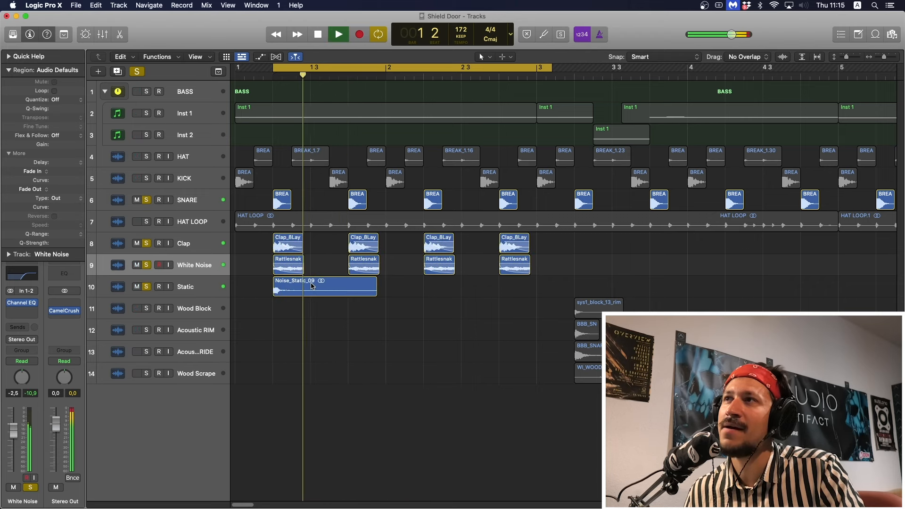
# Cut the static noise region at beat 3 of bar 1 and delete the remainder
pyautogui.moveTo(312, 289); pyautogui.dragTo(390, 289)
pyautogui.press('space')
pyautogui.press('Delete')
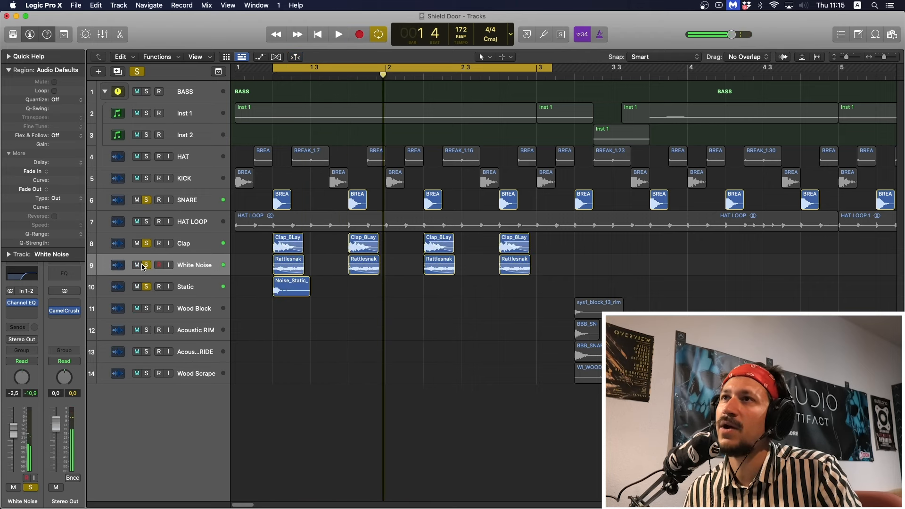
# Unsolo White Noise, Clap and SNARE and listen to the shortened Static layer alone
pyautogui.moveTo(144, 265); pyautogui.dragTo(148, 197)
pyautogui.press('space')
pyautogui.press('space')
pyautogui.press('space')
pyautogui.press('space')
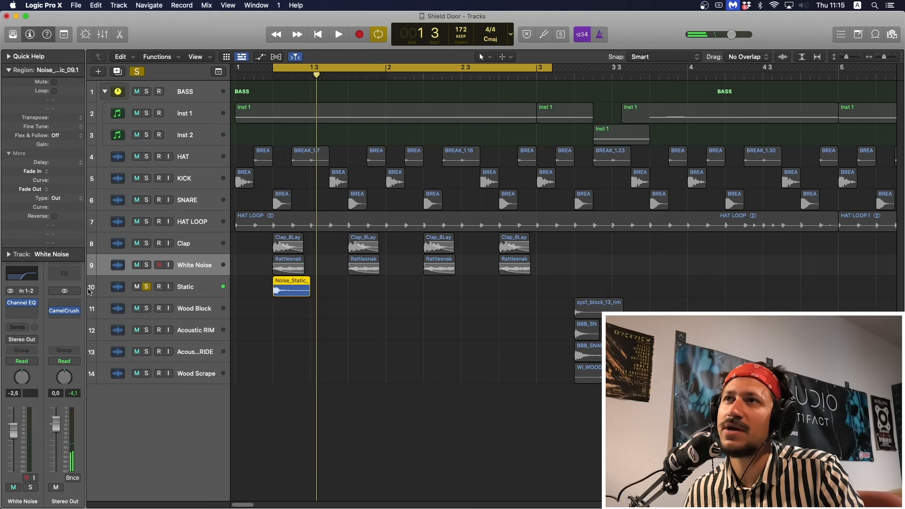
# Add a kHs Transient Shaper to the Static track and adjust its attack and sustain during playback
pyautogui.click(200, 286)
pyautogui.click(22, 303)
pyautogui.moveTo(58, 330)
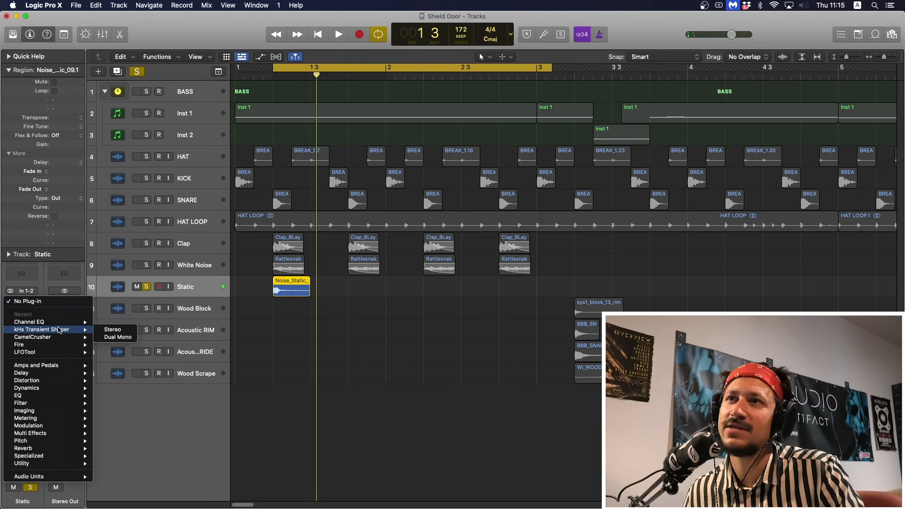
pyautogui.click(122, 336)
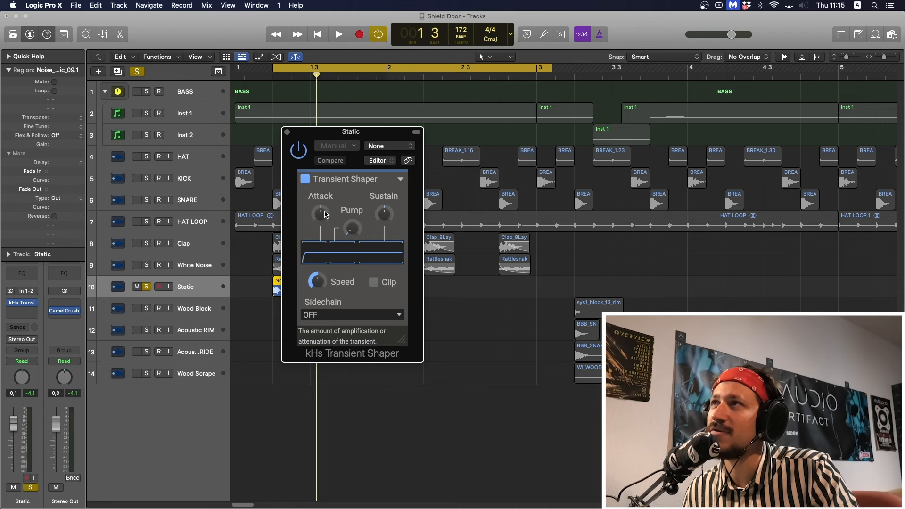
pyautogui.moveTo(324, 214); pyautogui.dragTo(325, 219)
pyautogui.press('space')
pyautogui.moveTo(386, 214); pyautogui.dragTo(386, 220)
pyautogui.press('space')
pyautogui.click(287, 132)
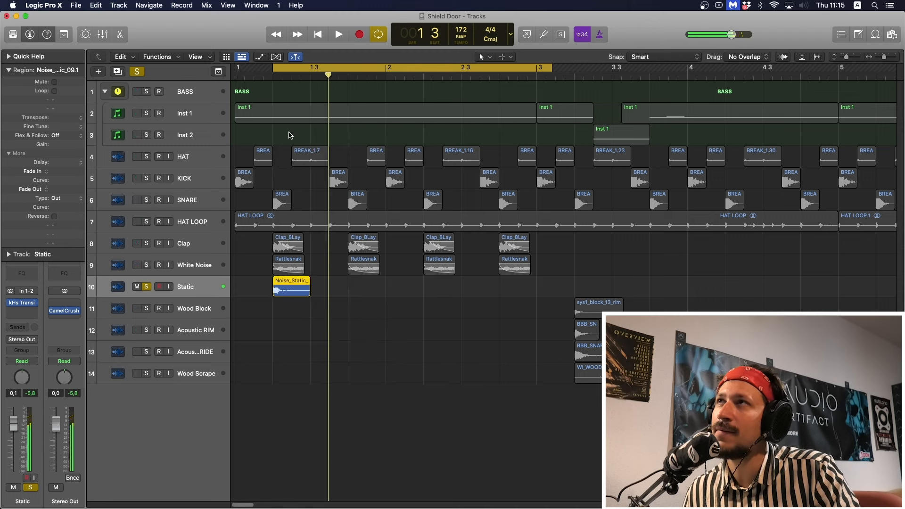
# Give the static noise region a fade-out of 312 with a curve of 75
pyautogui.click(305, 304)
pyautogui.moveTo(317, 299); pyautogui.dragTo(291, 284)
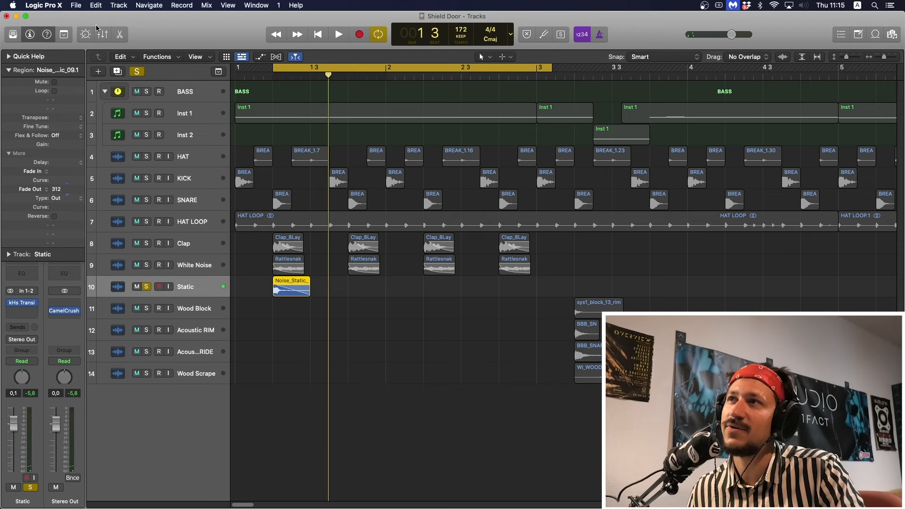
pyautogui.press('space')
pyautogui.moveTo(67, 207); pyautogui.dragTo(69, 180)
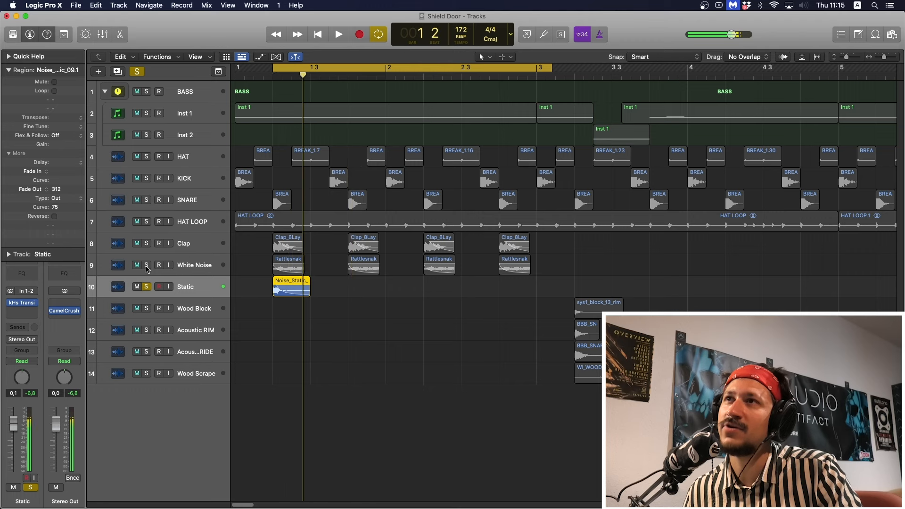
# Solo White Noise, Clap and SNARE alongside Static and listen repeatedly to how the static layer blends in
pyautogui.moveTo(146, 265); pyautogui.dragTo(148, 243)
pyautogui.press('space')
pyautogui.click(147, 200)
pyautogui.press('space')
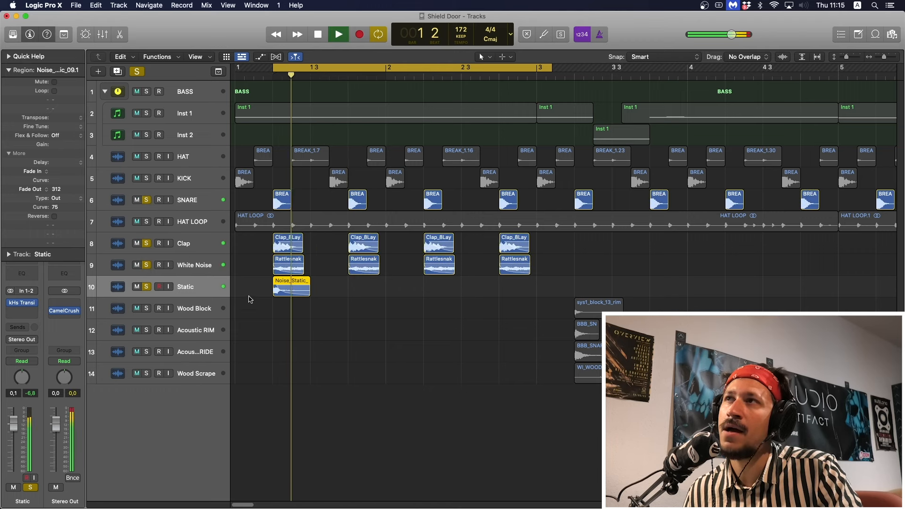
pyautogui.click(249, 300)
pyautogui.press('space')
pyautogui.click(282, 286)
pyautogui.press('space')
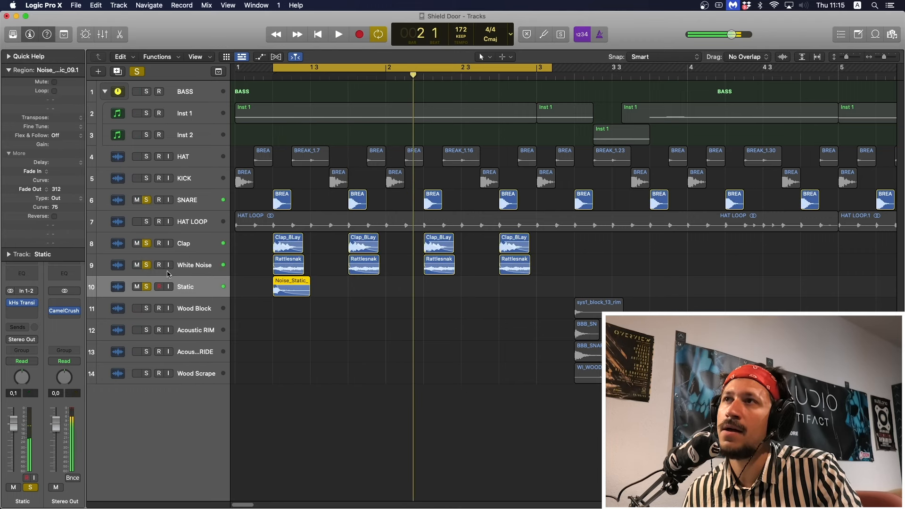
pyautogui.press('space')
pyautogui.press('space')
pyautogui.press('space')
# Copy the static noise region onto the next three snare hits and play the pattern
pyautogui.moveTo(290, 278); pyautogui.dragTo(518, 284)
pyautogui.press('space')
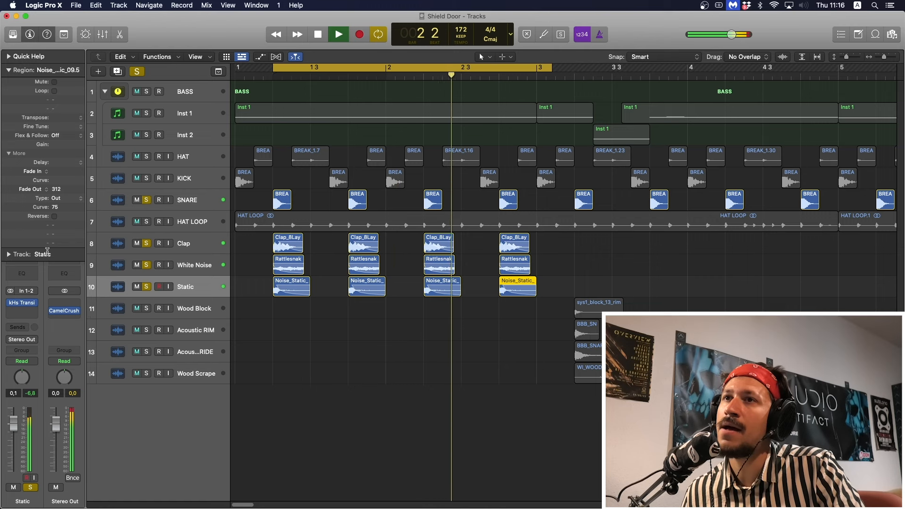
pyautogui.press('space')
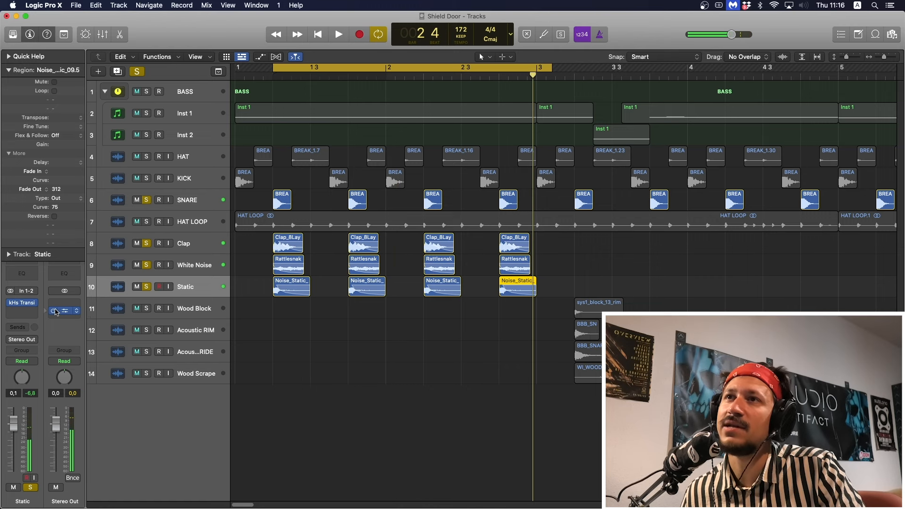
# Add a kHs Gain plug-in after the transient shaper on Static and set it to +4.33 dB during playback
pyautogui.click(29, 312)
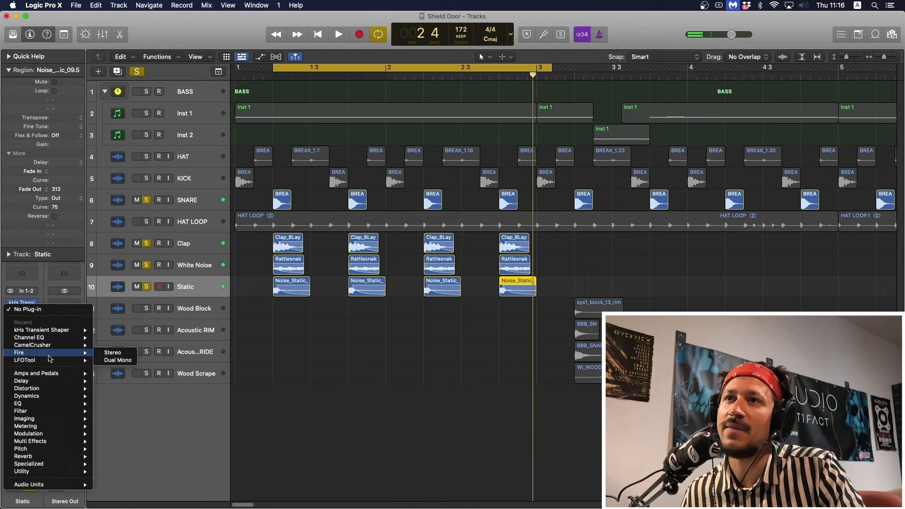
pyautogui.moveTo(69, 485)
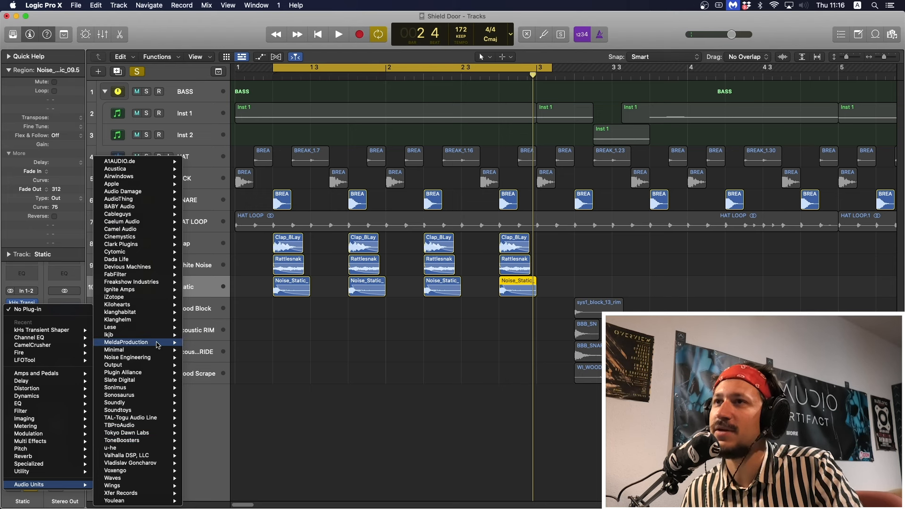
pyautogui.moveTo(141, 305)
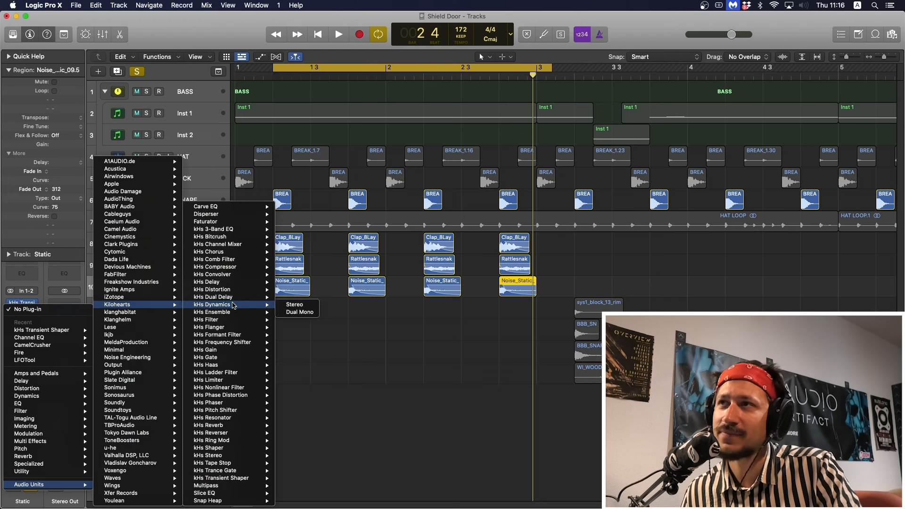
pyautogui.moveTo(247, 372)
pyautogui.click(294, 349)
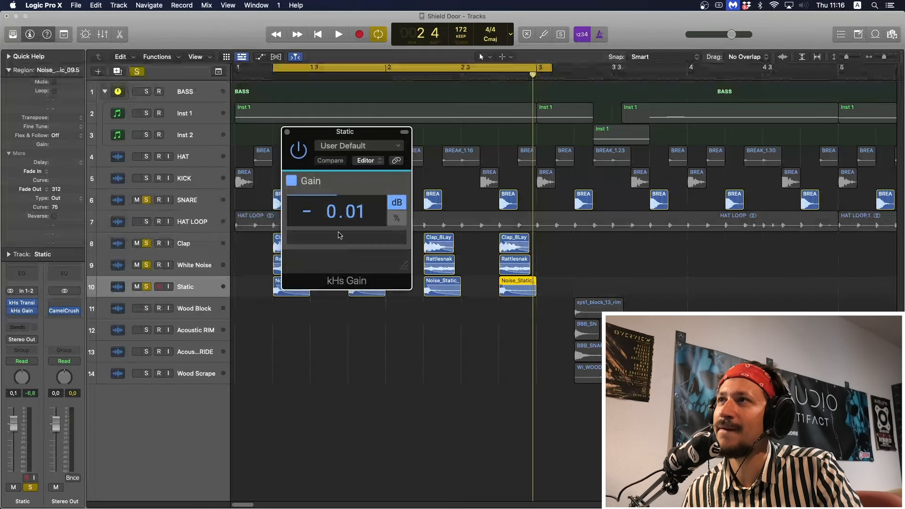
pyautogui.press('space')
pyautogui.moveTo(349, 212); pyautogui.dragTo(208, 332)
pyautogui.press('space')
pyautogui.press('space')
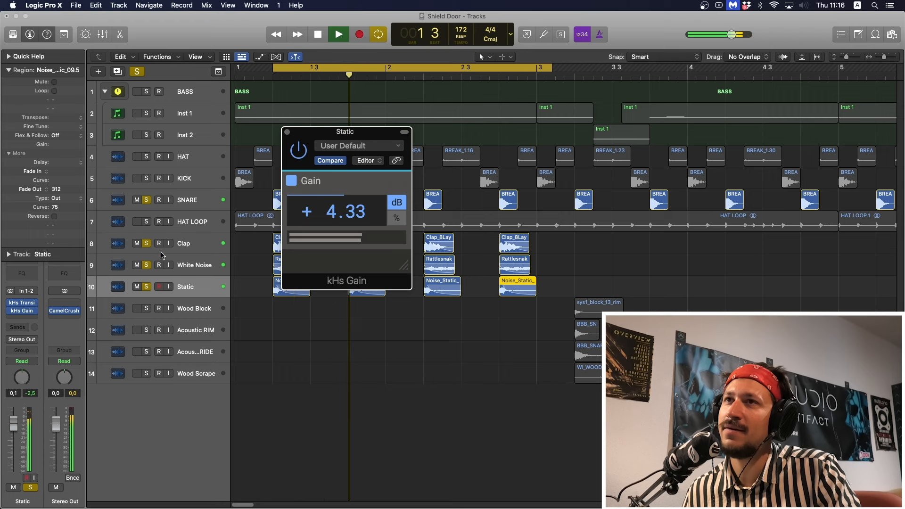
# Add a Channel EQ to Static and set its low cut to 620 Hz at 12 dB/Oct during playback
pyautogui.click(287, 132)
pyautogui.press('space')
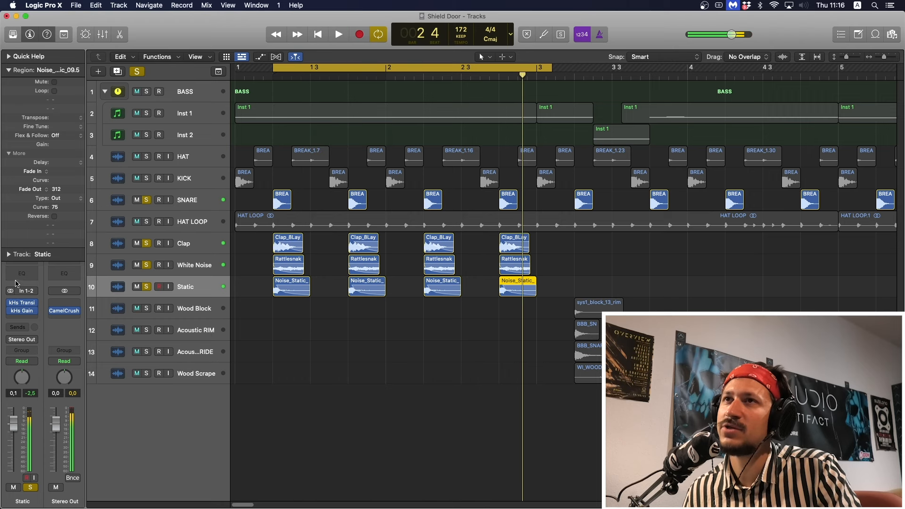
pyautogui.click(22, 275)
pyautogui.press('space')
pyautogui.press('space')
pyautogui.moveTo(319, 326); pyautogui.dragTo(319, 329)
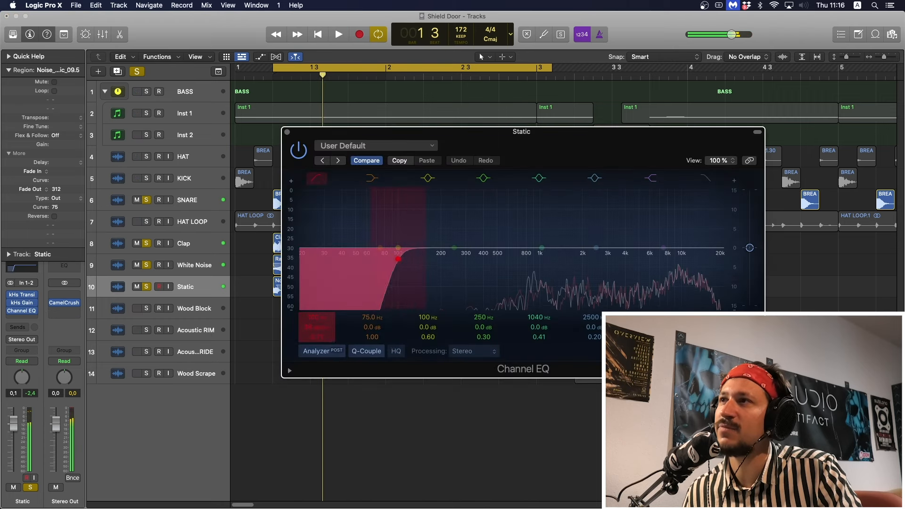
pyautogui.moveTo(396, 290); pyautogui.dragTo(514, 283)
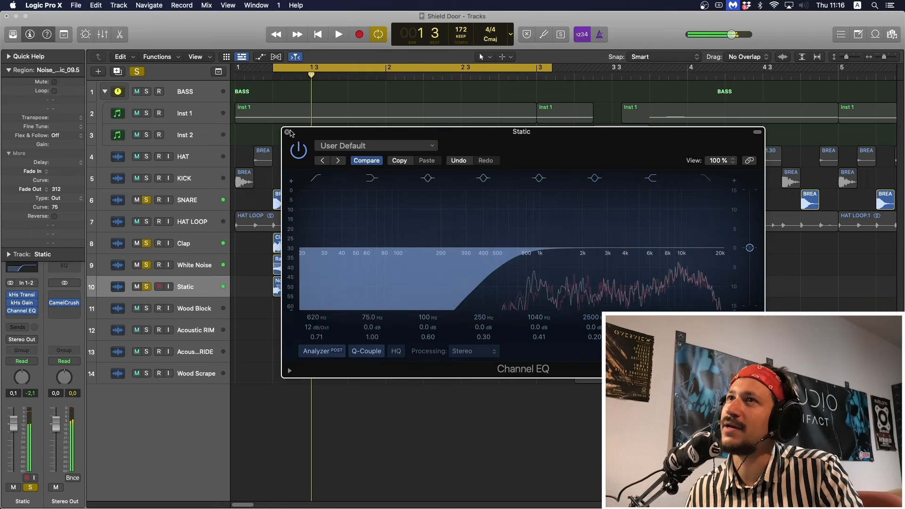
pyautogui.click(287, 133)
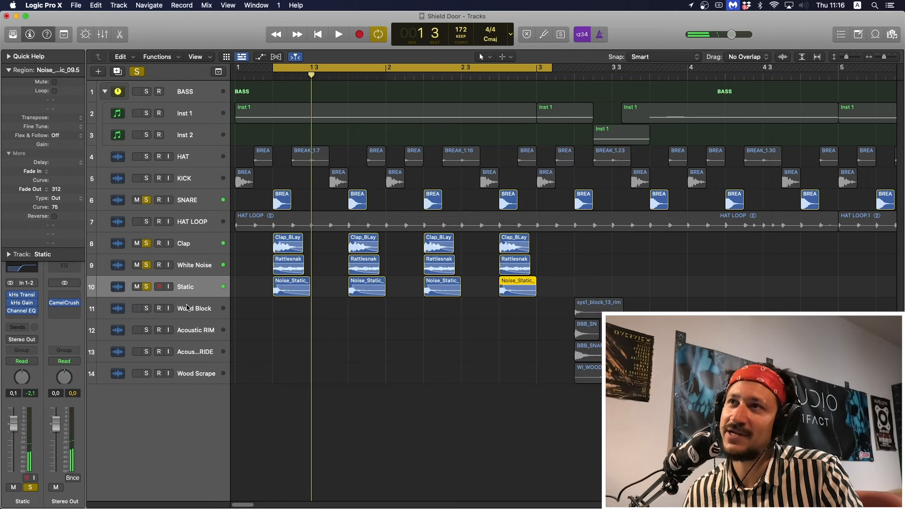
# Copy the wood block region onto the first snare hit and solo the Wood Block track with the snare layers to audition it
pyautogui.moveTo(584, 304); pyautogui.dragTo(298, 319)
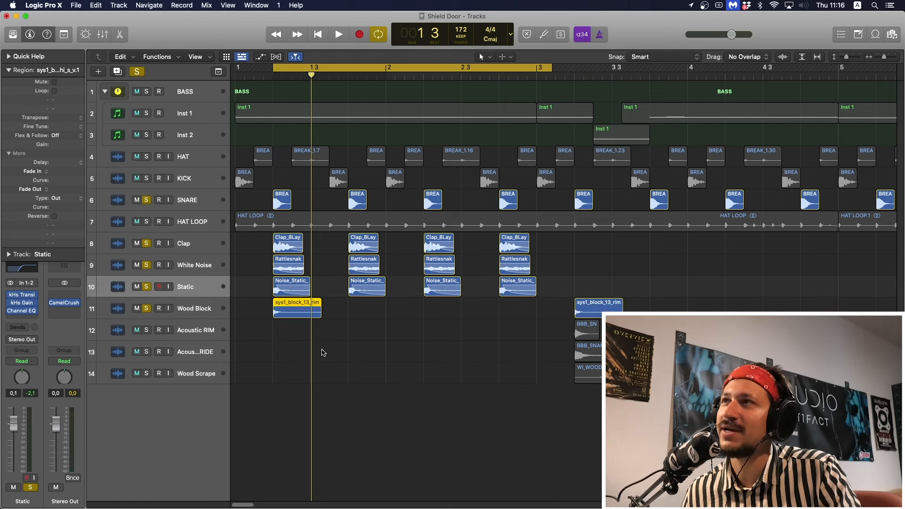
pyautogui.click(147, 315)
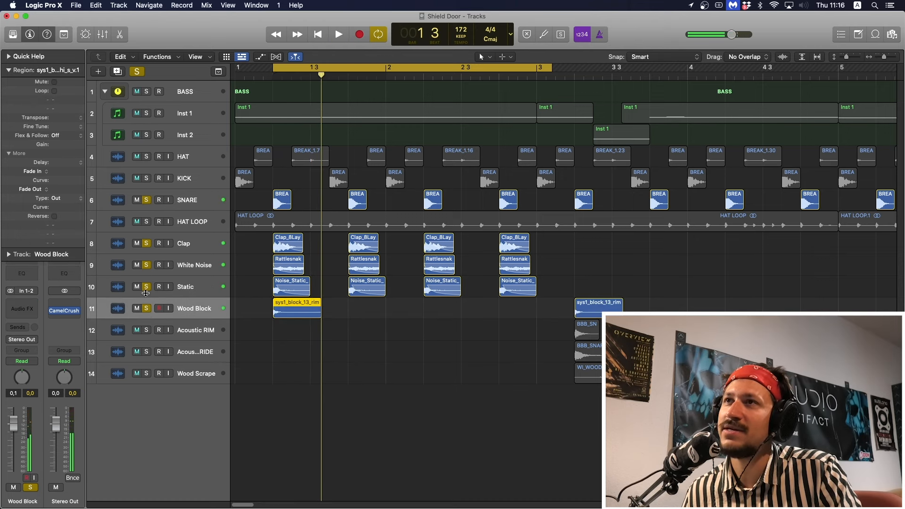
pyautogui.press('space')
pyautogui.press('space')
# Listen to Wood Block on its own and again with HAT LOOP, SNARE, Clap, White Noise and Static soloed
pyautogui.moveTo(151, 213); pyautogui.dragTo(150, 215)
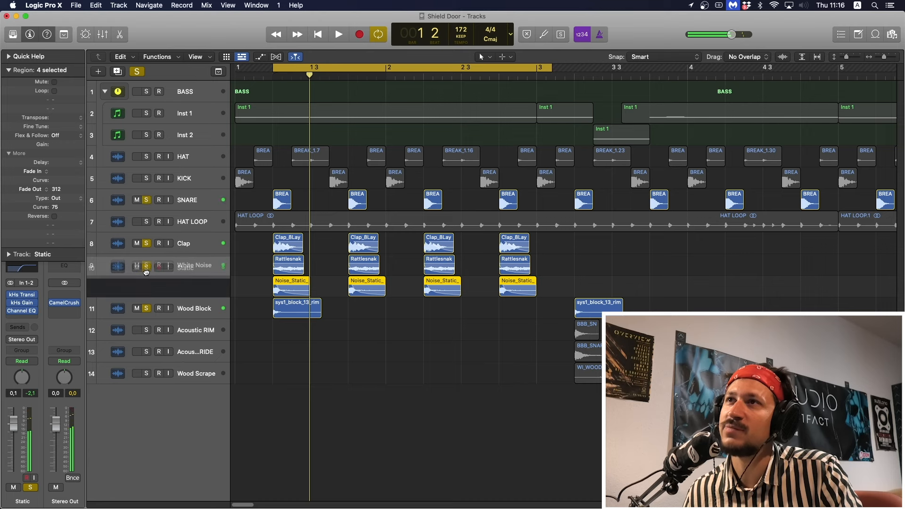
pyautogui.moveTo(146, 287); pyautogui.dragTo(142, 194)
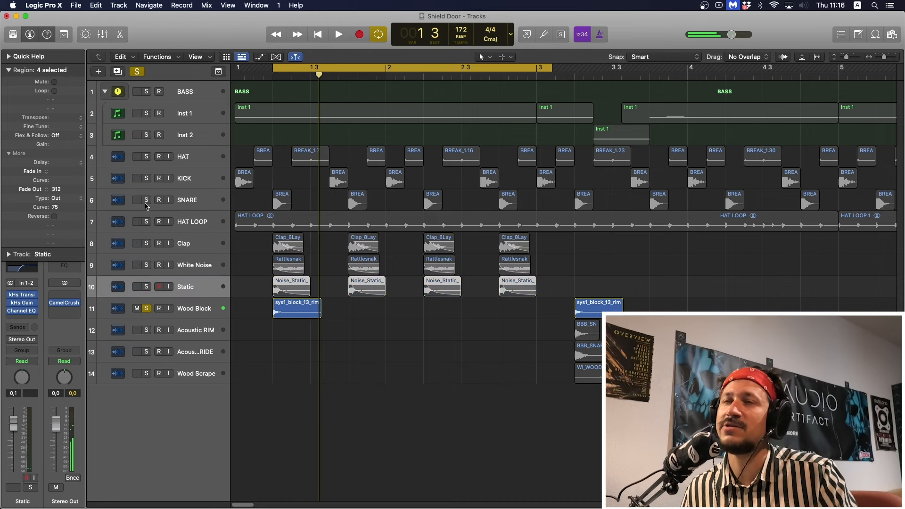
pyautogui.moveTo(147, 203); pyautogui.dragTo(146, 287)
pyautogui.press('space')
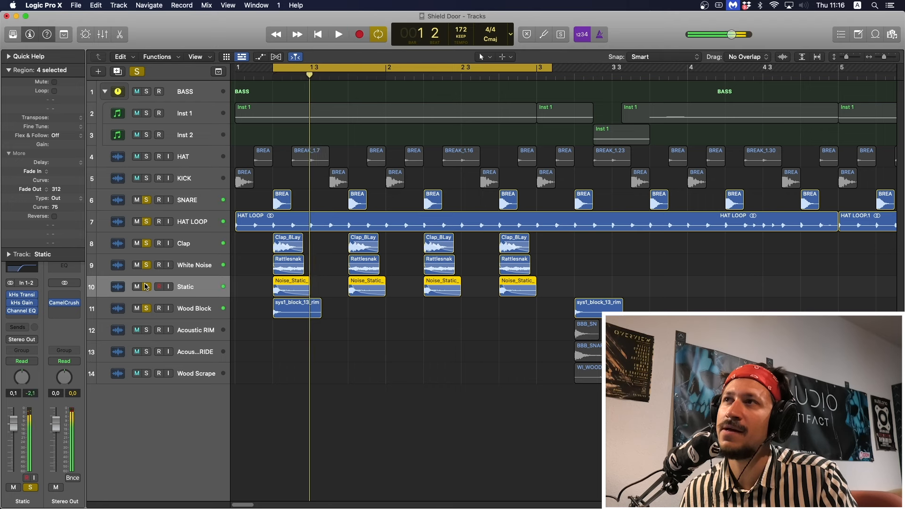
pyautogui.press('space')
# Move the HAT LOOP track above SNARE, and try the wood block region at positions after the first snare hit during playback
pyautogui.moveTo(300, 316); pyautogui.dragTo(315, 316)
pyautogui.moveTo(191, 222); pyautogui.dragTo(174, 210)
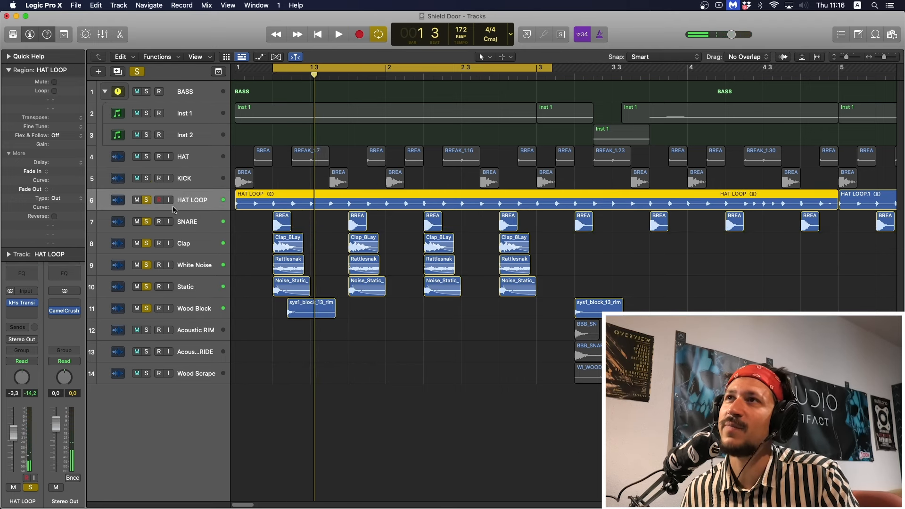
pyautogui.moveTo(316, 313); pyautogui.dragTo(331, 309)
pyautogui.press('space')
pyautogui.press('space')
pyautogui.press('space')
pyautogui.press('space')
# Set the cycle range from bar 1 to bar 3, turn off all solos and play the full arrangement
pyautogui.moveTo(237, 70); pyautogui.dragTo(536, 78)
pyautogui.moveTo(149, 308); pyautogui.dragTo(147, 199)
pyautogui.press('space')
pyautogui.moveTo(319, 331); pyautogui.dragTo(321, 315)
pyautogui.press('space')
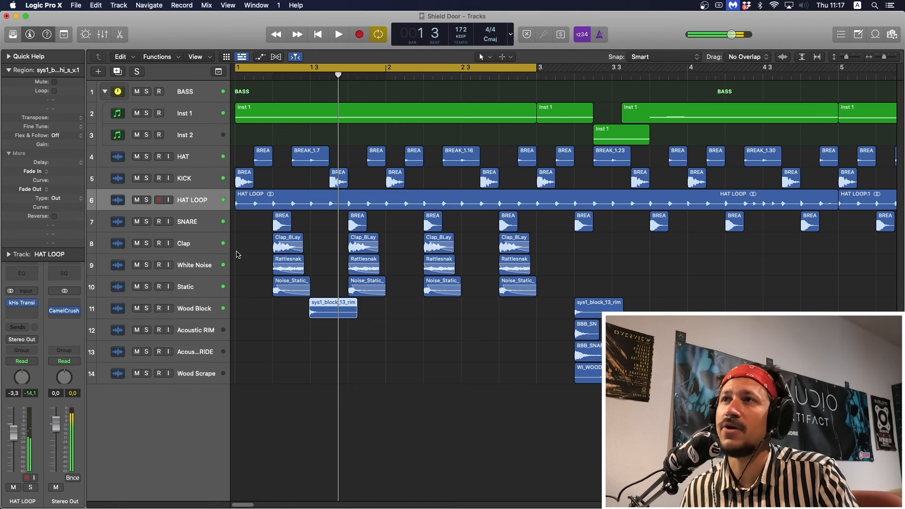
# Solo the tracks from HAT to Wood Block and move the wood block region back to the first snare hit
pyautogui.moveTo(147, 310); pyautogui.dragTo(147, 162)
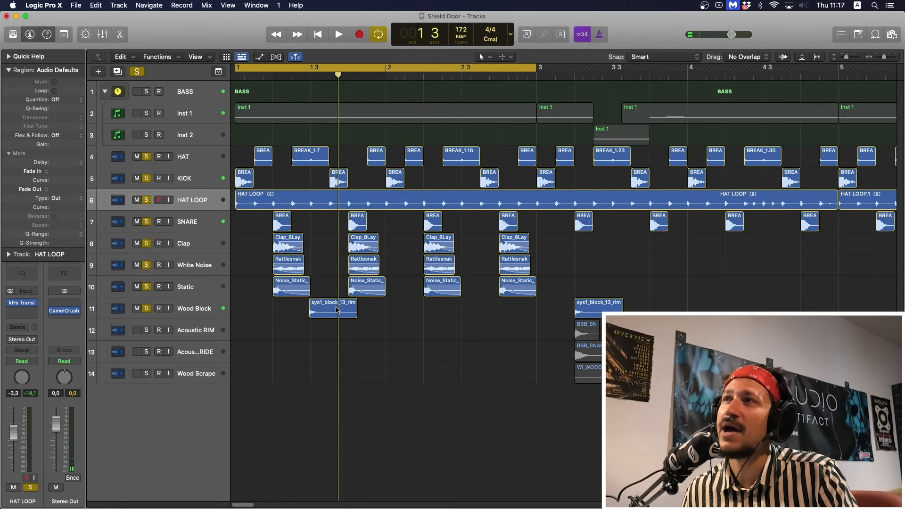
pyautogui.moveTo(336, 306); pyautogui.dragTo(304, 307)
pyautogui.press('super+Right')
pyautogui.press('space')
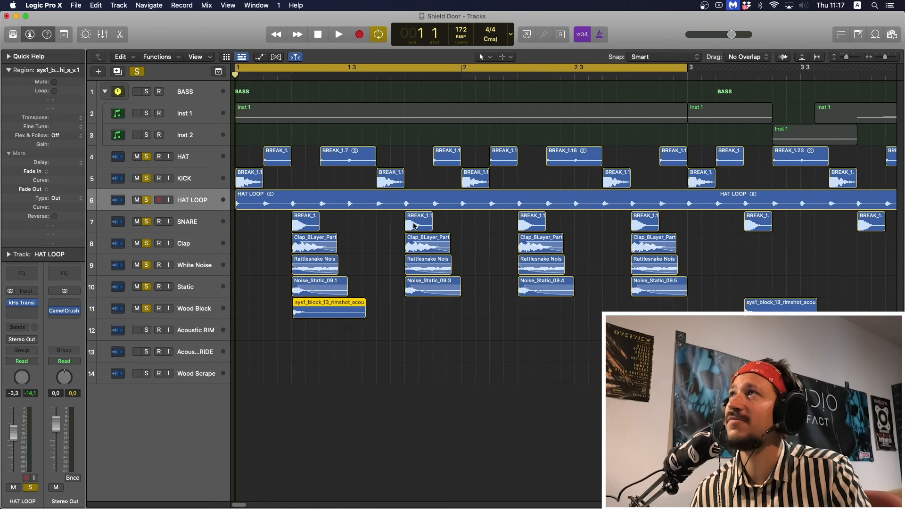
# Switch to snapping regions to absolute value and align the wood block region exactly with the start of the first snare hit
pyautogui.click(664, 58)
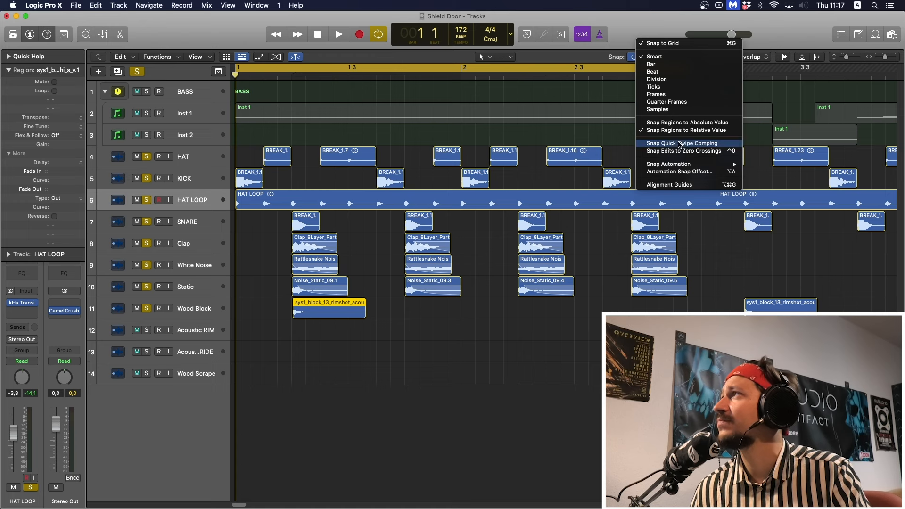
pyautogui.click(678, 124)
pyautogui.click(338, 342)
pyautogui.moveTo(334, 314); pyautogui.dragTo(331, 315)
# Set the cycle range from the first snare hit to just past bar 2, and leave only Wood Block soloed during playback
pyautogui.moveTo(291, 69); pyautogui.dragTo(510, 93)
pyautogui.click(195, 309)
pyautogui.press('space')
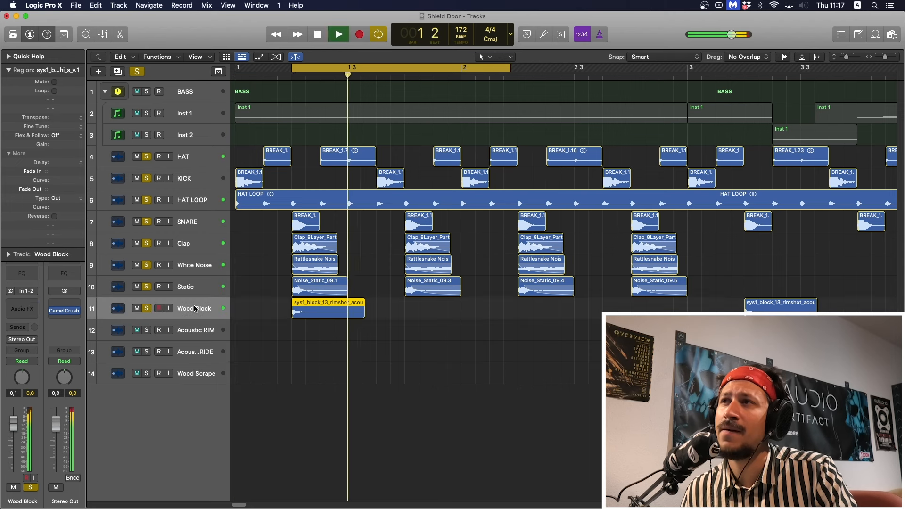
pyautogui.moveTo(146, 286); pyautogui.dragTo(146, 156)
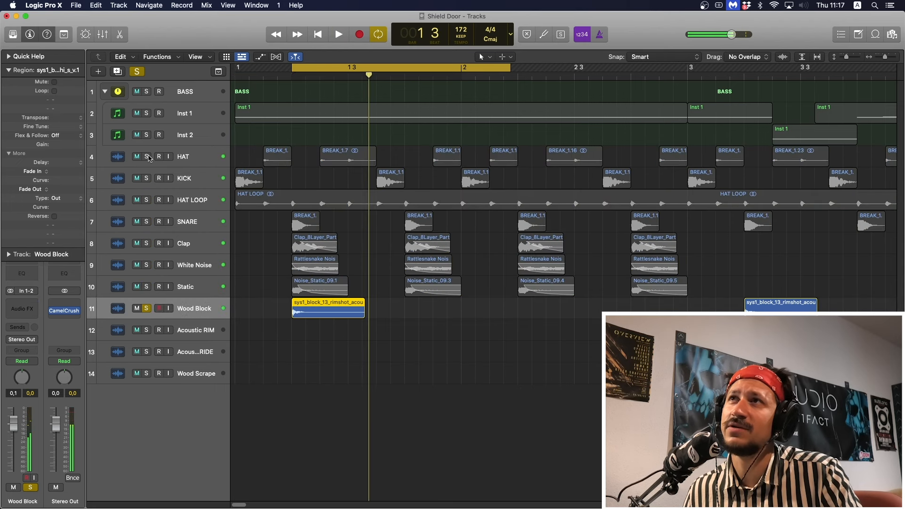
# Add a stereo kHs Transient Shaper to Wood Block and lower its attack while playing the loop
pyautogui.click(29, 304)
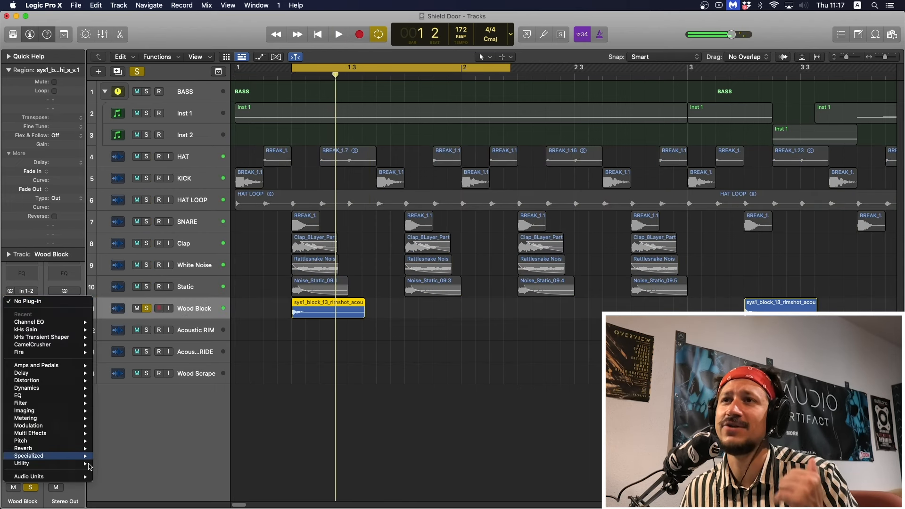
pyautogui.moveTo(83, 340)
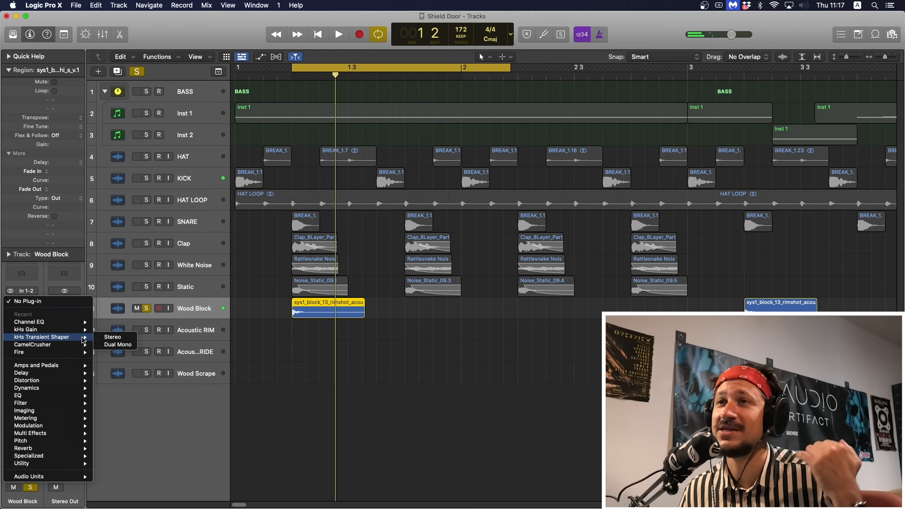
pyautogui.click(121, 336)
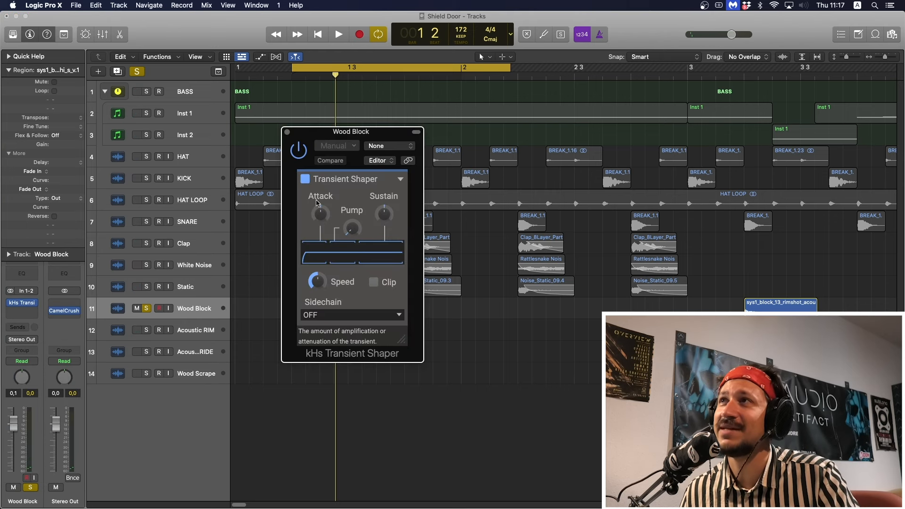
pyautogui.press('space')
pyautogui.press('space')
pyautogui.press('space')
pyautogui.press('space')
pyautogui.press('space')
pyautogui.press('space')
pyautogui.press('space')
pyautogui.press('space')
pyautogui.moveTo(321, 214); pyautogui.dragTo(321, 226)
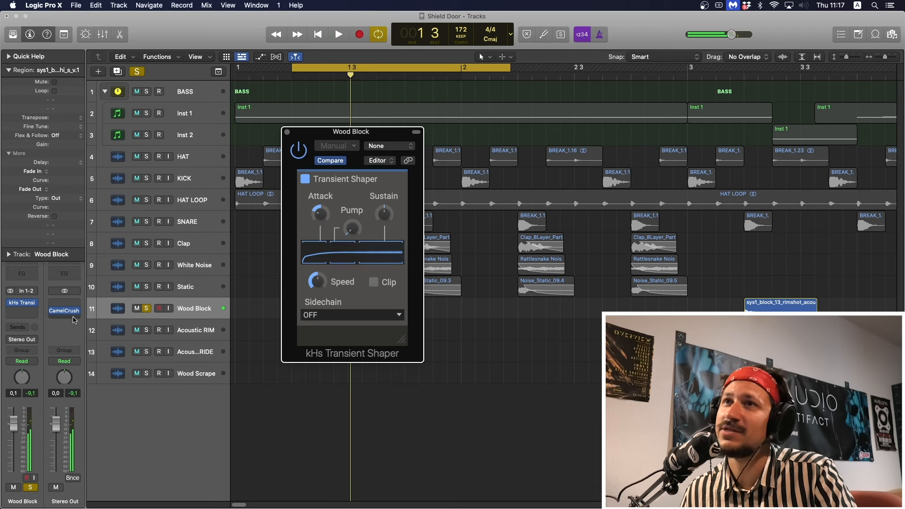
# Add a Channel EQ to Wood Block and set its low cut to 436 Hz at 12 dB/Oct during playback
pyautogui.click(30, 278)
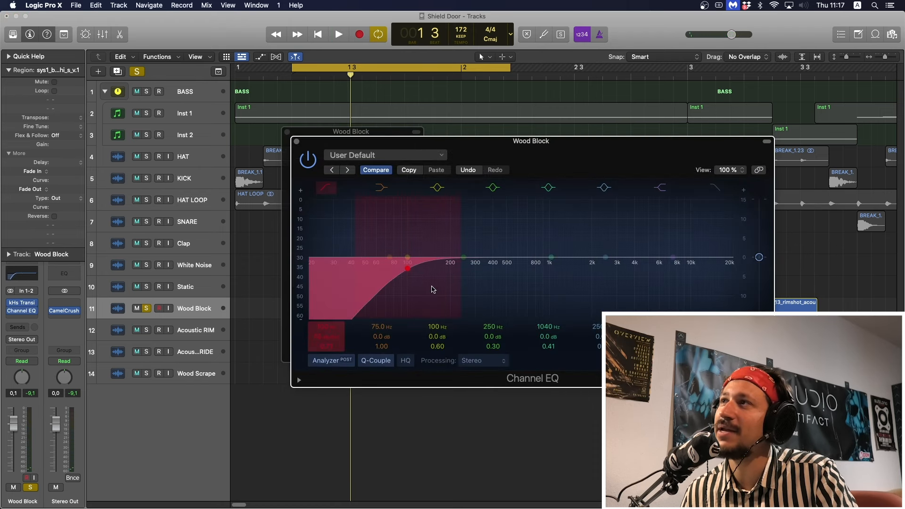
pyautogui.press('space')
pyautogui.press('space')
pyautogui.press('space')
pyautogui.press('space')
pyautogui.press('space')
pyautogui.press('space')
pyautogui.press('space')
pyautogui.press('space')
pyautogui.moveTo(416, 300); pyautogui.dragTo(504, 303)
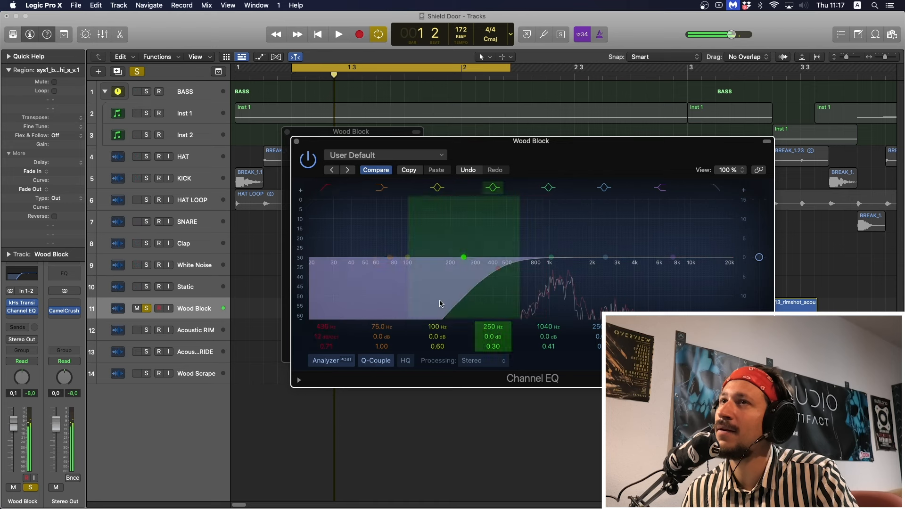
# Add a kHs Convolver after the EQ on Wood Block and load the Small Control Room impulse response from Spaces Real
pyautogui.click(21, 319)
pyautogui.moveTo(63, 492)
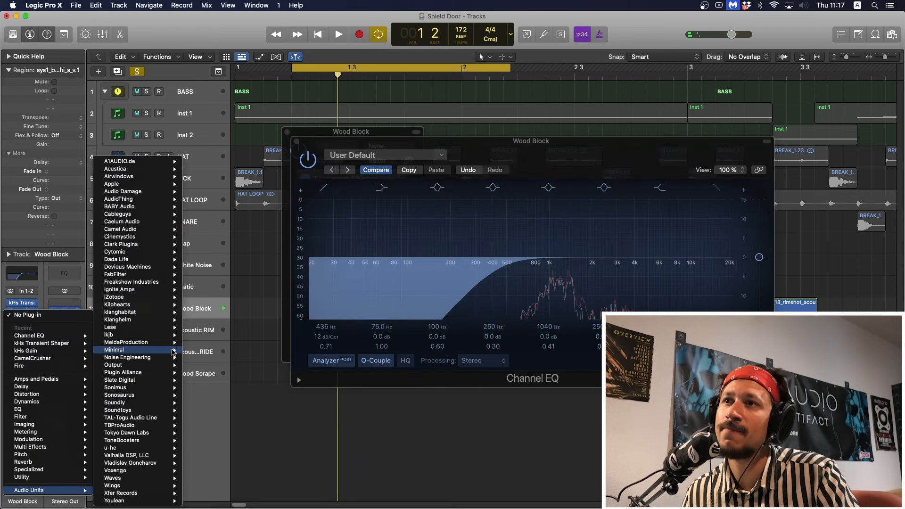
pyautogui.moveTo(172, 304)
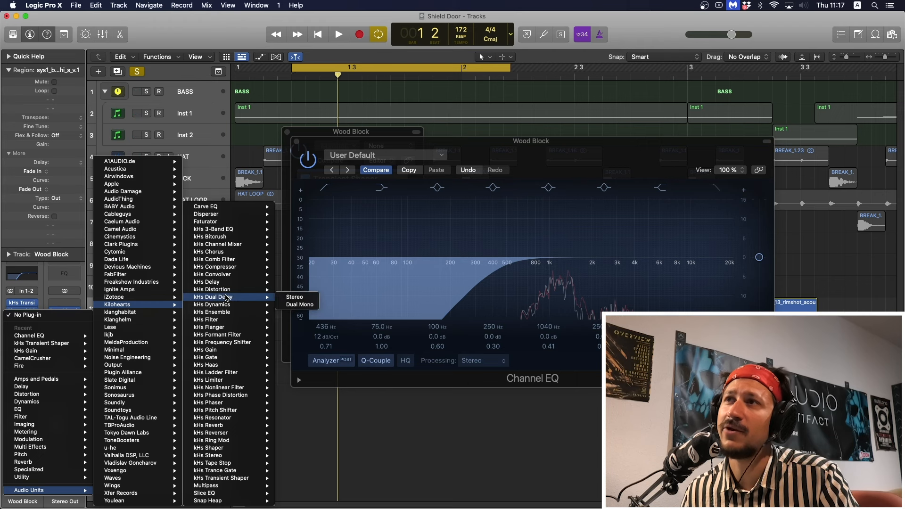
pyautogui.moveTo(232, 275)
pyautogui.click(303, 276)
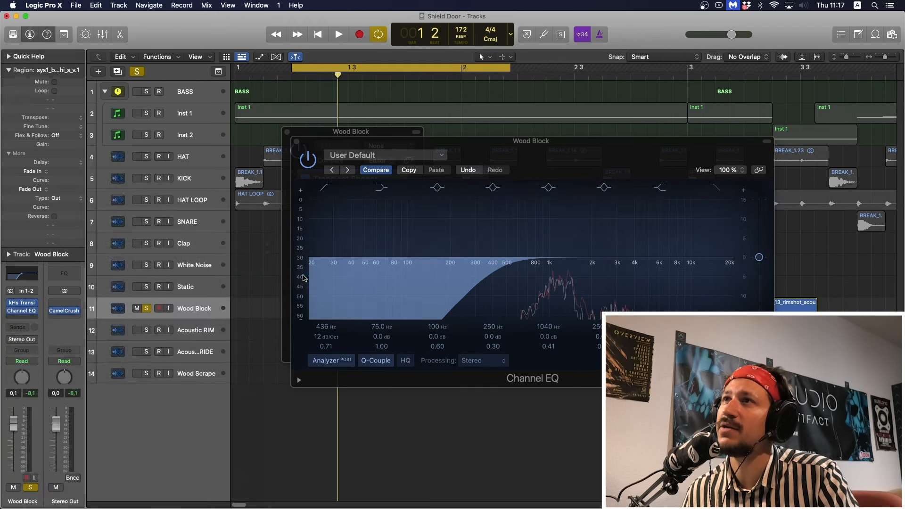
pyautogui.click(341, 279)
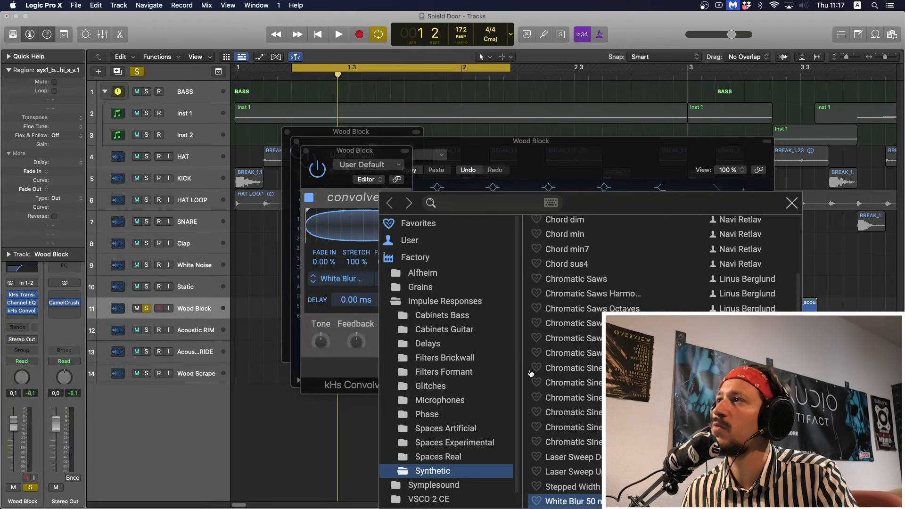
pyautogui.click(484, 456)
pyautogui.scroll(-5, 565, 370)
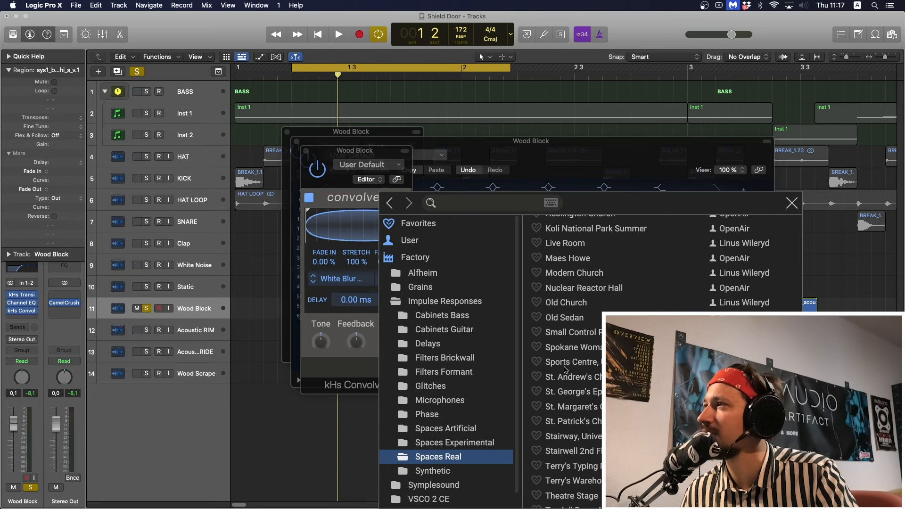
pyautogui.click(581, 333)
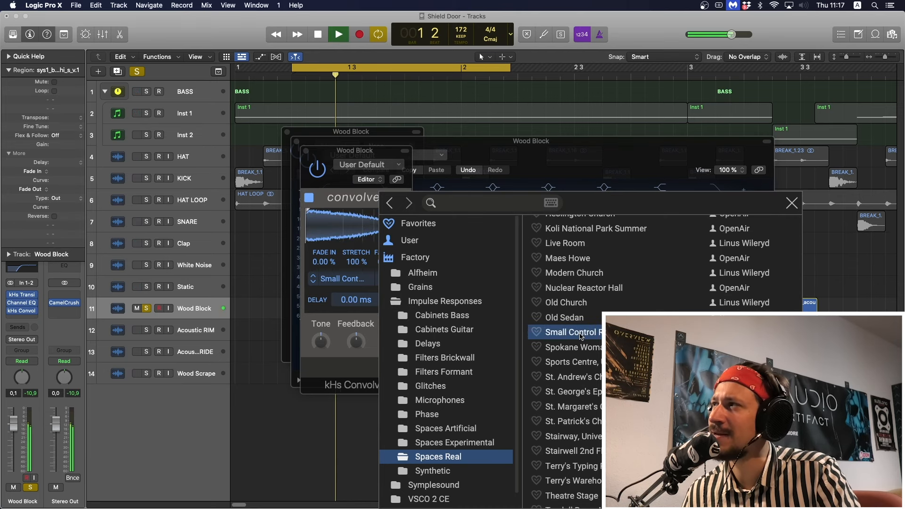
# Audition Eerie Loading Dock and another Spaces Real impulse response during playback, and reload Small Control Room
pyautogui.scroll(5, 581, 325)
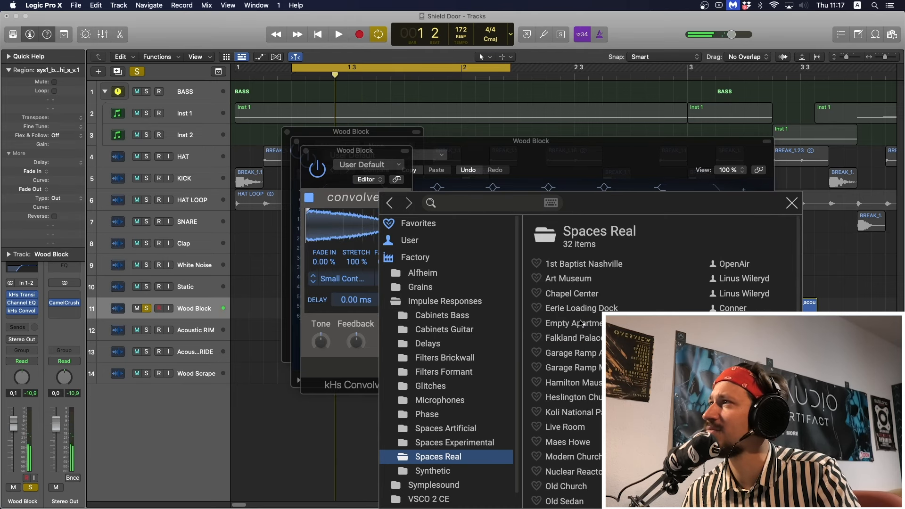
pyautogui.click(582, 309)
pyautogui.press('space')
pyautogui.click(582, 338)
pyautogui.press('space')
pyautogui.press('space')
pyautogui.scroll(-5, 582, 325)
pyautogui.click(583, 294)
pyautogui.press('space')
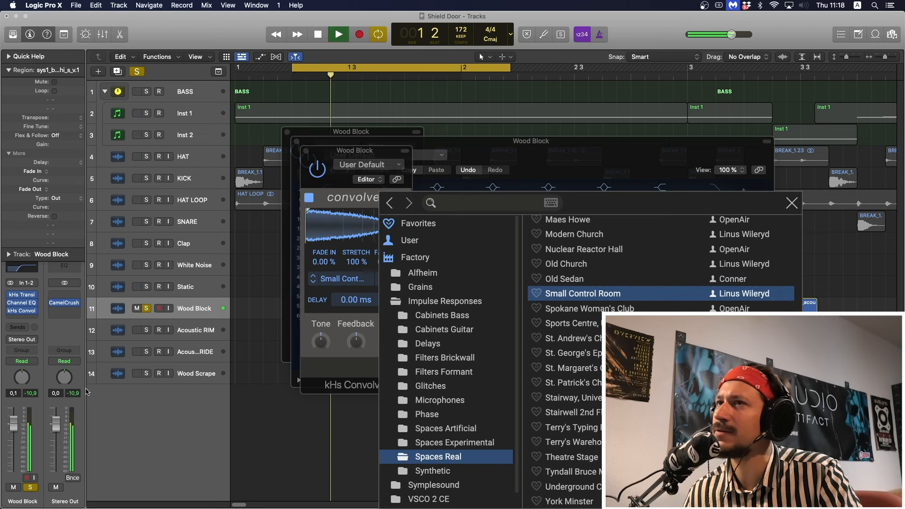
pyautogui.press('space')
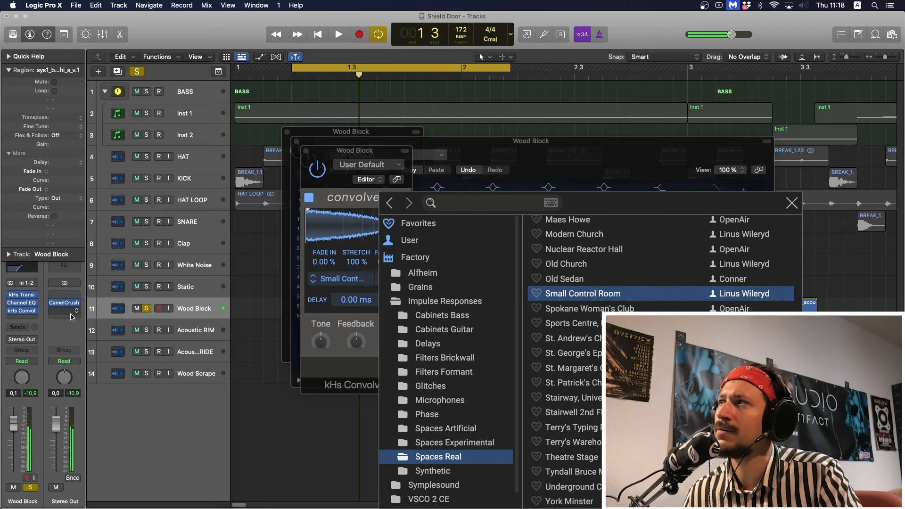
# Add a kHs Dual Delay after the convolver on Wood Block and set its delay time to 47.5 ms during playback
pyautogui.click(21, 321)
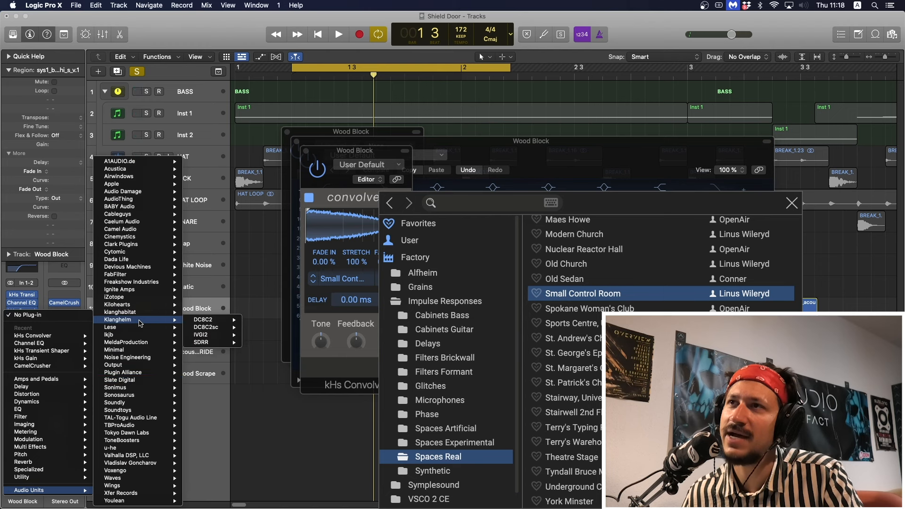
pyautogui.moveTo(146, 304)
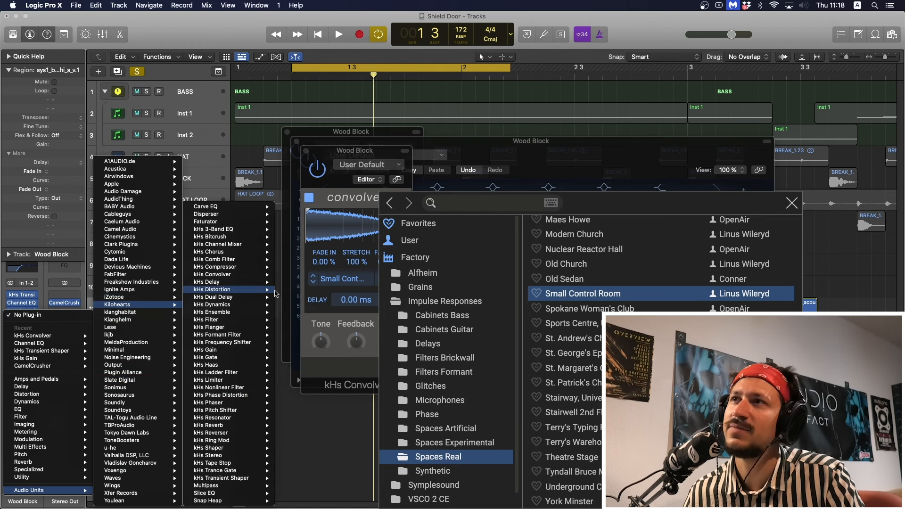
pyautogui.click(212, 296)
pyautogui.press('space')
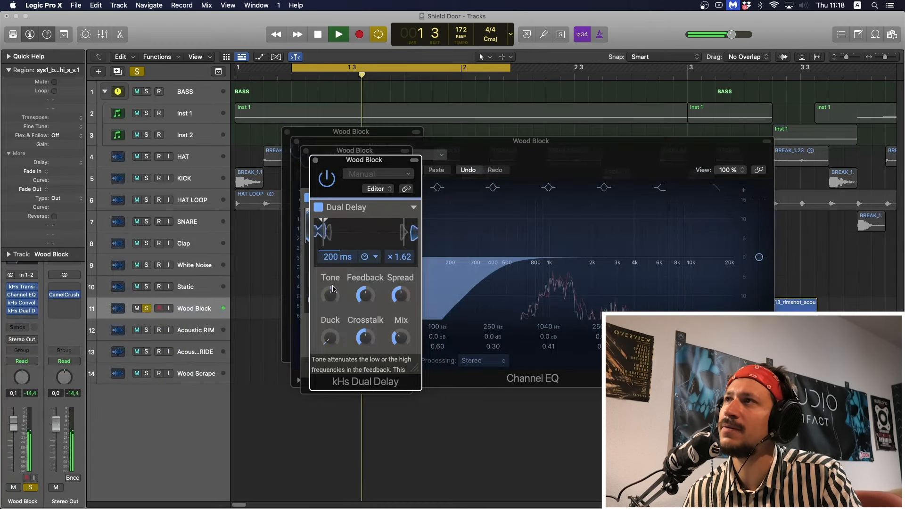
pyautogui.moveTo(338, 256); pyautogui.dragTo(337, 311)
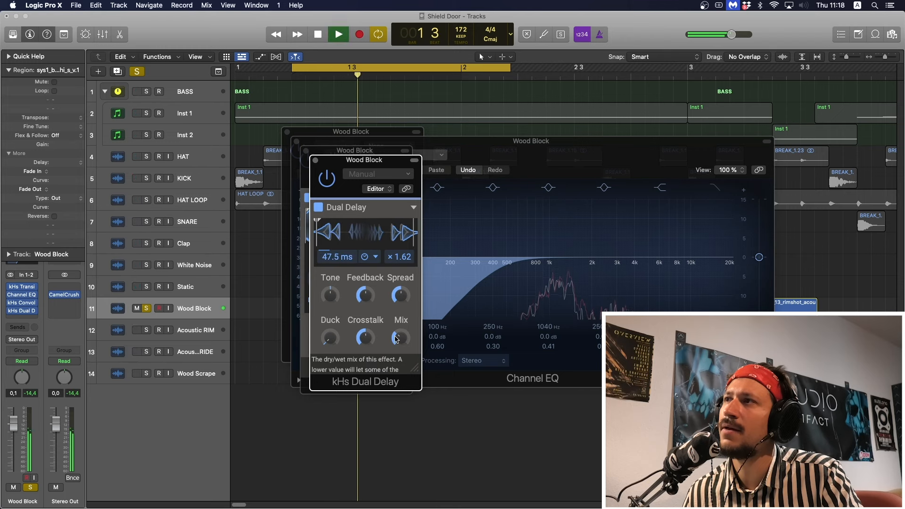
# Lower the Dual Delay's mix and solo SNARE, Clap, White Noise and Static together with Wood Block for playback
pyautogui.moveTo(396, 340); pyautogui.dragTo(396, 349)
pyautogui.press('space')
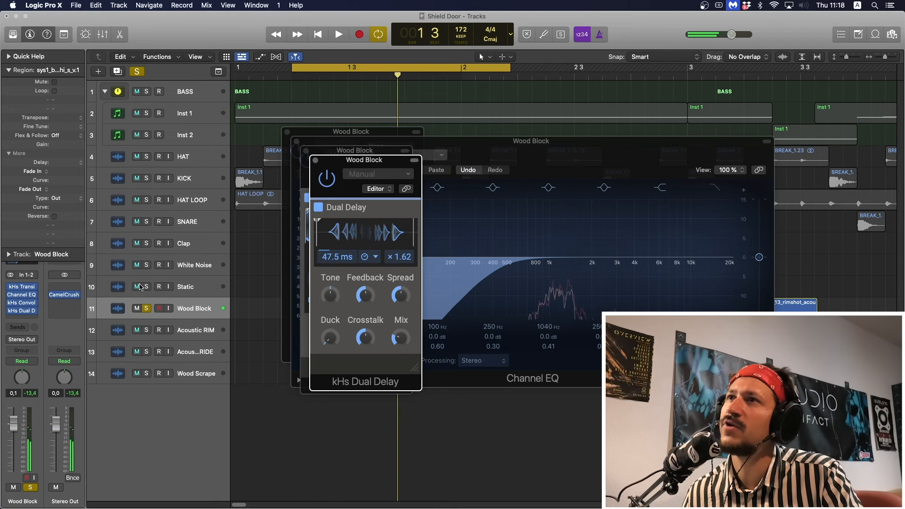
pyautogui.click(146, 222)
pyautogui.press('space')
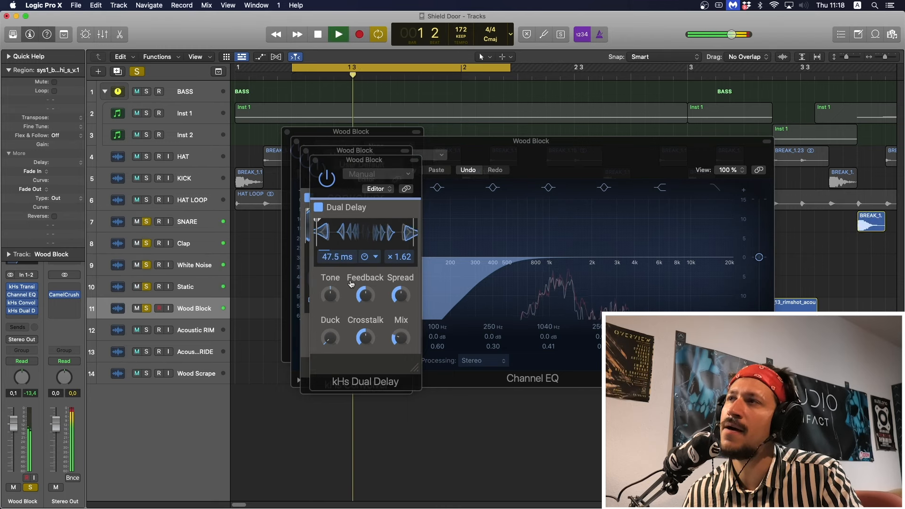
# Set the Dual Delay's feedback to 46% and delay time to 46.5 ms, and reduce its mix further during playback
pyautogui.moveTo(365, 296); pyautogui.dragTo(365, 297)
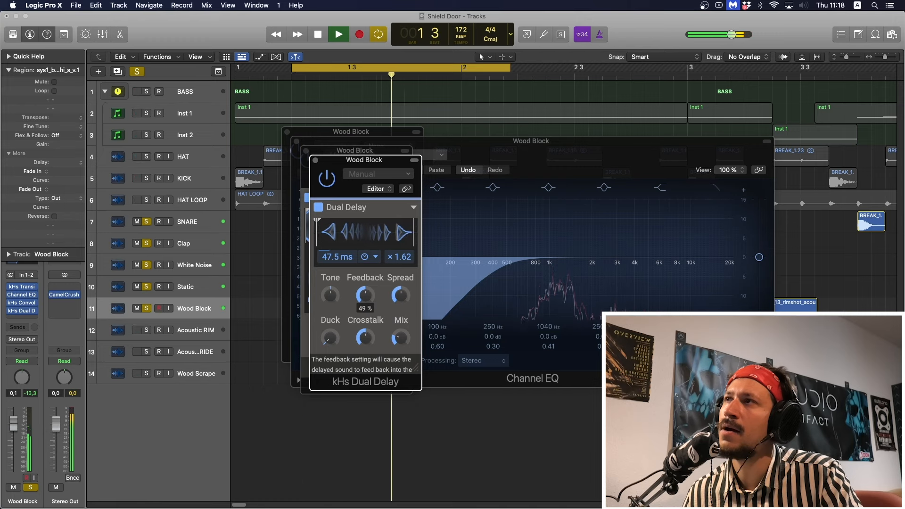
pyautogui.press('space')
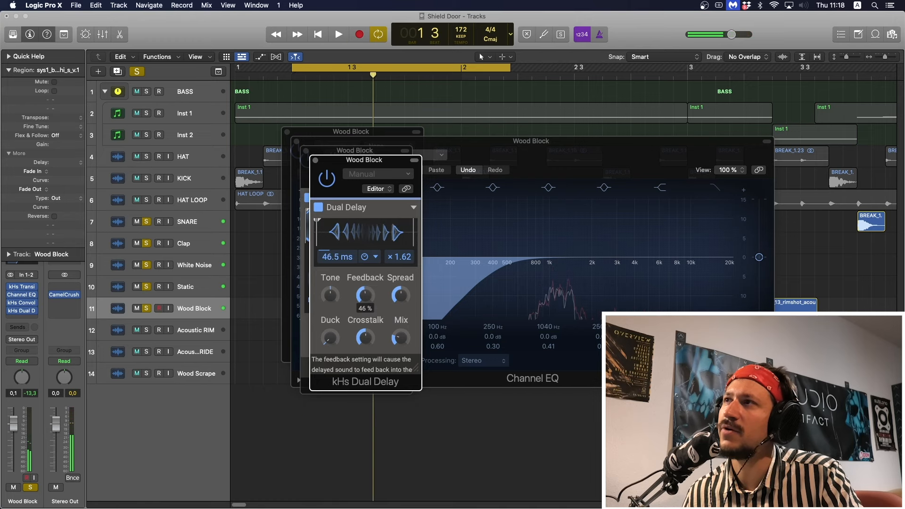
pyautogui.press('space')
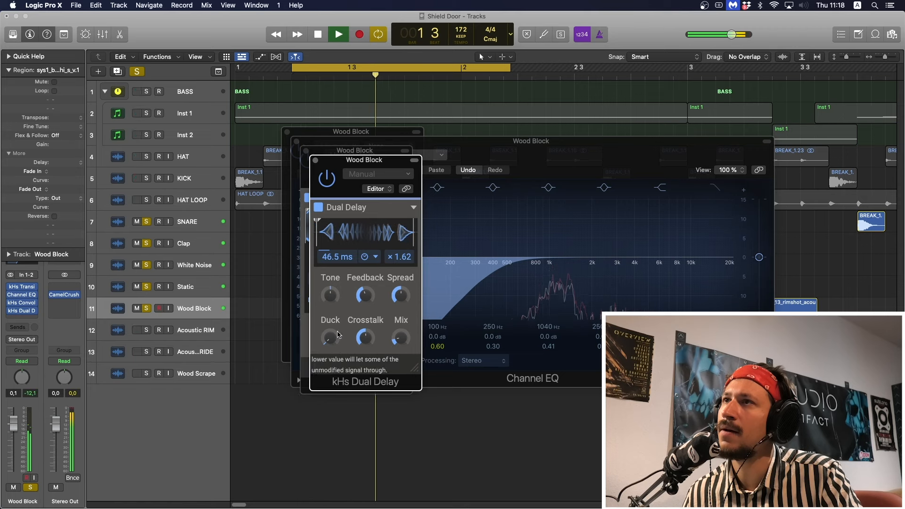
pyautogui.press('space')
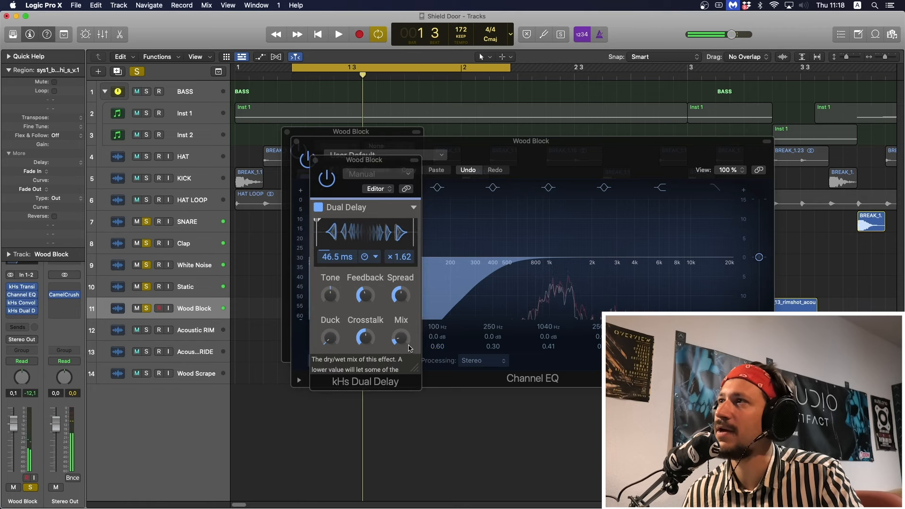
# Play the soloed snare layers repeatedly to judge how the delayed Wood Block blends in
pyautogui.click(10, 304)
pyautogui.press('space')
pyautogui.press('space')
pyautogui.press('space')
pyautogui.press('space')
pyautogui.press('space')
pyautogui.press('space')
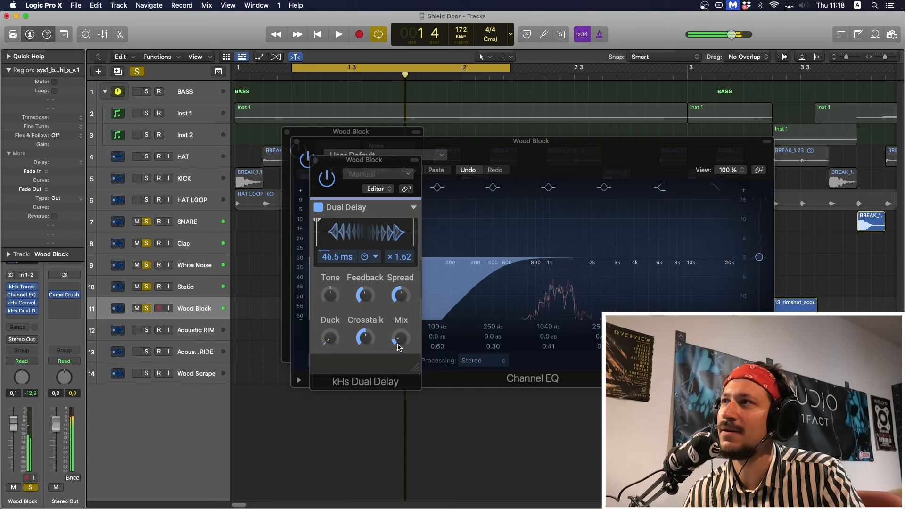
pyautogui.press('space')
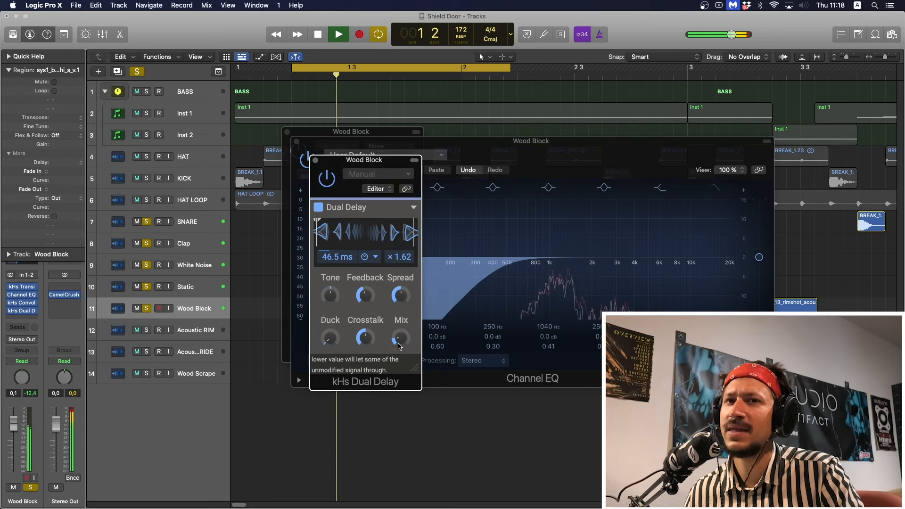
pyautogui.press('space')
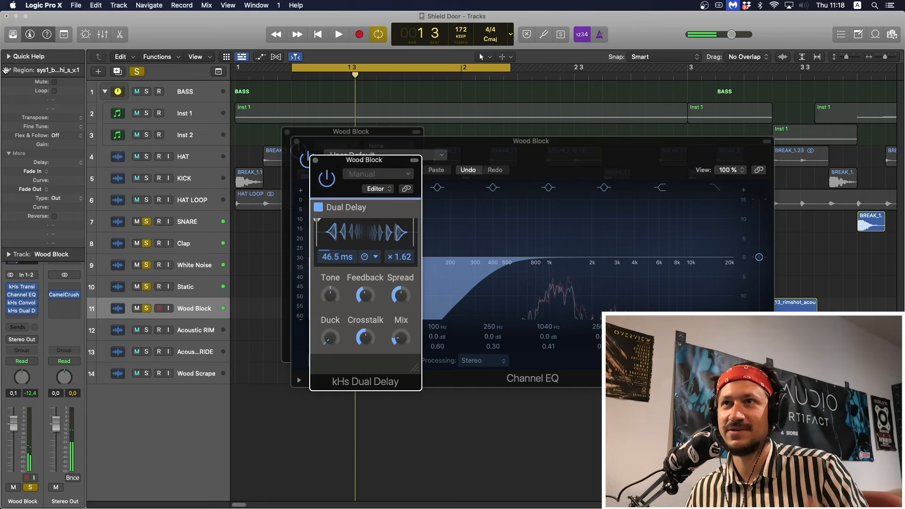
# Collapse the region inspector and close the open Wood Block plug-in windows
pyautogui.click(5, 69)
pyautogui.click(6, 70)
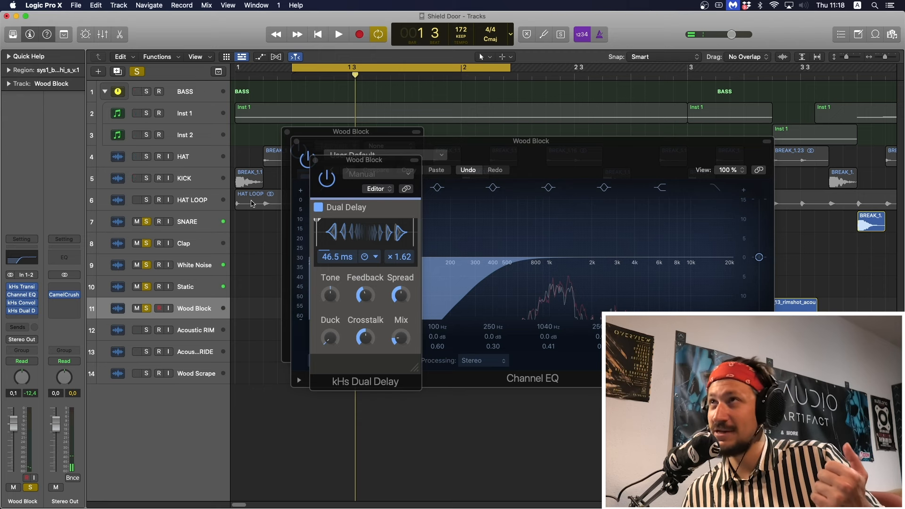
pyautogui.click(315, 161)
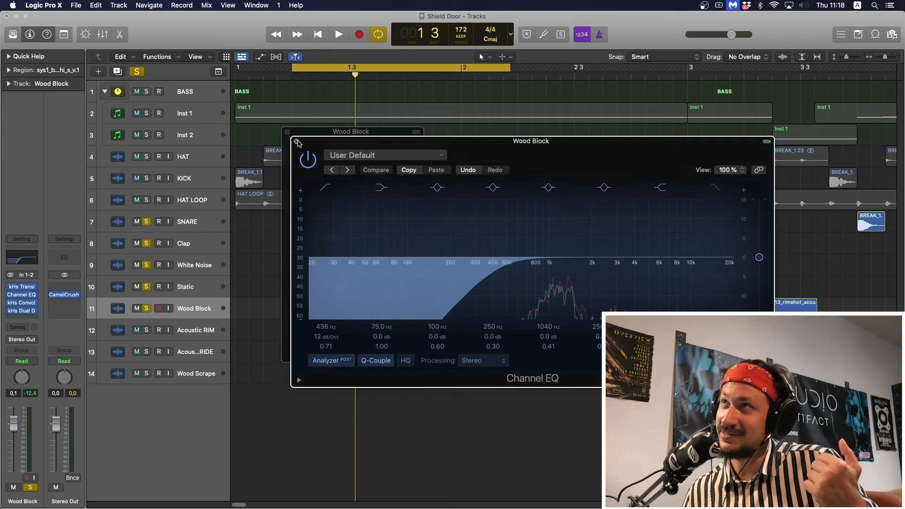
pyautogui.click(296, 141)
pyautogui.click(287, 132)
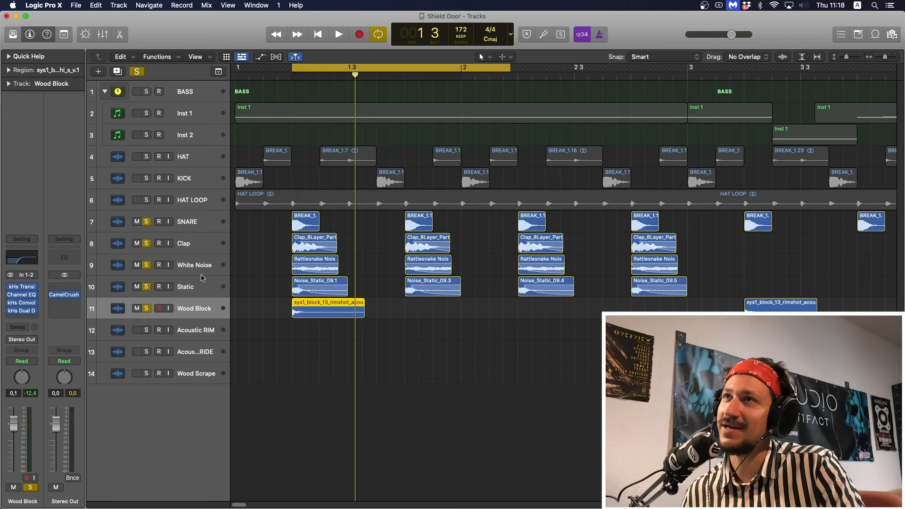
# Trim the first Wood Block region's end to match the Static region above and give it a fade-out
pyautogui.press('space')
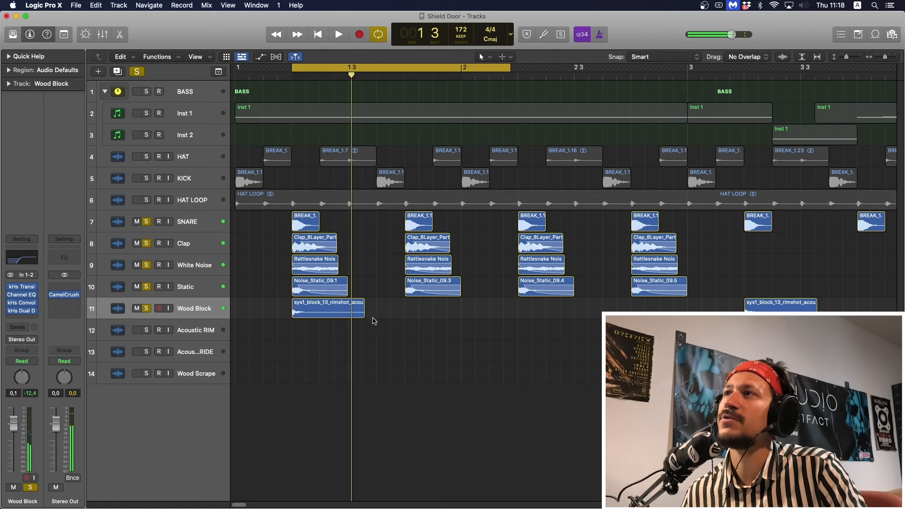
pyautogui.moveTo(362, 312); pyautogui.dragTo(348, 313)
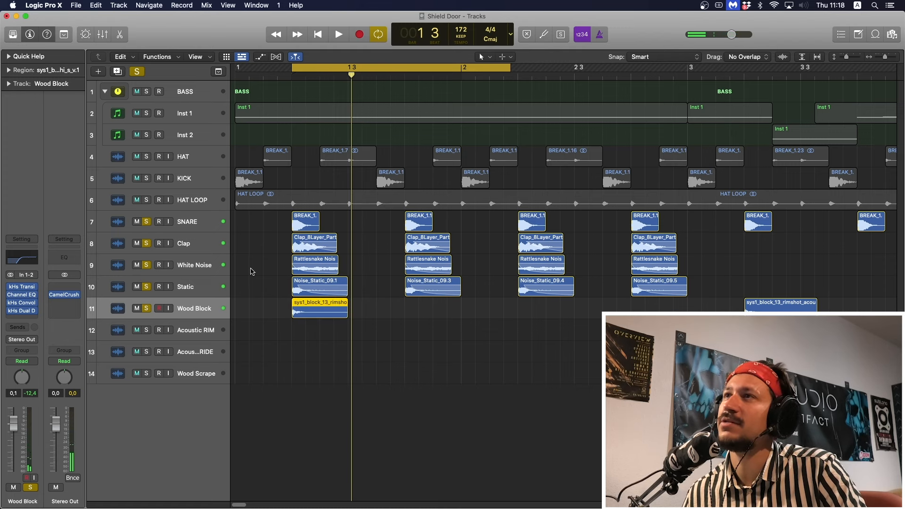
pyautogui.click(9, 69)
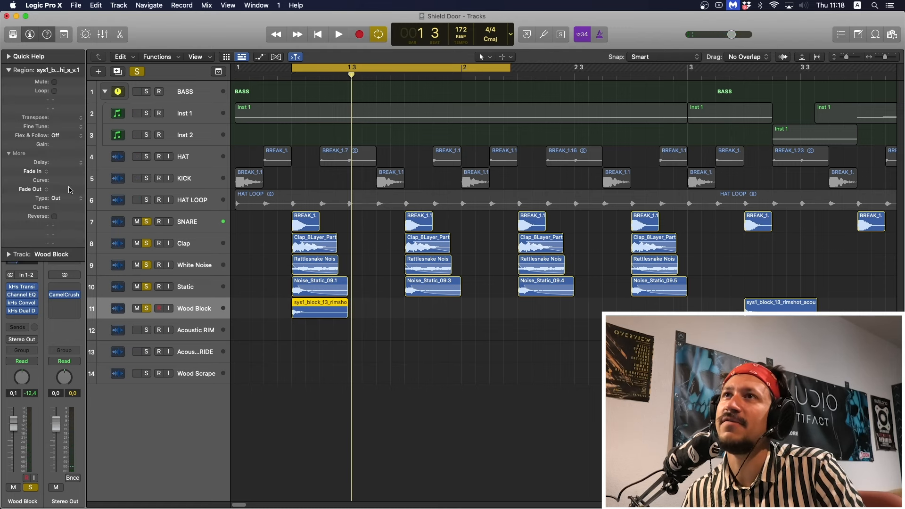
pyautogui.click(9, 153)
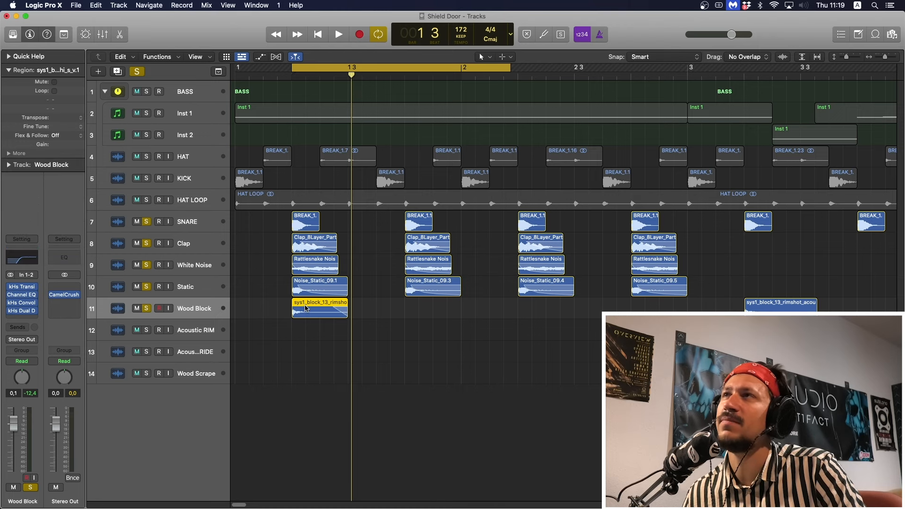
pyautogui.press('space')
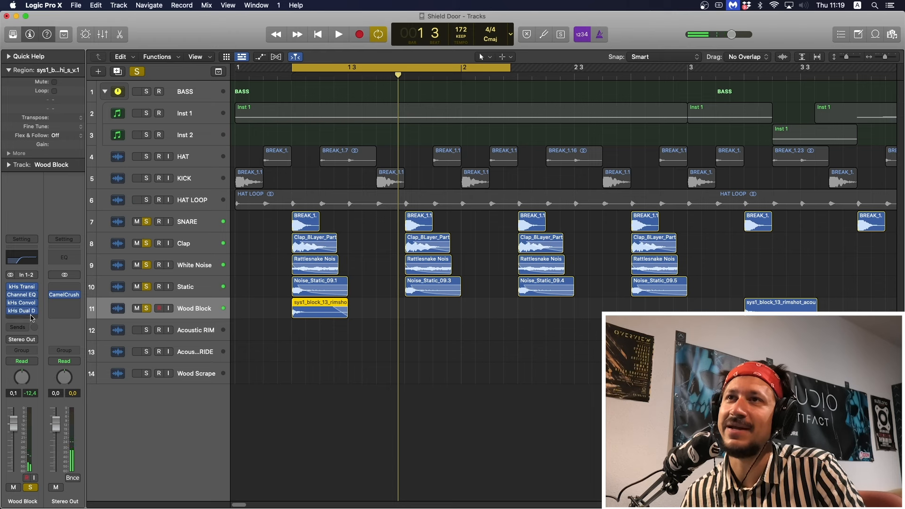
# Add a kHs Transient Shaper after the Dual Delay on Wood Block and reduce its sustain to about -29%
pyautogui.click(32, 317)
pyautogui.moveTo(67, 357)
pyautogui.click(113, 359)
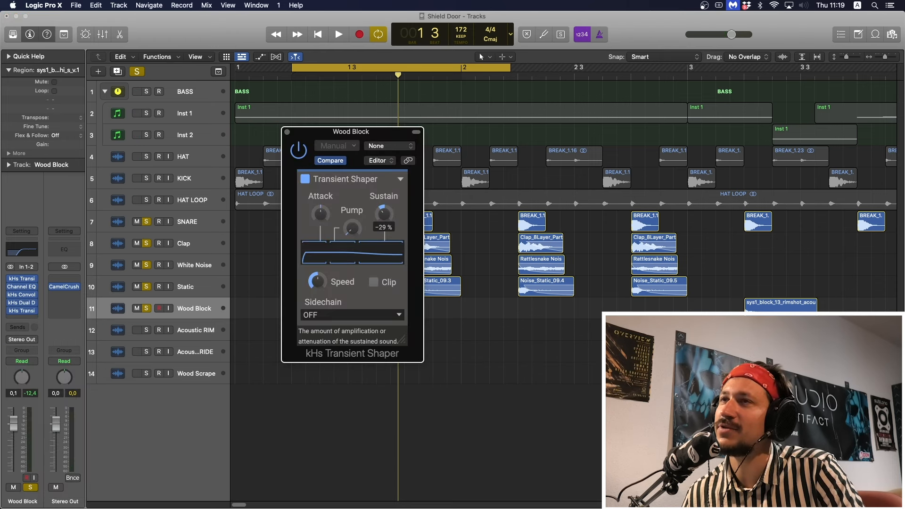
pyautogui.press('space')
pyautogui.moveTo(384, 213)
pyautogui.mouseDown()
pyautogui.moveTo(384, 227)
pyautogui.moveTo(383, 214)
pyautogui.mouseUp()
# Audition the layered snare, close the Transient Shaper and lower Wood Block's volume to -0.7 dB during playback
pyautogui.press('space')
pyautogui.press('space')
pyautogui.press('space')
pyautogui.press('space')
pyautogui.press('space')
pyautogui.press('space')
pyautogui.press('space')
pyautogui.press('space')
pyautogui.press('space')
pyautogui.press('space')
pyautogui.press('space')
pyautogui.click(287, 132)
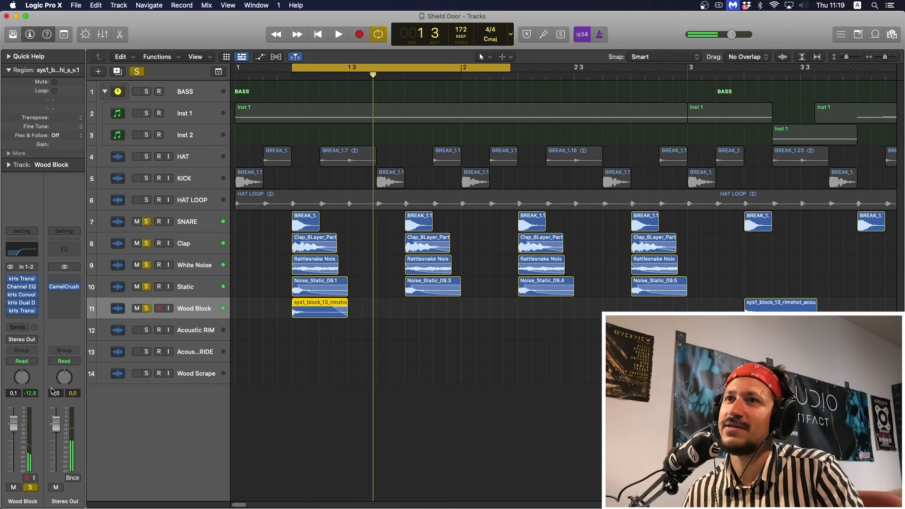
pyautogui.press('space')
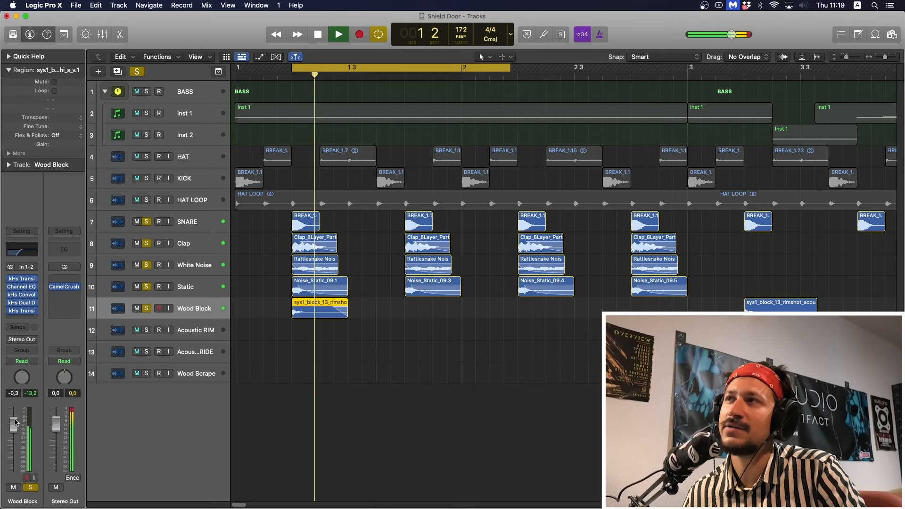
pyautogui.press('space')
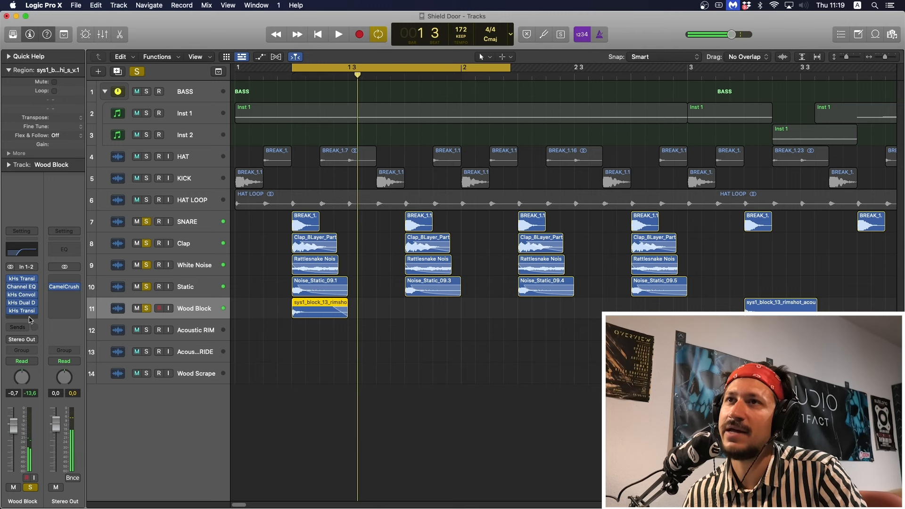
# Add a second Channel EQ at the end of Wood Block's chain with a 530 Hz low cut at 48 dB/Oct and Q 0.27
pyautogui.click(29, 317)
pyautogui.click(66, 359)
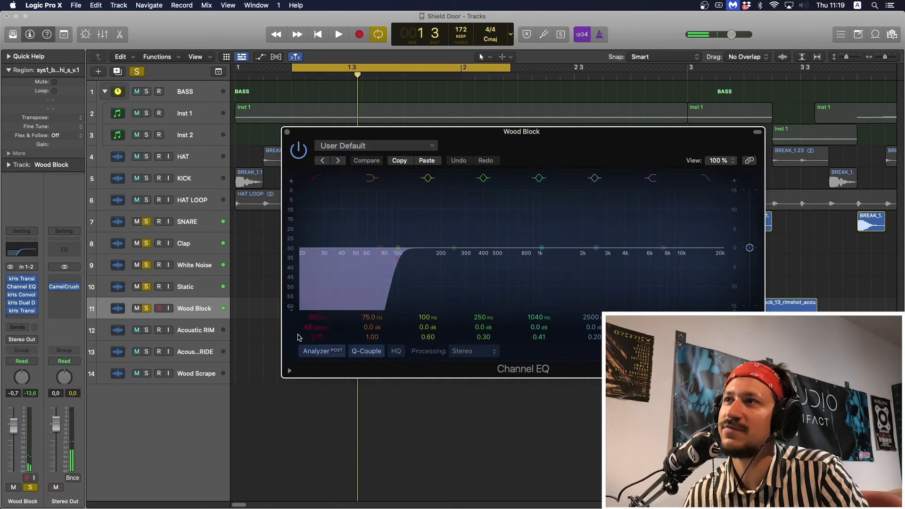
pyautogui.moveTo(319, 327); pyautogui.dragTo(319, 340)
pyautogui.press('space')
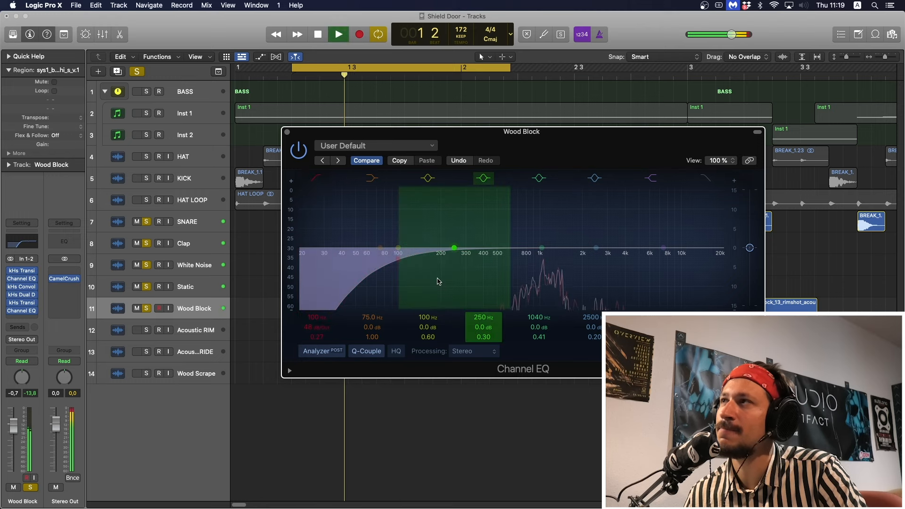
pyautogui.moveTo(398, 297); pyautogui.dragTo(496, 300)
pyautogui.press('space')
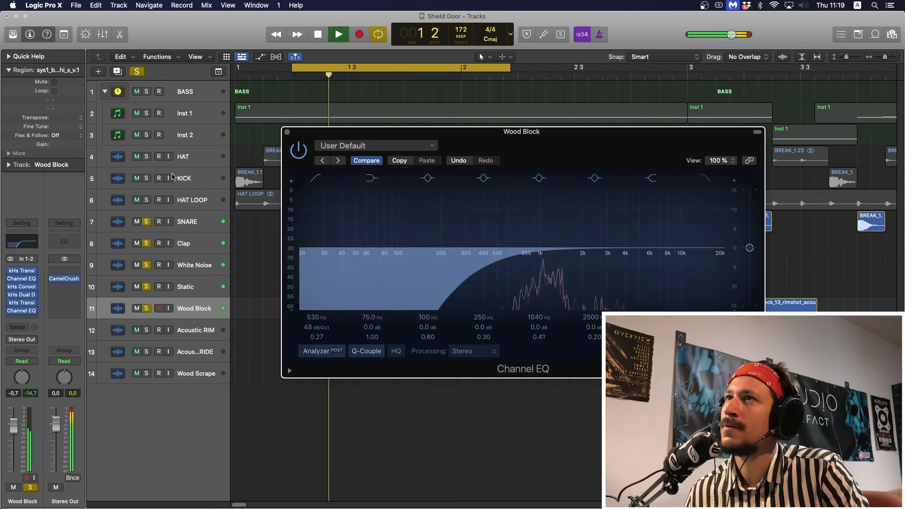
# Solo the bass, HAT, KICK and HAT LOOP tracks as well, close the EQ and set the cycle range to bars 1 through 3
pyautogui.moveTo(148, 200); pyautogui.dragTo(146, 91)
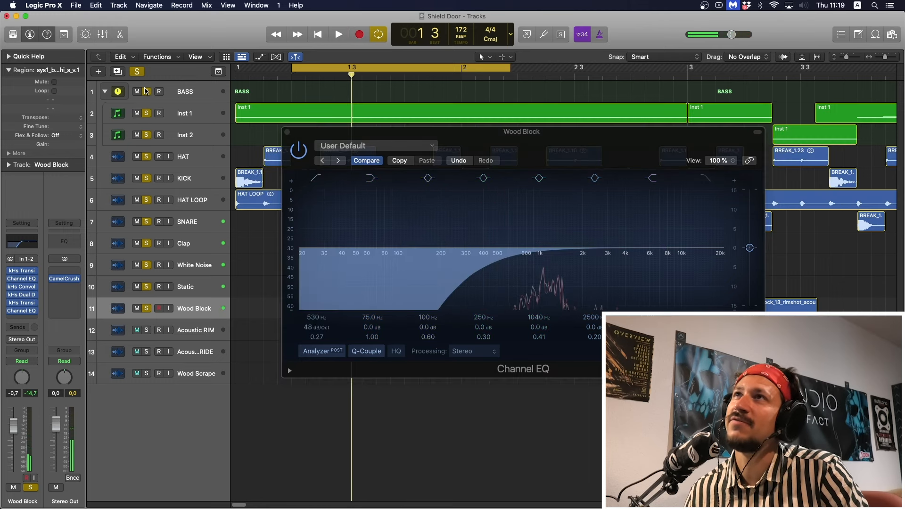
pyautogui.click(288, 133)
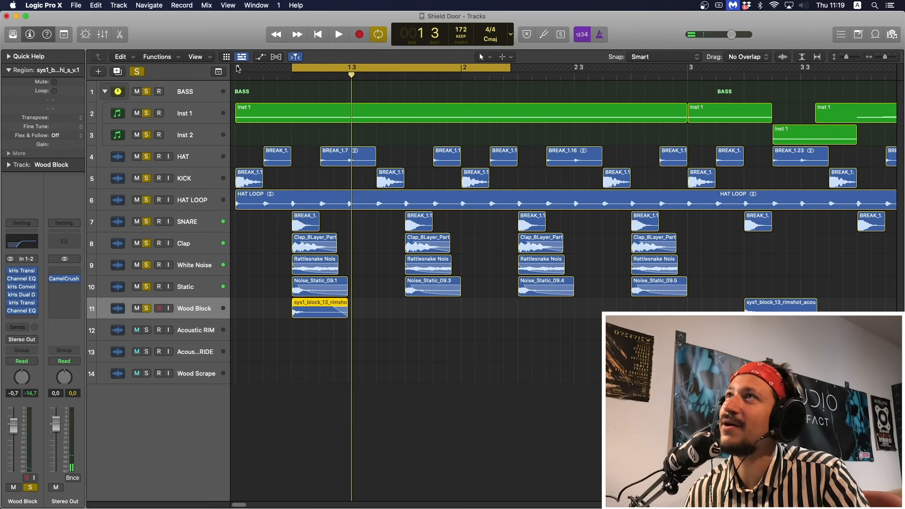
pyautogui.moveTo(238, 69); pyautogui.dragTo(687, 69)
# Copy the trimmed Wood Block region onto the next three snare hits up to bar 3
pyautogui.moveTo(401, 394); pyautogui.dragTo(324, 303)
pyautogui.moveTo(326, 307); pyautogui.dragTo(440, 307)
pyautogui.moveTo(434, 340); pyautogui.dragTo(539, 307)
# Raise Wood Block's volume to -0.4 dB while the full loop plays, and mute BASS
pyautogui.press('space')
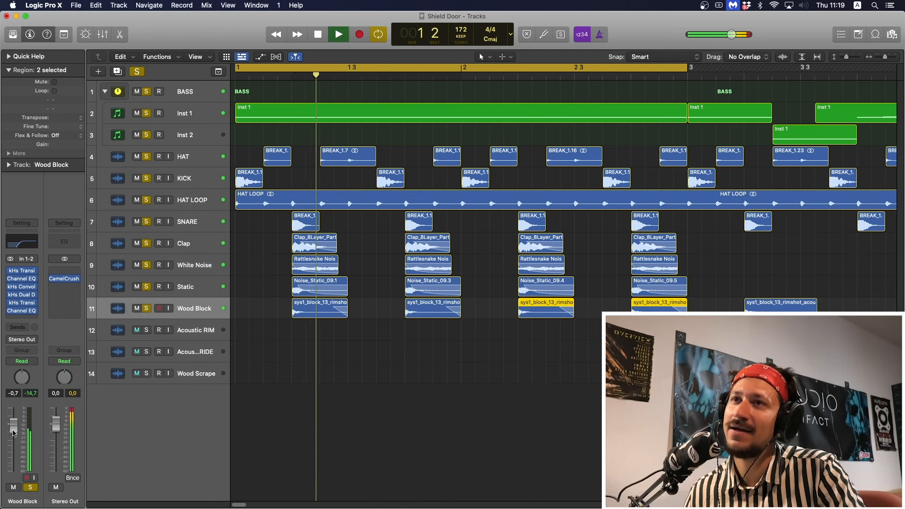
pyautogui.moveTo(13, 433); pyautogui.dragTo(13, 432)
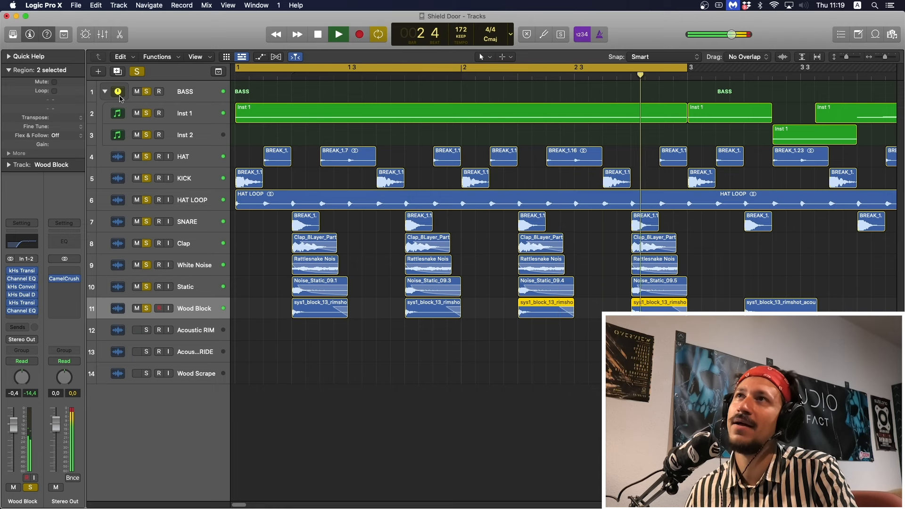
pyautogui.click(137, 92)
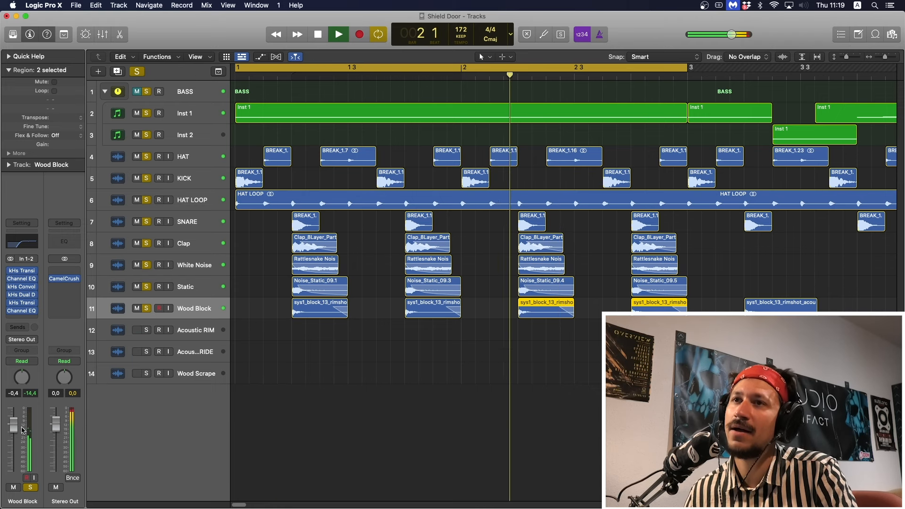
# Go through the Static, White Noise, Clap and SNARE channels during playback to check their levels
pyautogui.press('Up')
pyautogui.press('Up')
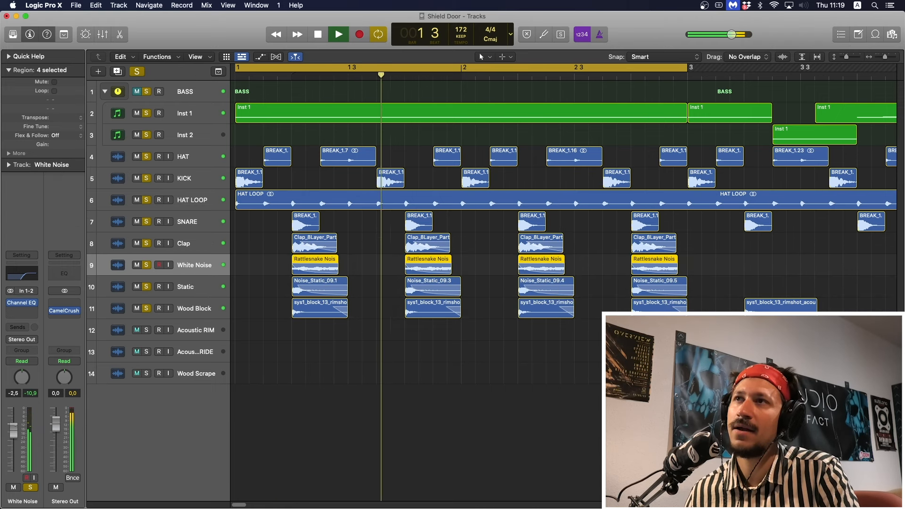
pyautogui.press('Up')
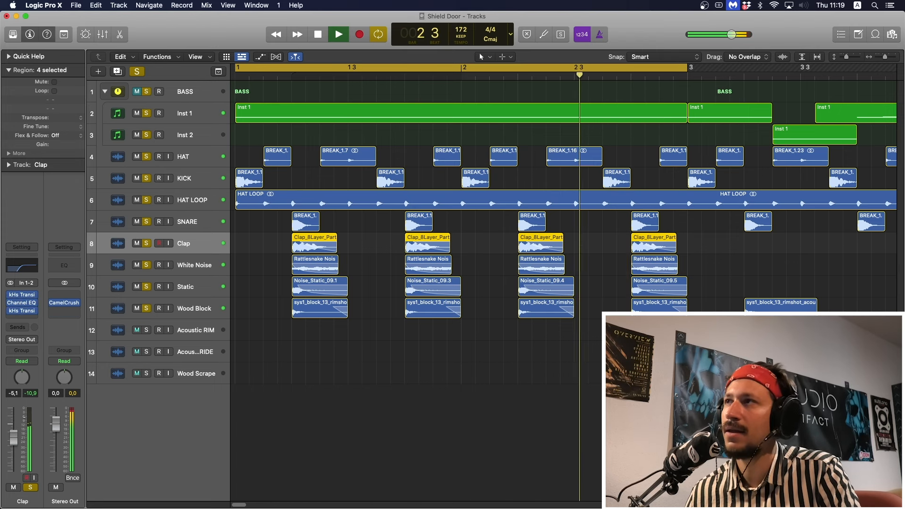
pyautogui.press('Up')
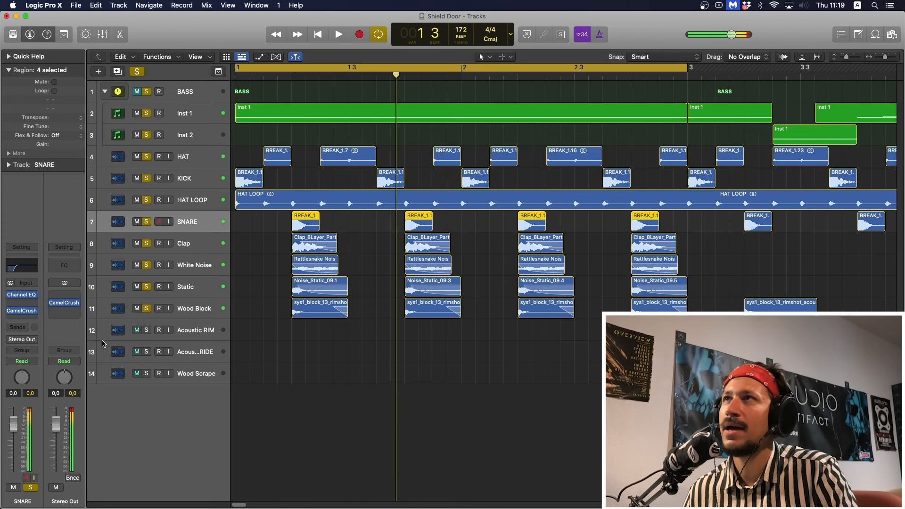
# Delete the leftover Wood Block region located just after bar 3
pyautogui.click(198, 119)
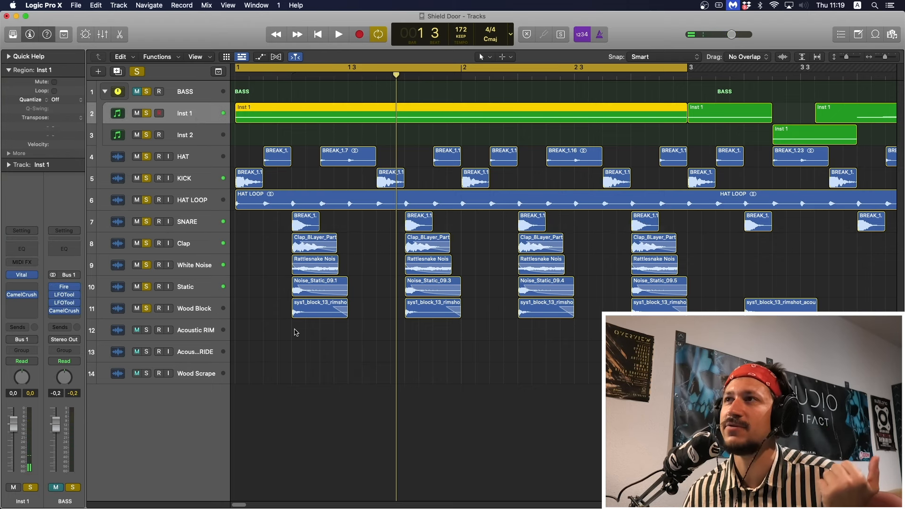
pyautogui.click(238, 256)
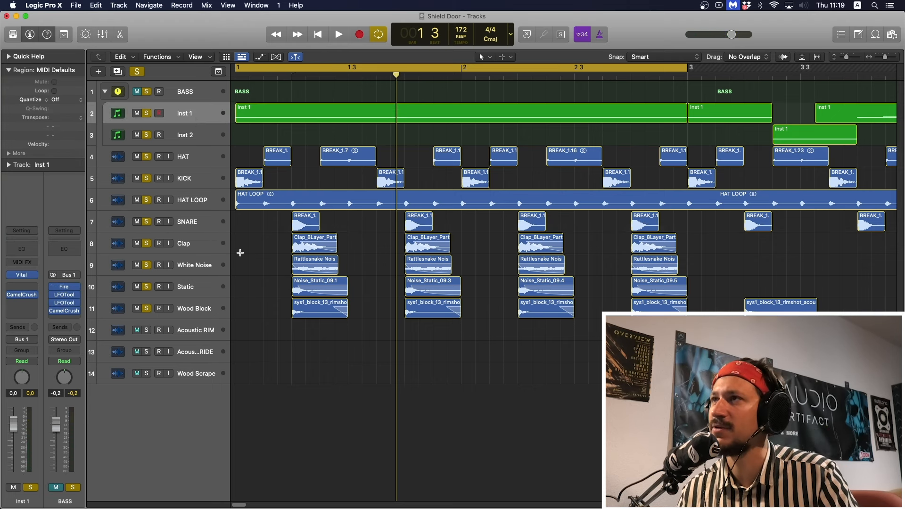
pyautogui.press('z')
pyautogui.click(421, 306)
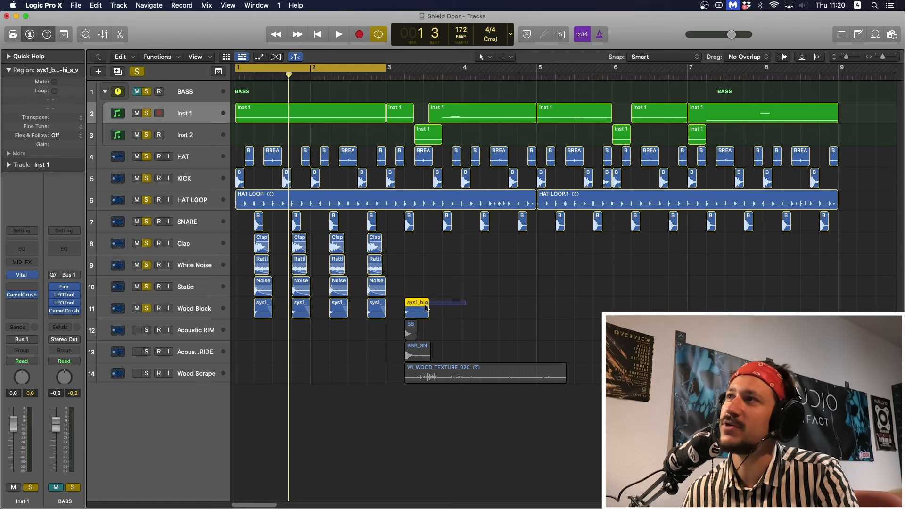
pyautogui.press('Delete')
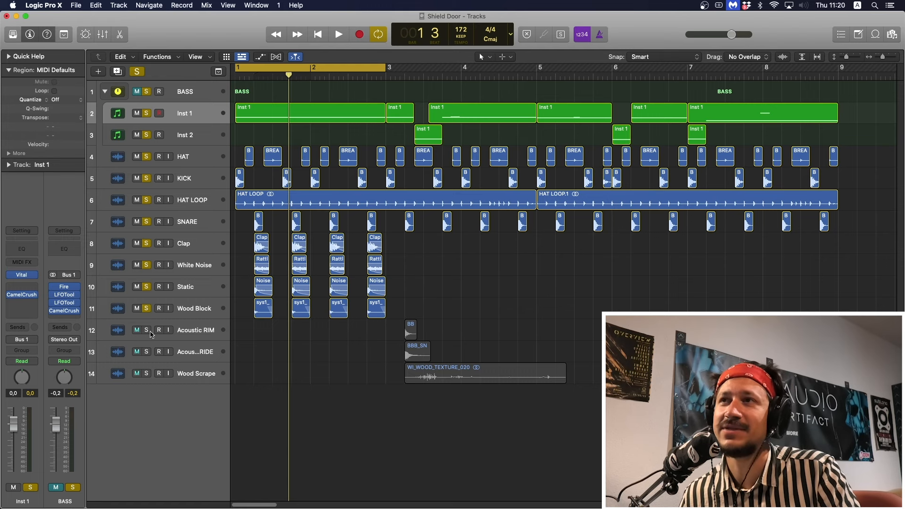
# Copy the Acoustic RIM region onto the first snare hit, solo only that track and listen to it
pyautogui.moveTo(408, 329); pyautogui.dragTo(257, 330)
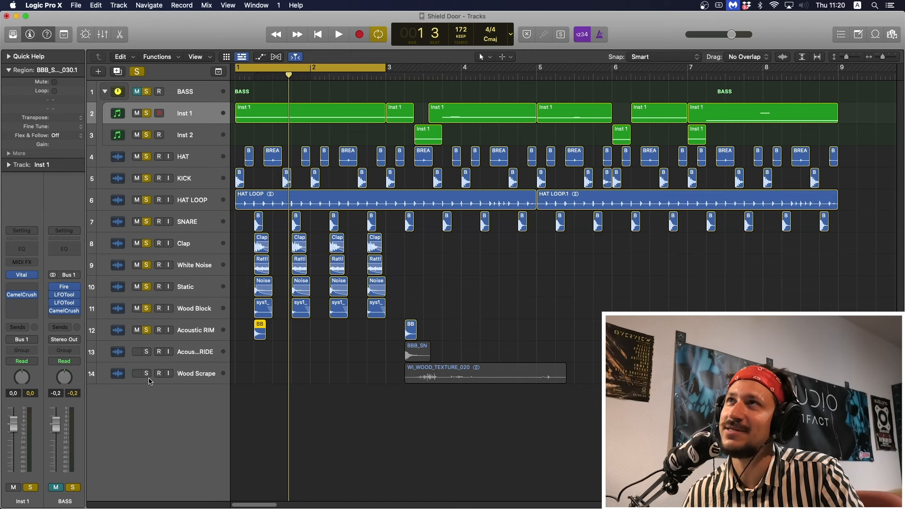
pyautogui.moveTo(145, 308); pyautogui.dragTo(146, 92)
pyautogui.press('space')
pyautogui.press('space')
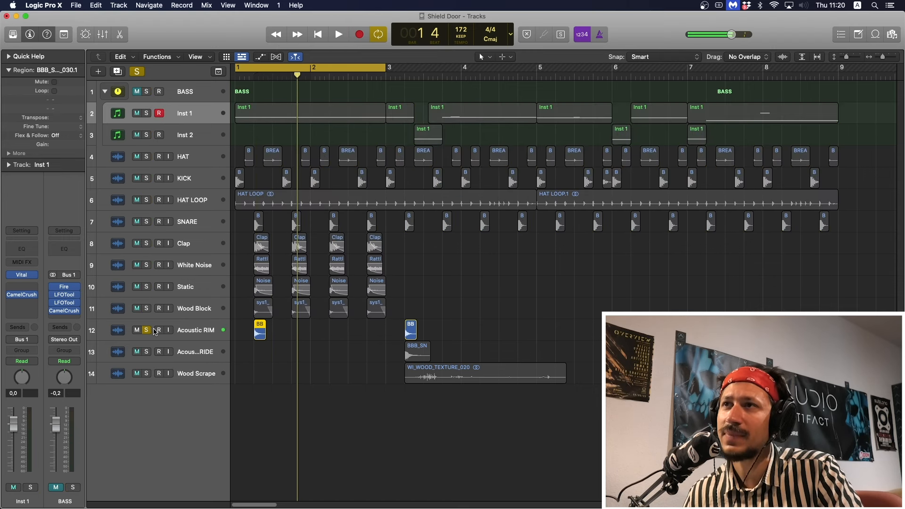
# Add a kHs Transient Shaper to the Acoustic RIM track and set its attack to about -9.9%
pyautogui.press('space')
pyautogui.click(108, 328)
pyautogui.click(22, 310)
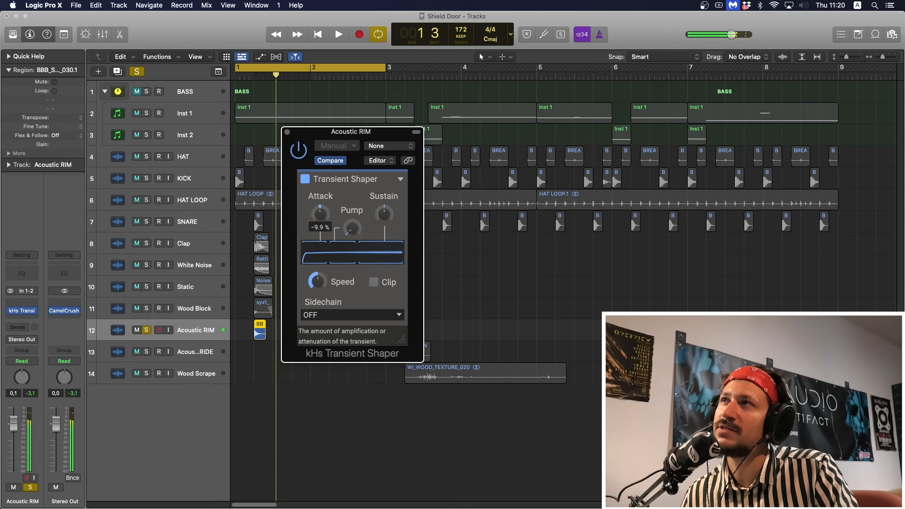
# Add a Channel EQ to Acoustic RIM with a 12 dB/Oct low cut at about 482 Hz, checking it with the other snare layers soloed
pyautogui.click(21, 311)
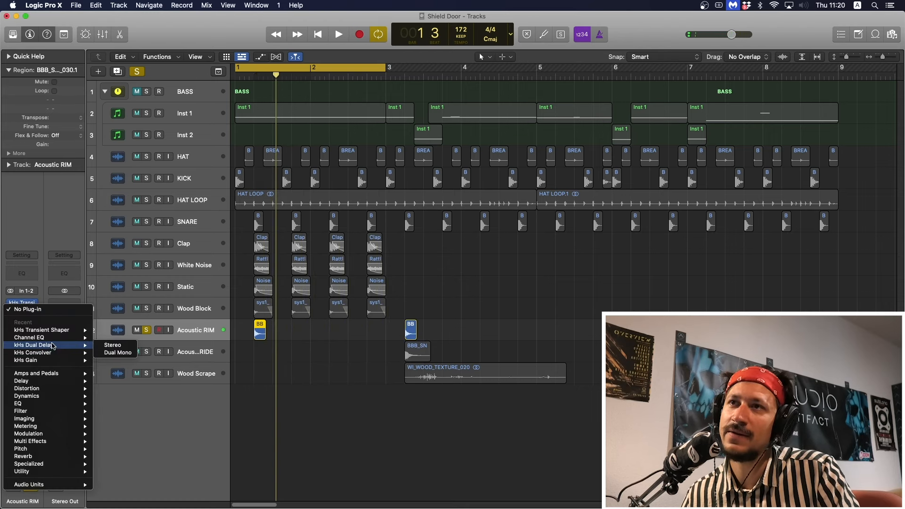
pyautogui.click(32, 337)
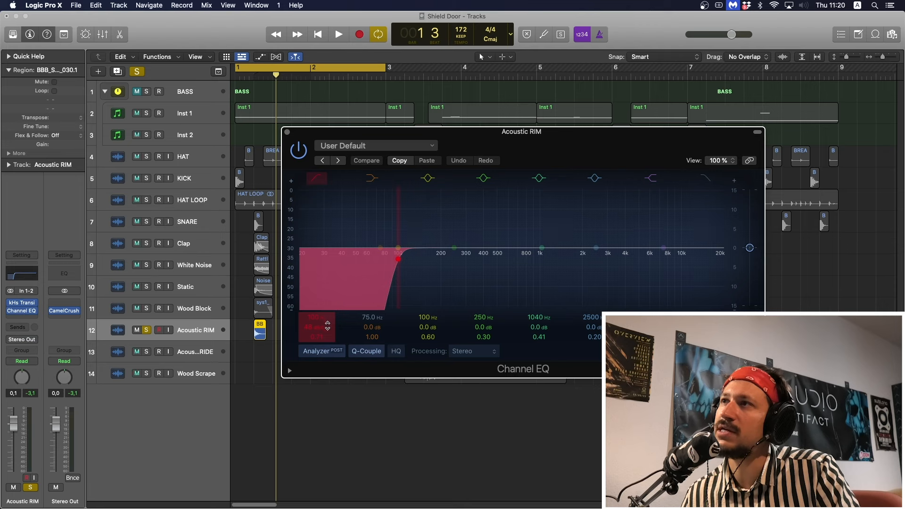
pyautogui.press('space')
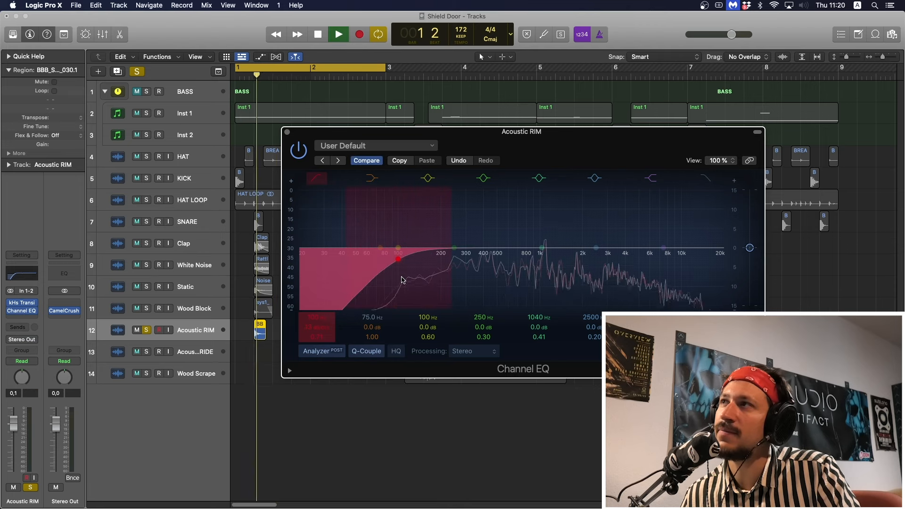
pyautogui.moveTo(410, 286); pyautogui.dragTo(495, 283)
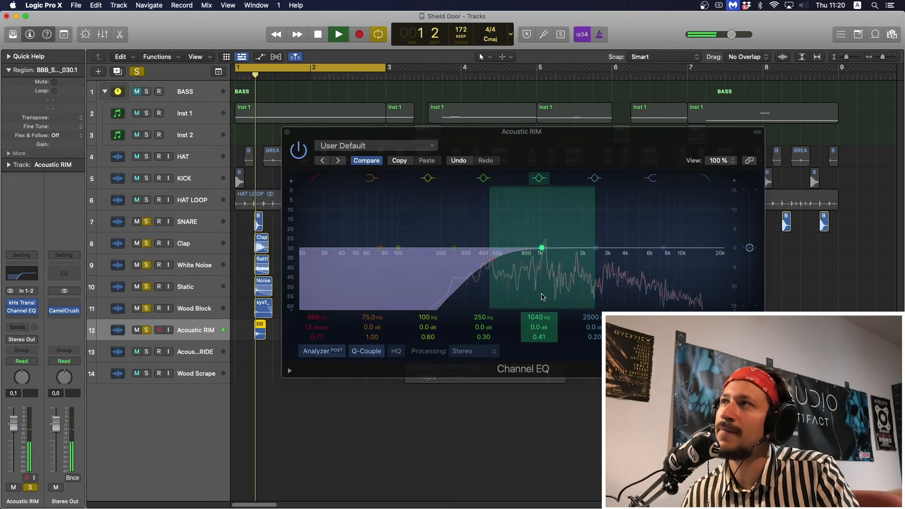
pyautogui.press('space')
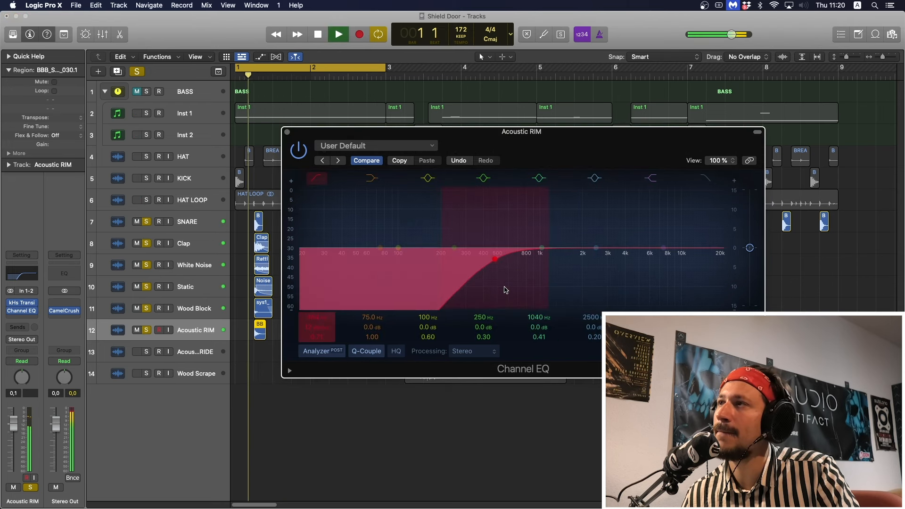
pyautogui.press('space')
# Lower Wood Block's volume to -2.9 dB while the layered snare plays
pyautogui.click(188, 311)
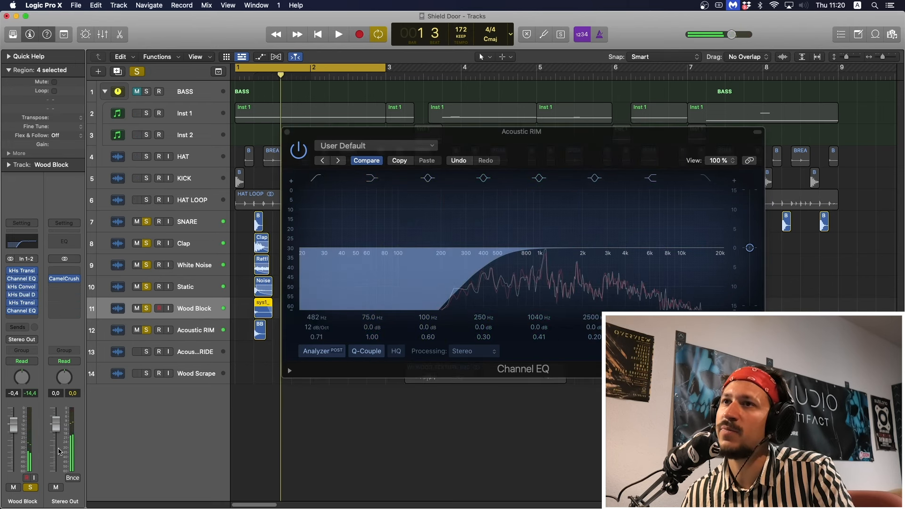
pyautogui.press('space')
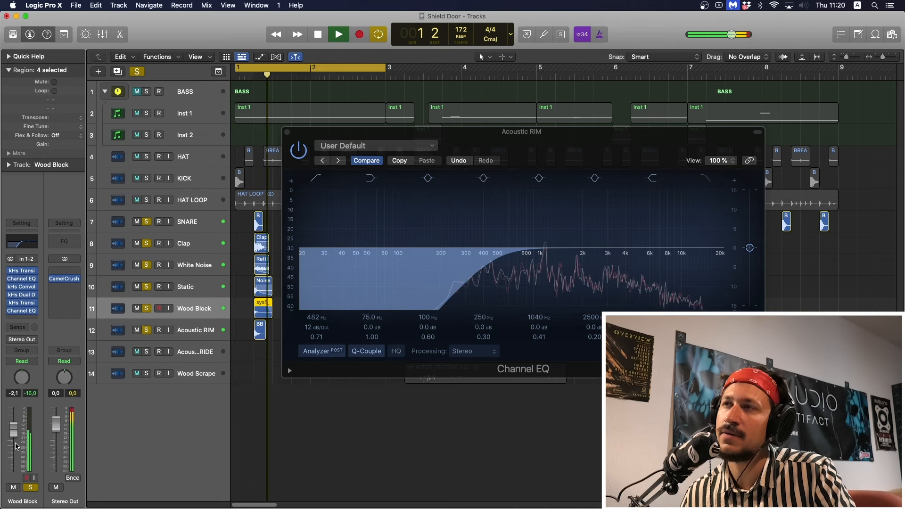
pyautogui.press('space')
pyautogui.press('space')
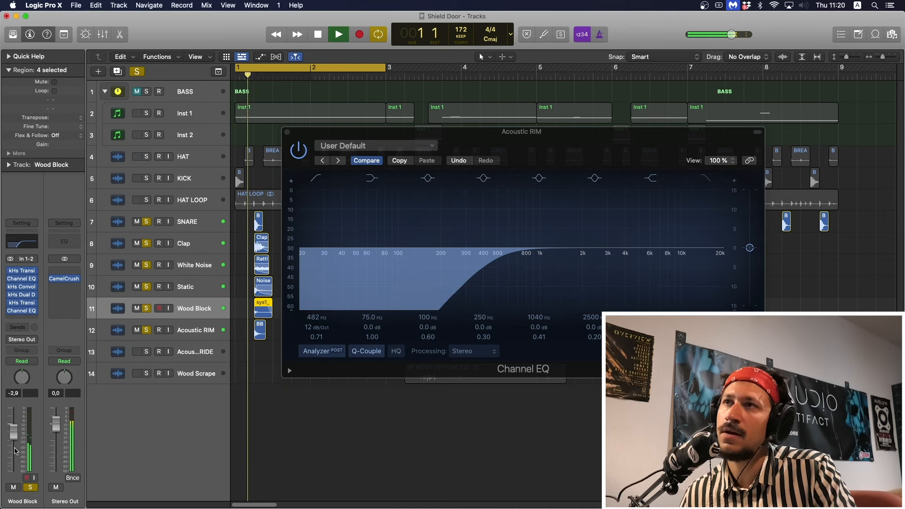
pyautogui.press('space')
# Compare the snare with Acoustic RIM muted and unmuted, and set its EQ low cut to about 498 Hz
pyautogui.press('Down')
pyautogui.press('space')
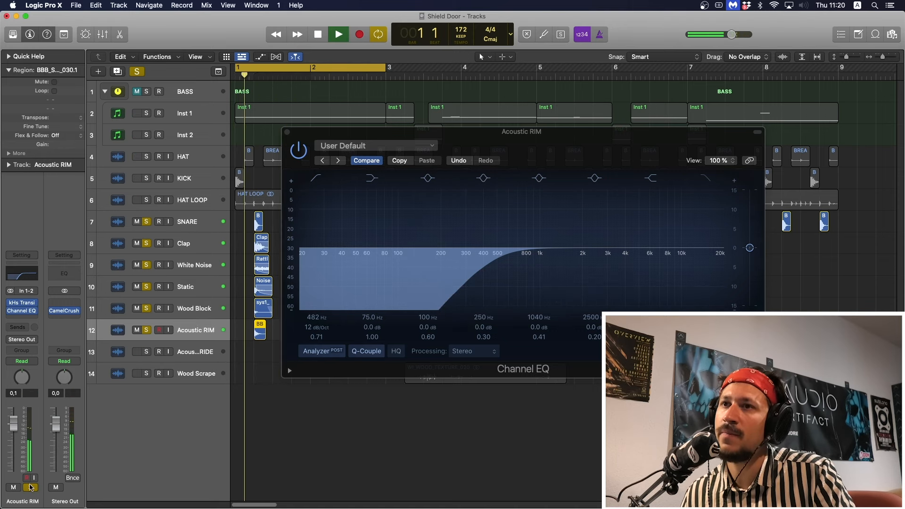
pyautogui.click(13, 487)
pyautogui.click(14, 487)
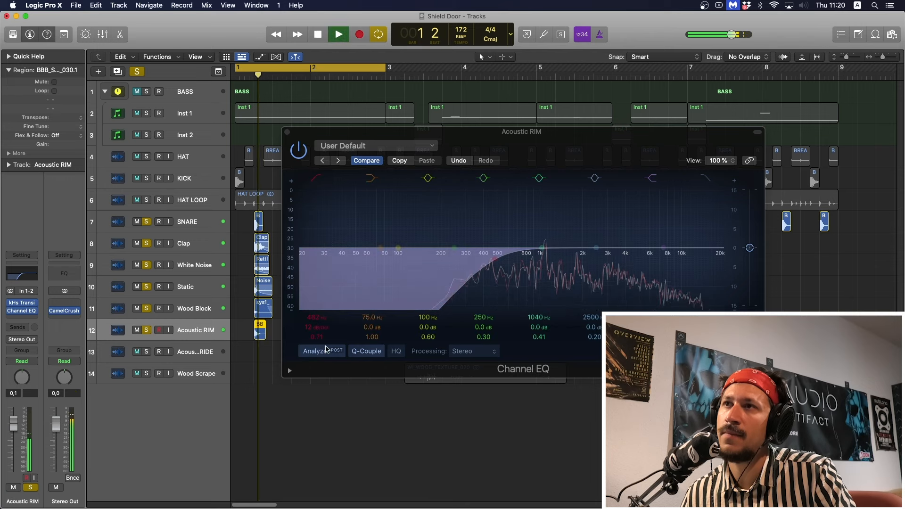
pyautogui.press('space')
pyautogui.click(479, 284)
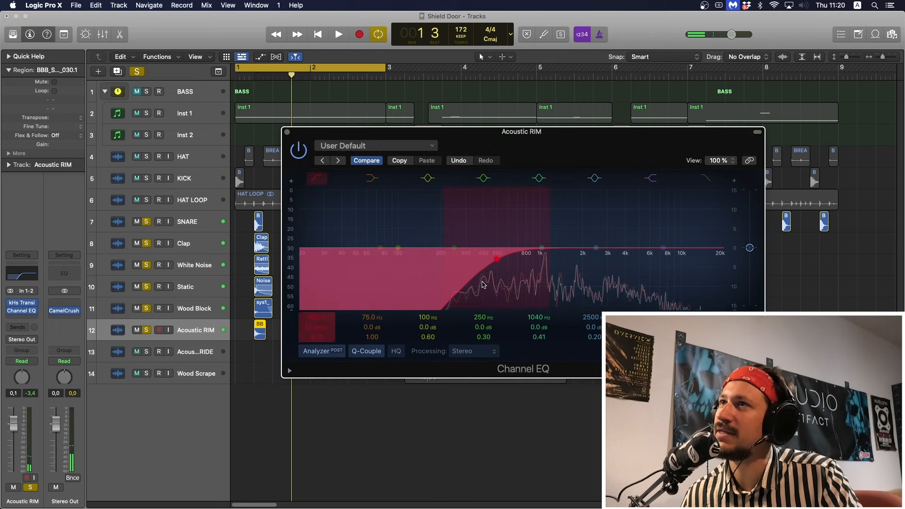
pyautogui.press('space')
# Raise Static's volume to 0.3 dB during playback of the layered snare
pyautogui.press('Up')
pyautogui.press('Up')
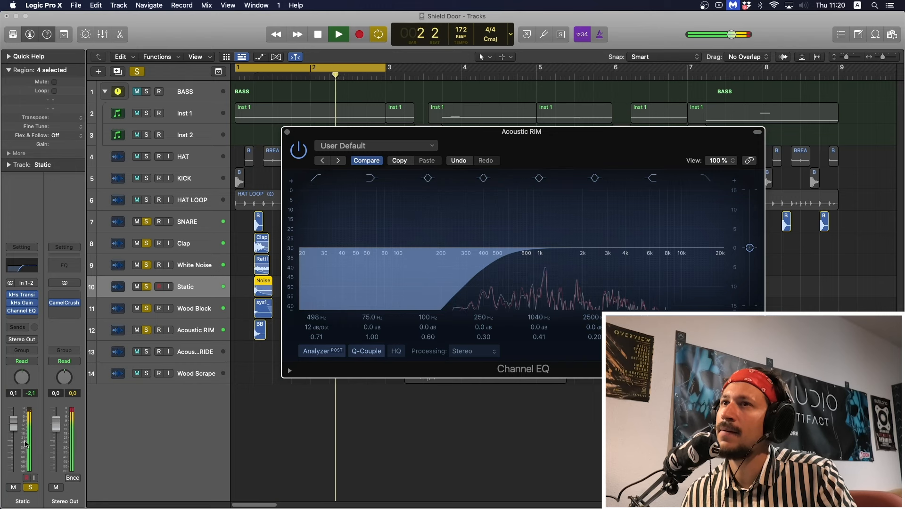
pyautogui.moveTo(13, 424); pyautogui.dragTo(14, 423)
pyautogui.press('space')
pyautogui.press('space')
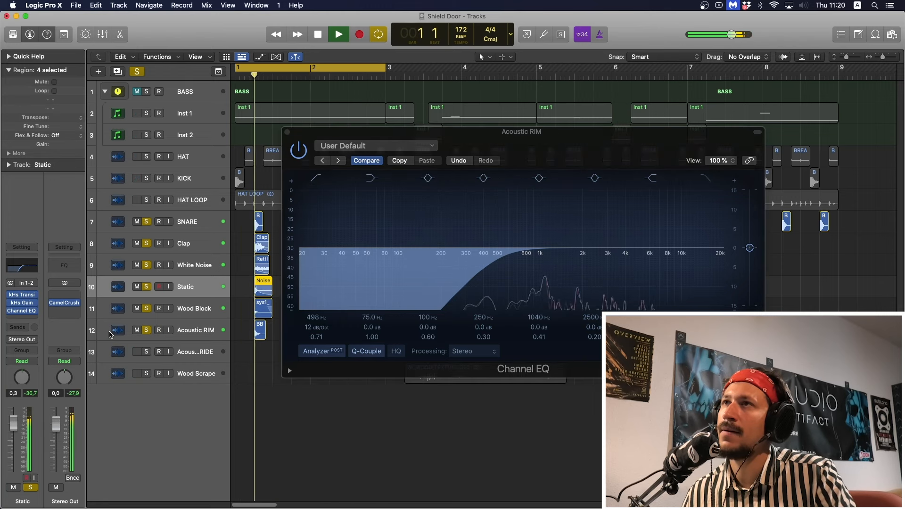
# Check the White Noise and Clap channels during playback, then return to Acoustic RIM and close its EQ
pyautogui.press('Up')
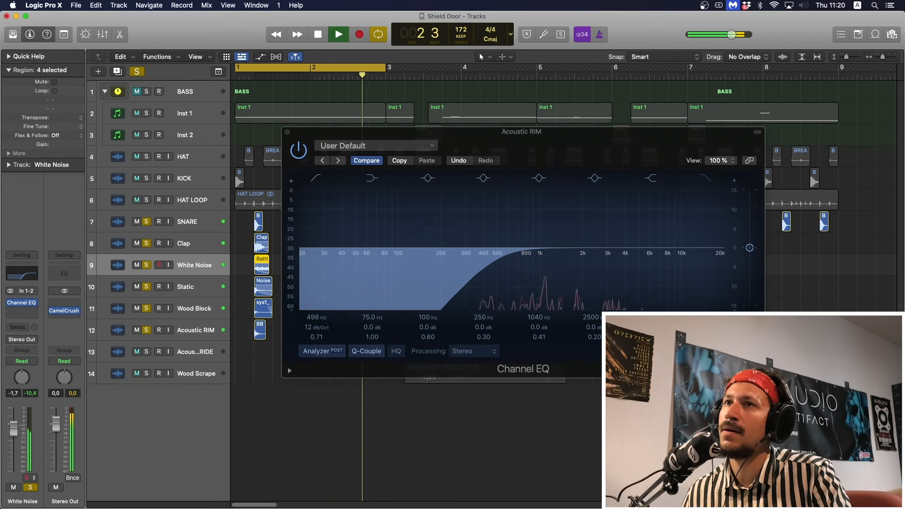
pyautogui.press('Up')
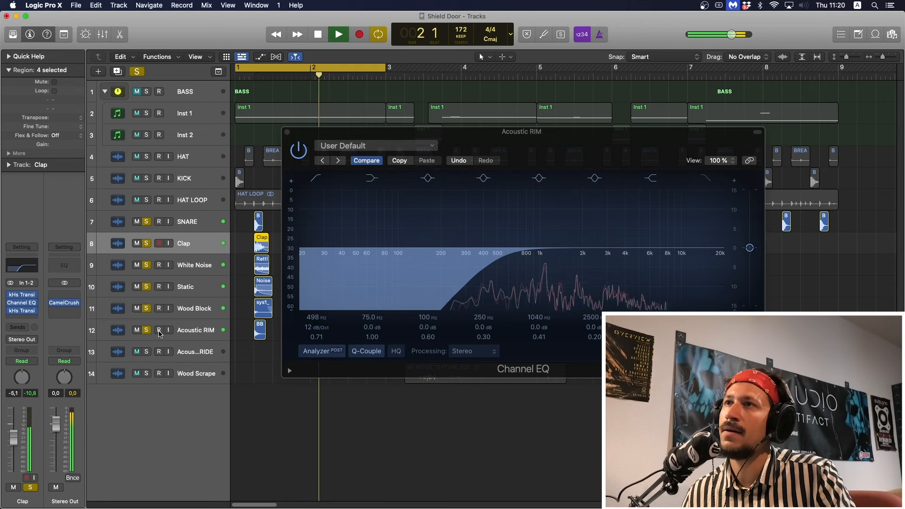
pyautogui.click(160, 334)
pyautogui.press('space')
pyautogui.click(287, 133)
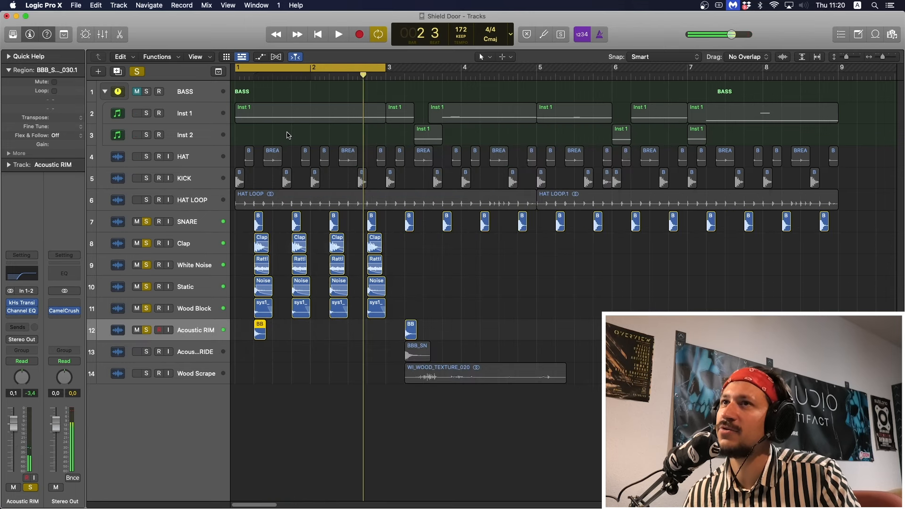
# Copy the Acoustic RIM region onto the next three snare hits up to bar 3 and play the result
pyautogui.moveTo(257, 331); pyautogui.dragTo(337, 336)
pyautogui.press('space')
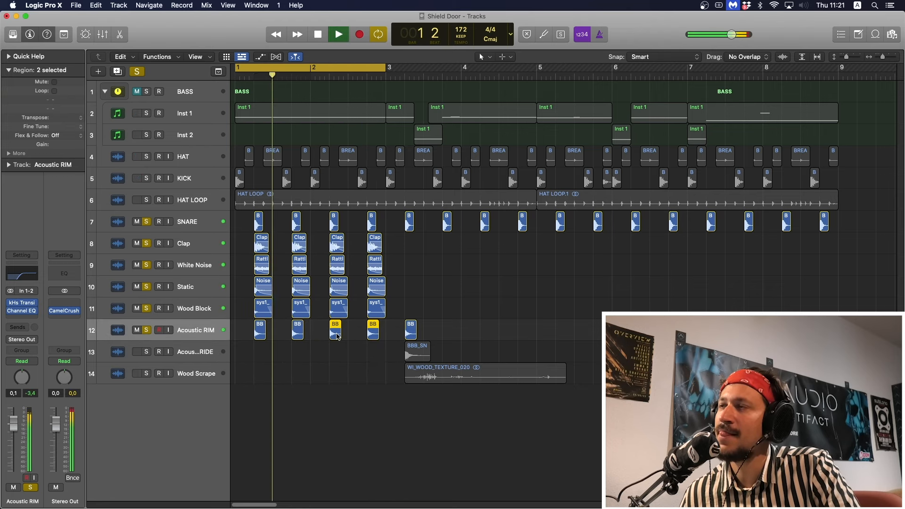
pyautogui.press('space')
# Move the Acoustic SN RIDE region onto the first snare hit and play its track soloed
pyautogui.moveTo(415, 352); pyautogui.dragTo(259, 352)
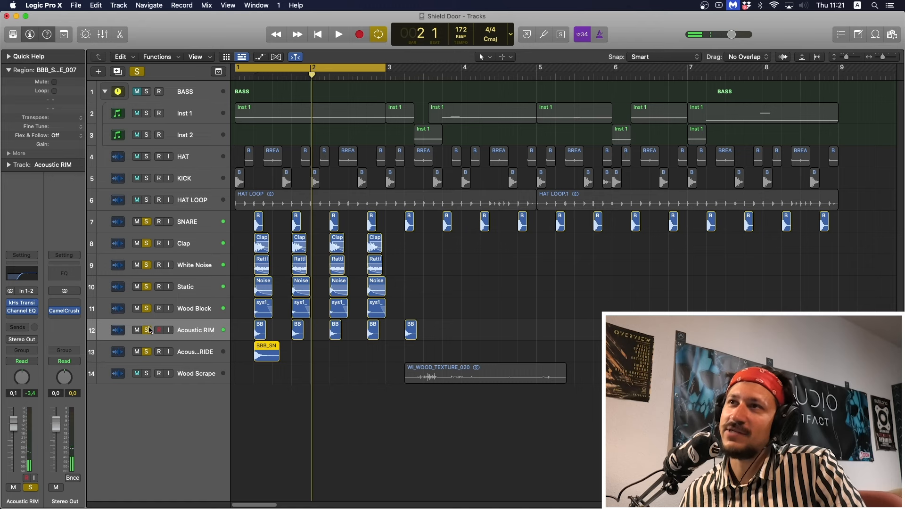
pyautogui.moveTo(149, 330); pyautogui.dragTo(146, 221)
pyautogui.press('space')
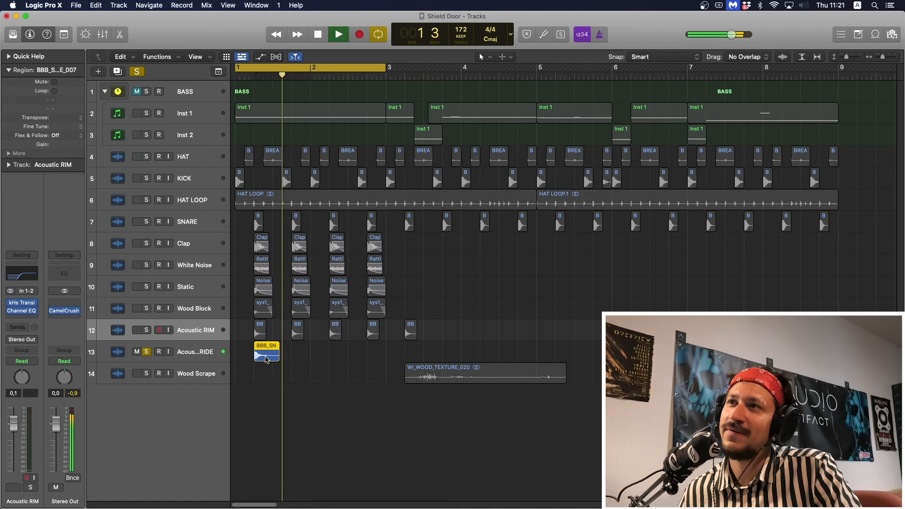
# Add a kHs Transient Shaper and a Channel EQ with a 12 dB/Oct low cut at about 320 Hz to Acoustic SN RIDE
pyautogui.click(203, 358)
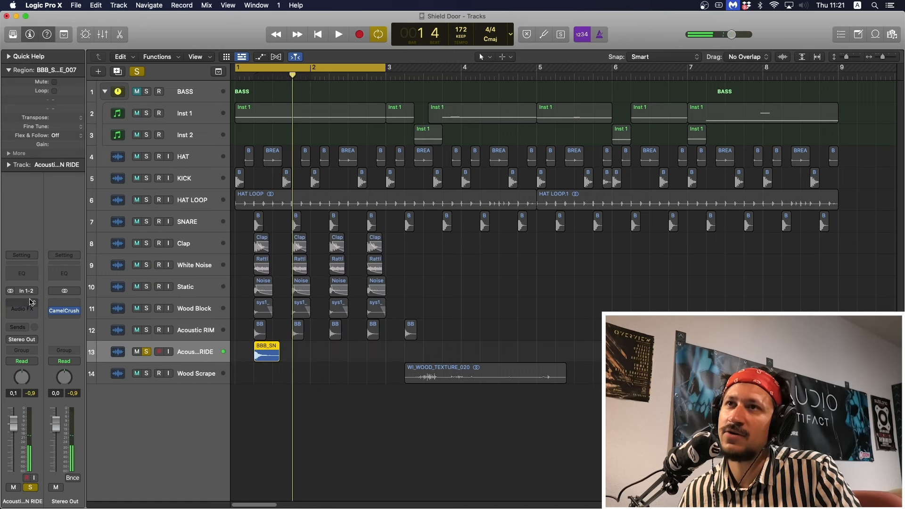
pyautogui.click(31, 302)
pyautogui.click(51, 329)
pyautogui.click(22, 274)
pyautogui.click(326, 187)
pyautogui.moveTo(314, 268); pyautogui.dragTo(471, 286)
pyautogui.press('space')
pyautogui.press('space')
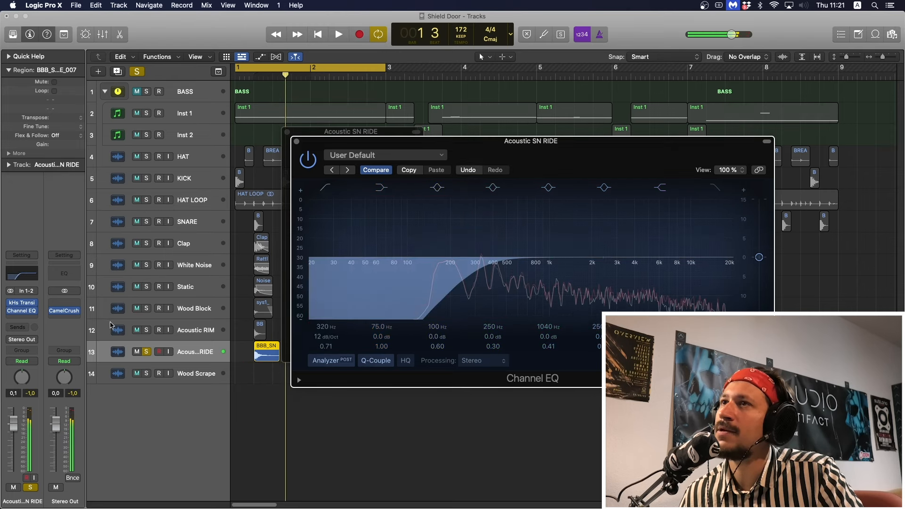
# Solo the other snare layers again, raise Acoustic SN RIDE's low cut to about 444 Hz during playback, and close both effect windows
pyautogui.moveTo(146, 330); pyautogui.dragTo(146, 222)
pyautogui.press('space')
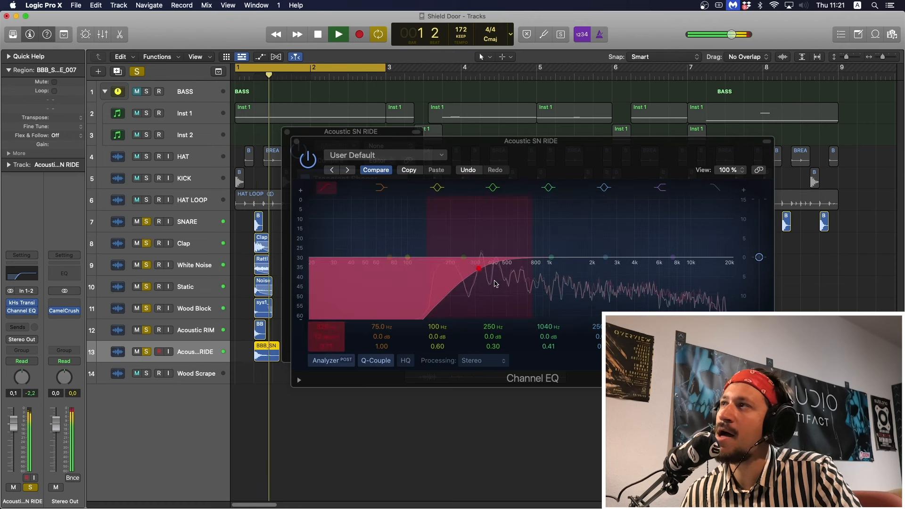
pyautogui.moveTo(502, 287); pyautogui.dragTo(509, 289)
pyautogui.press('space')
pyautogui.press('space')
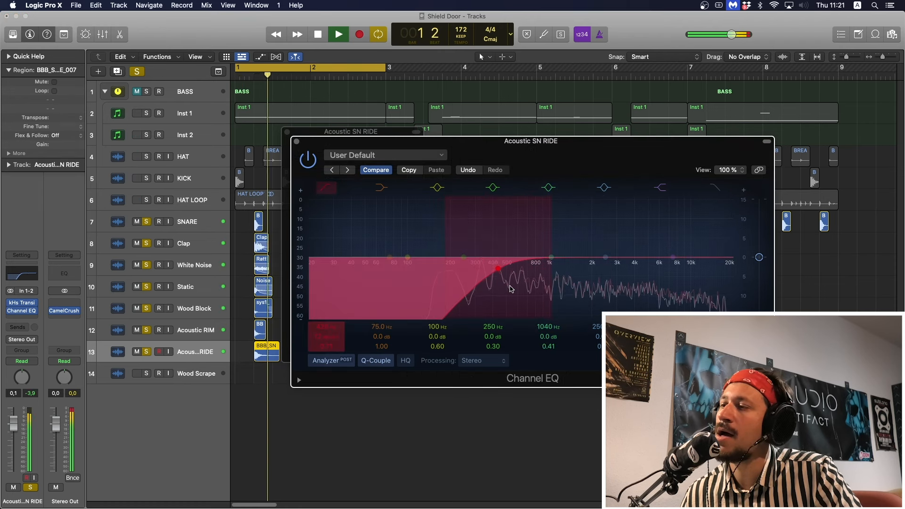
pyautogui.press('space')
pyautogui.press('space')
pyautogui.press('space')
pyautogui.press('space')
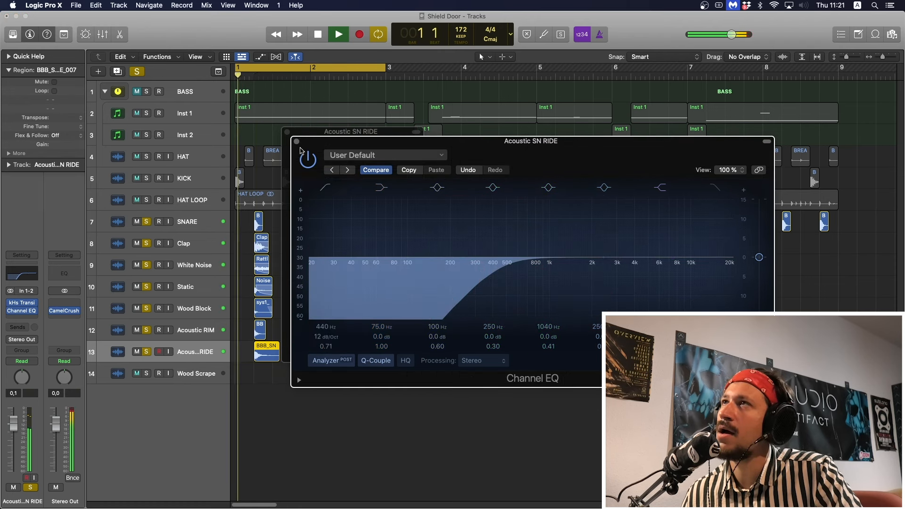
pyautogui.moveTo(512, 316); pyautogui.dragTo(514, 318)
pyautogui.press('space')
pyautogui.press('space')
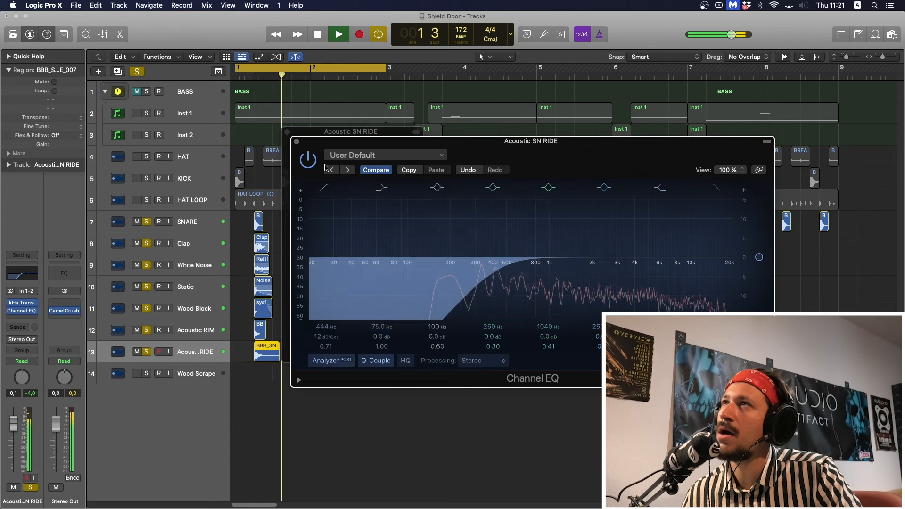
pyautogui.click(297, 141)
pyautogui.click(288, 132)
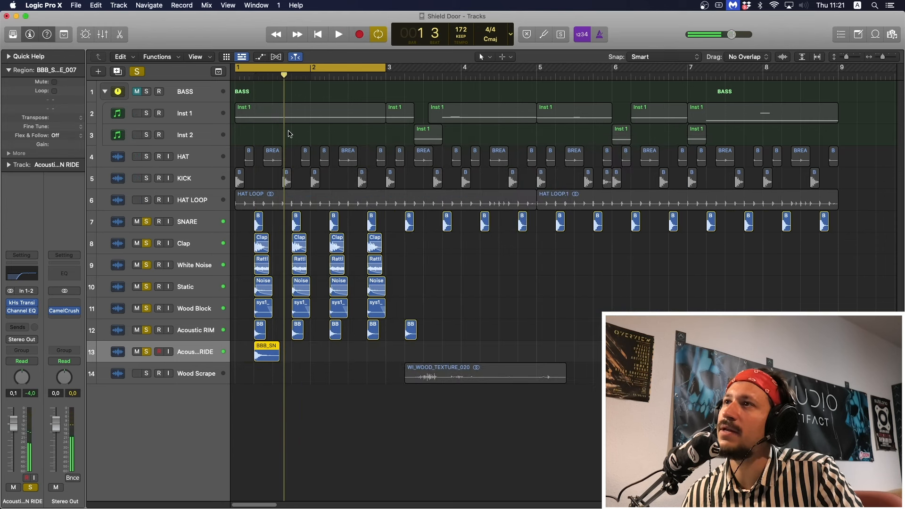
# Trim the end of the Acoustic SN RIDE region to match the layers above, add a fade-out, and play the result
pyautogui.click(278, 359)
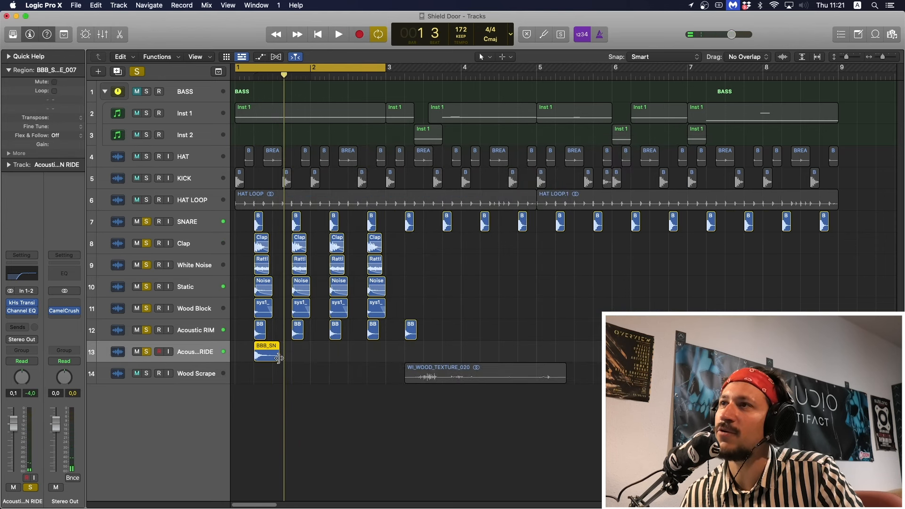
pyautogui.moveTo(278, 359); pyautogui.dragTo(272, 359)
pyautogui.click(276, 358)
pyautogui.press('t')
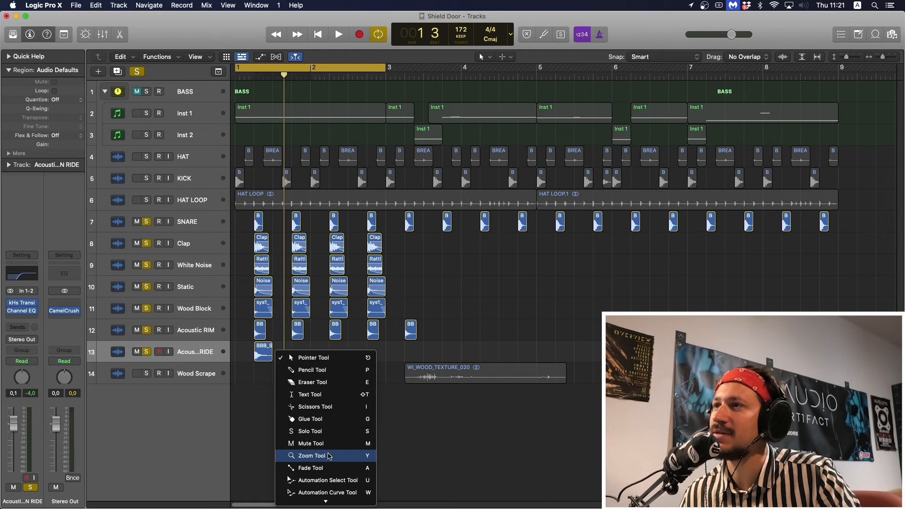
pyautogui.click(324, 469)
pyautogui.press('space')
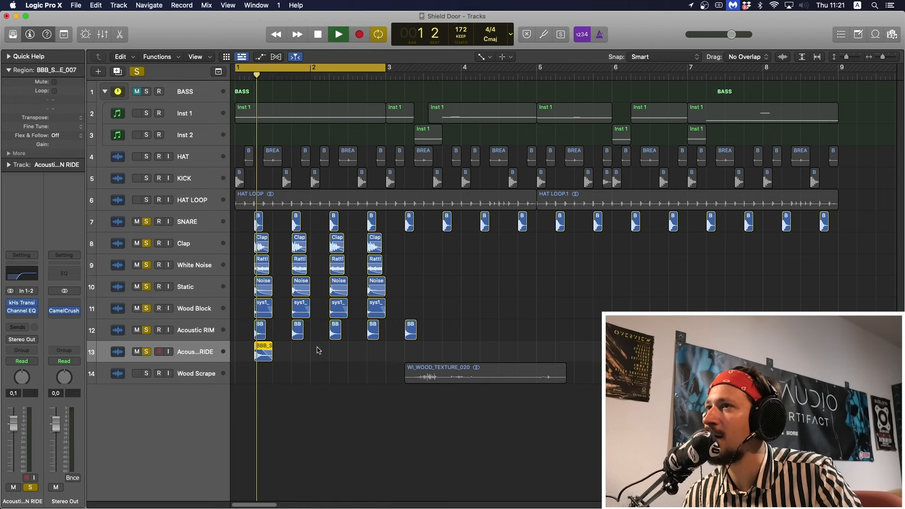
pyautogui.press('t')
pyautogui.click(310, 354)
pyautogui.click(284, 357)
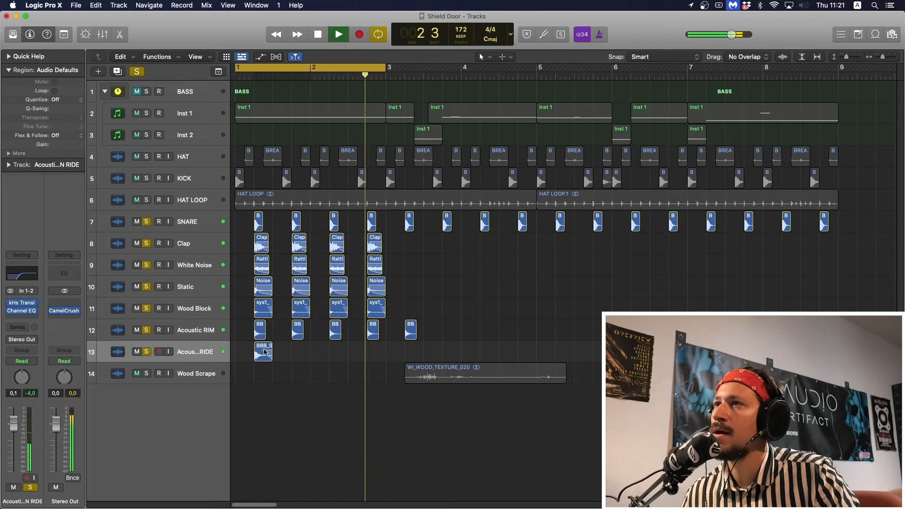
# Copy the Acoustic SN RIDE region onto the next three snare hits and remove the extra Acoustic RIM hit in bar 3
pyautogui.press('space')
pyautogui.moveTo(260, 350); pyautogui.dragTo(298, 351)
pyautogui.moveTo(334, 346)
pyautogui.mouseDown()
pyautogui.moveTo(261, 347)
pyautogui.moveTo(334, 353)
pyautogui.mouseUp()
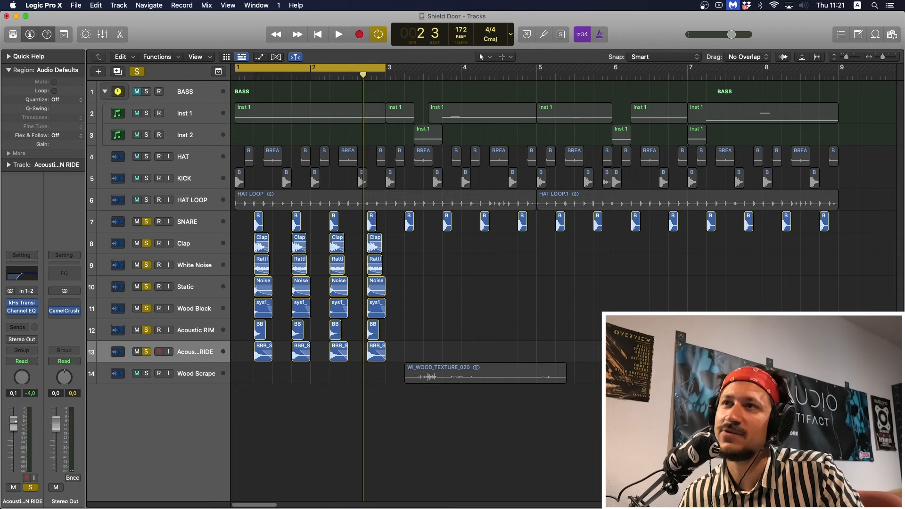
# Lower the Acoustic SN RIDE volume to -0.8 dB and give its four regions a 300 fade-out with a curve of 41
pyautogui.press('space')
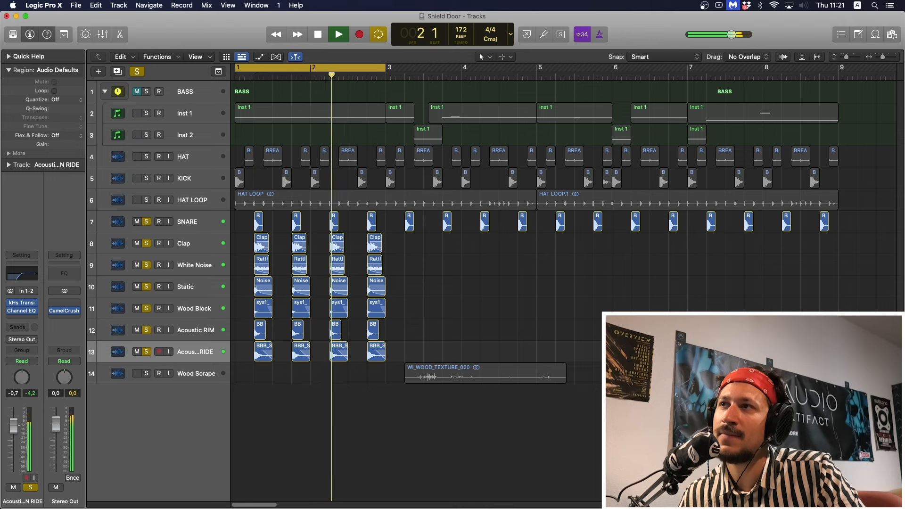
pyautogui.press('space')
pyautogui.moveTo(402, 359); pyautogui.dragTo(260, 354)
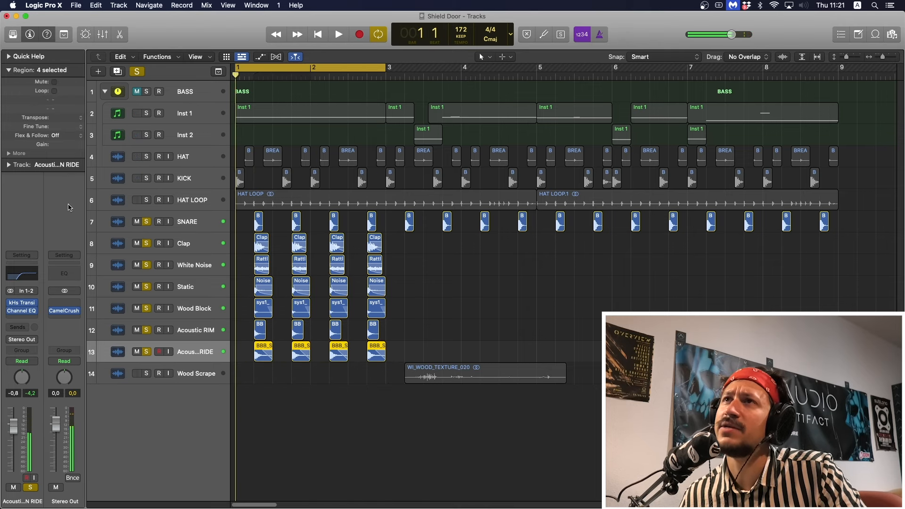
pyautogui.click(9, 154)
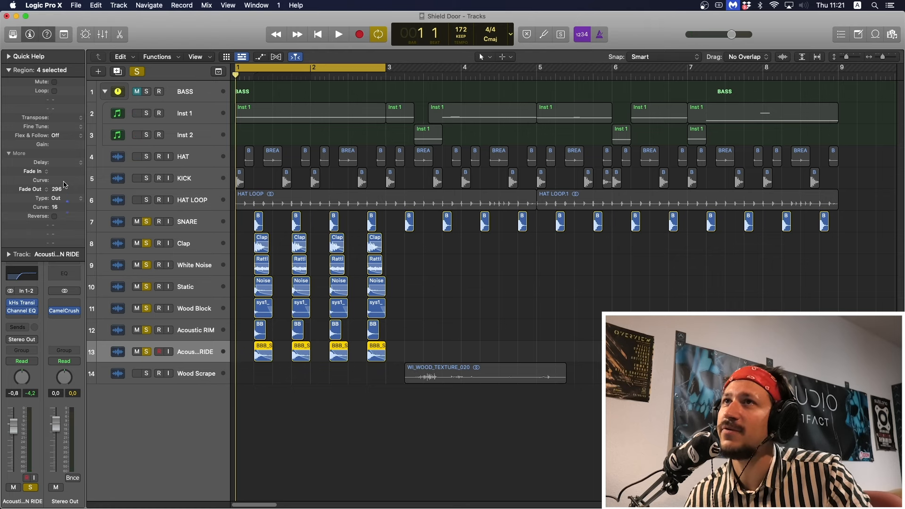
pyautogui.press('space')
pyautogui.moveTo(57, 189); pyautogui.dragTo(67, 206)
pyautogui.press('space')
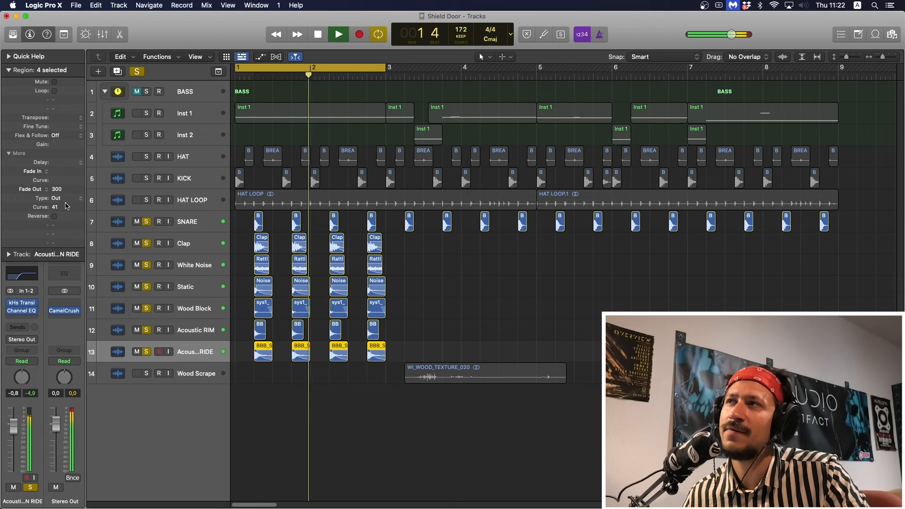
pyautogui.press('space')
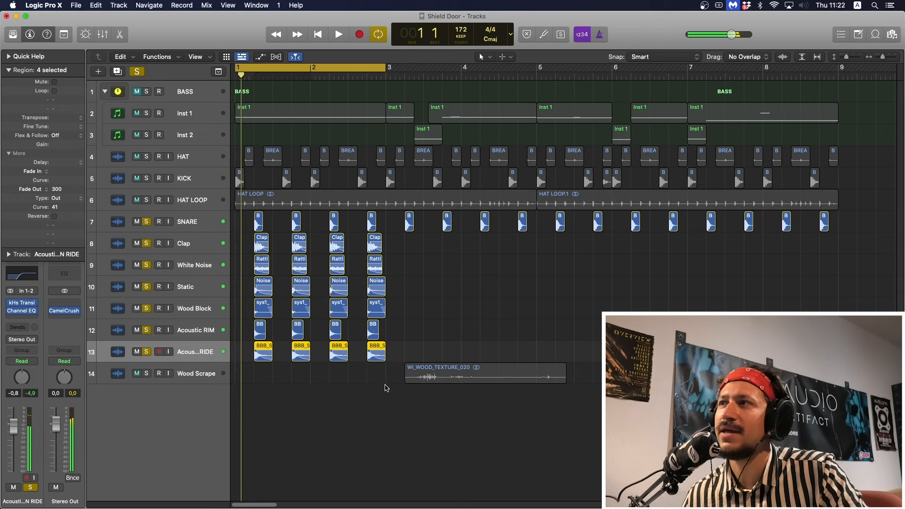
# Move the WI_WOOD_TEXTURE_020 region to bar 1 and solo the Wood Scrape track to play it with the snare layers
pyautogui.click(385, 386)
pyautogui.moveTo(417, 378); pyautogui.dragTo(187, 375)
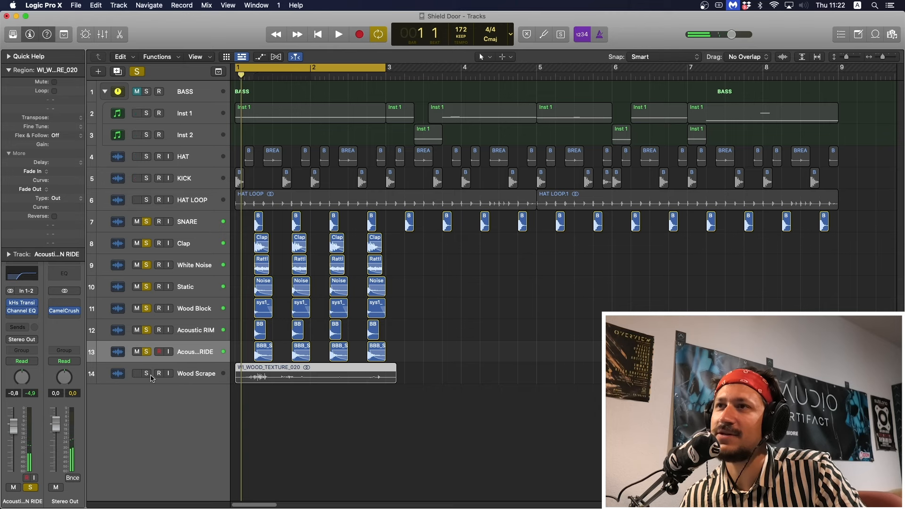
pyautogui.press('space')
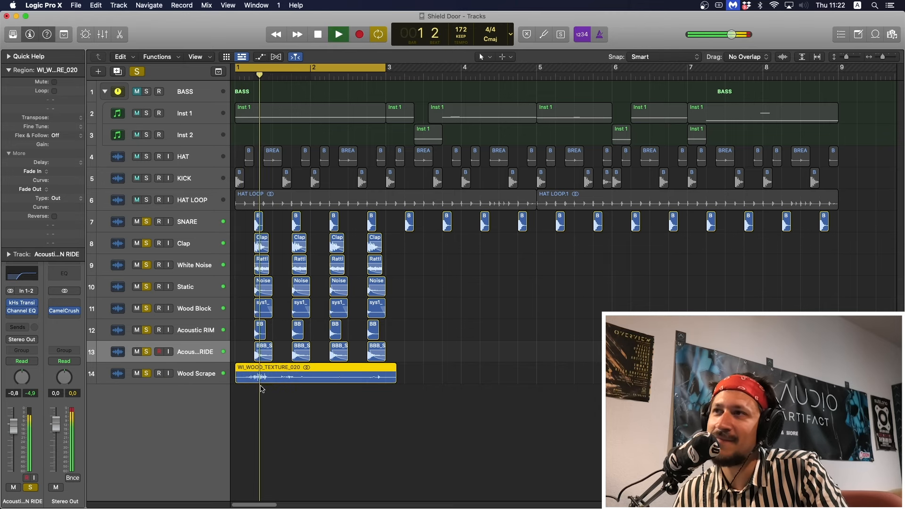
pyautogui.press('space')
pyautogui.press('space')
# Cut the wood texture down to a short slice on the first snare hit with a fade-out of 310
pyautogui.moveTo(259, 376)
pyautogui.mouseDown()
pyautogui.moveTo(240, 371)
pyautogui.moveTo(455, 388)
pyautogui.mouseUp()
pyautogui.click(253, 374)
pyautogui.press('BackSpace')
pyautogui.press('space')
pyautogui.press('BackSpace')
pyautogui.press('space')
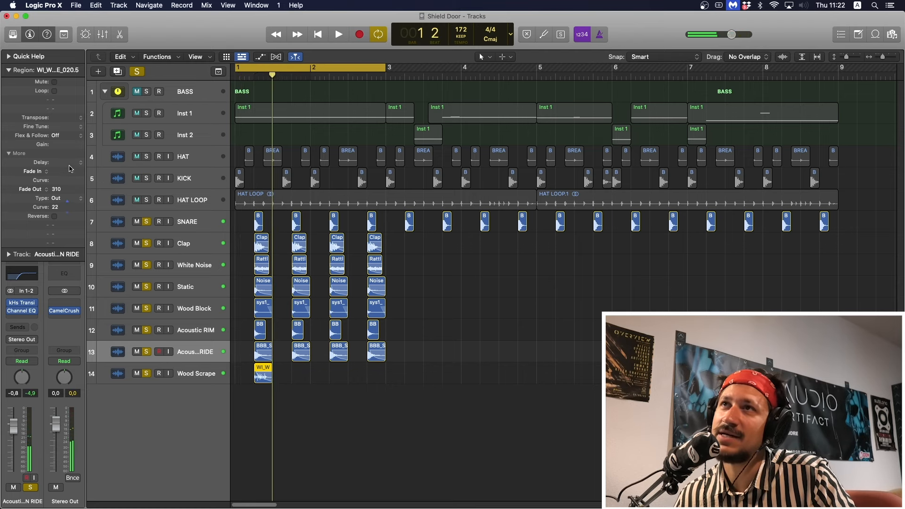
# Set the Wood Scrape slice's fade-out curve to 40 and play the layered snare
pyautogui.press('space')
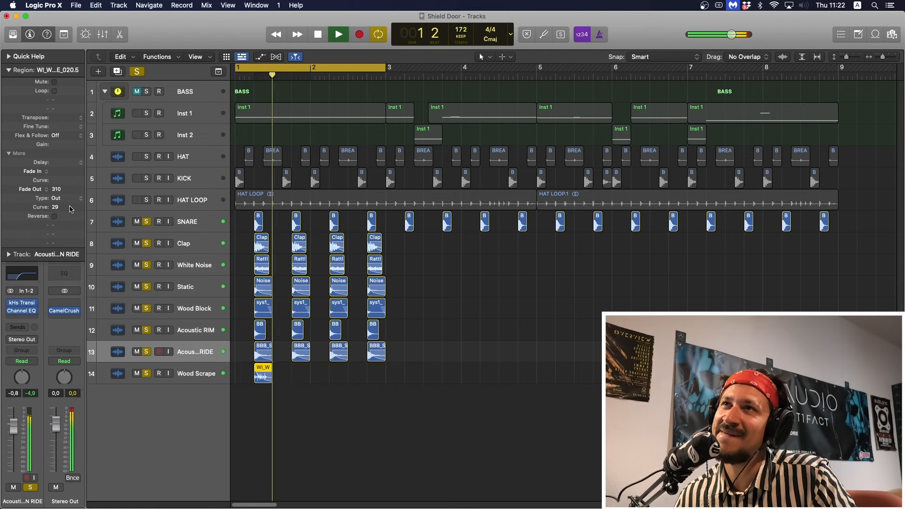
pyautogui.scroll(7, 70, 208)
pyautogui.press('space')
pyautogui.press('space')
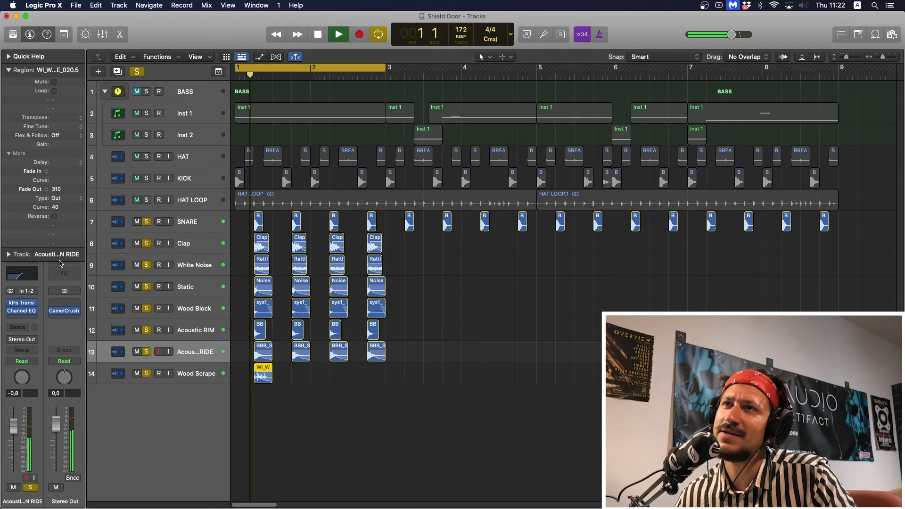
pyautogui.press('space')
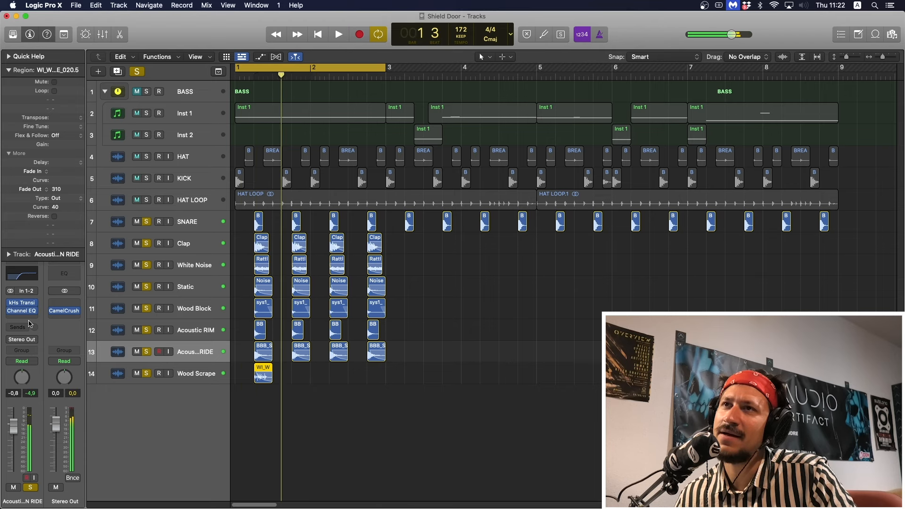
# Add a kHs Transient Shaper to the Wood Scrape track and play the layers
pyautogui.click(215, 379)
pyautogui.click(20, 306)
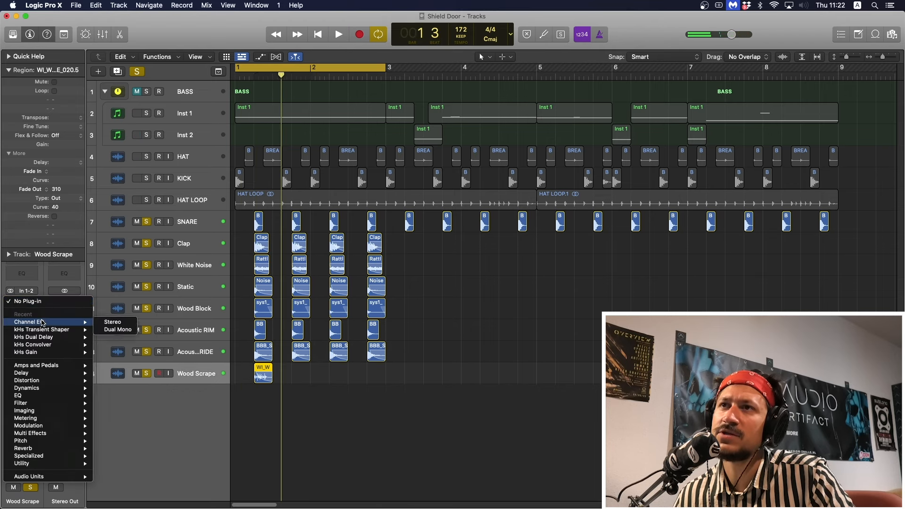
pyautogui.click(47, 338)
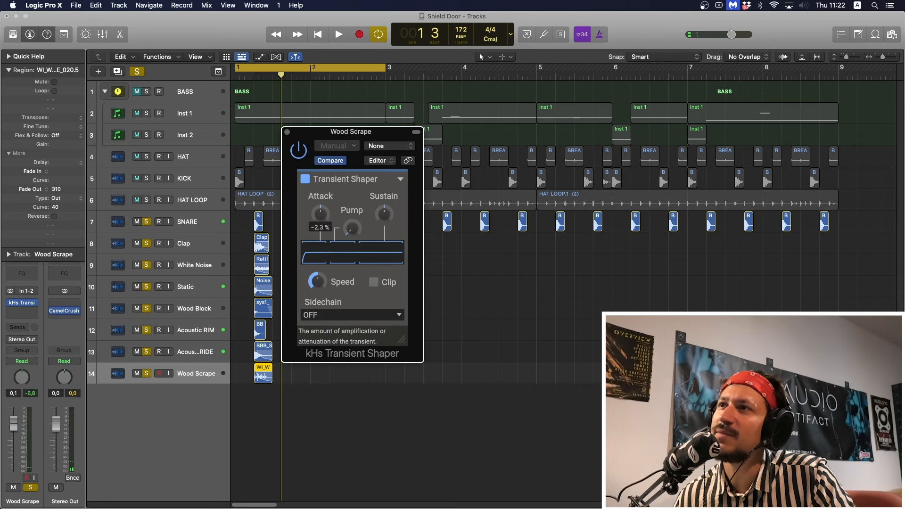
pyautogui.press('space')
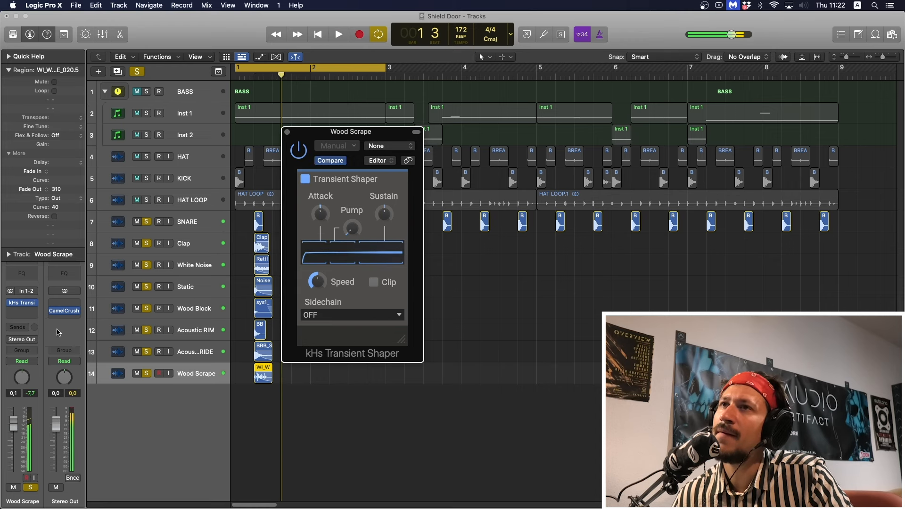
# Add a Channel EQ to Wood Scrape with a 12 dB/Oct low cut at 348 Hz, and close both effect windows
pyautogui.click(29, 275)
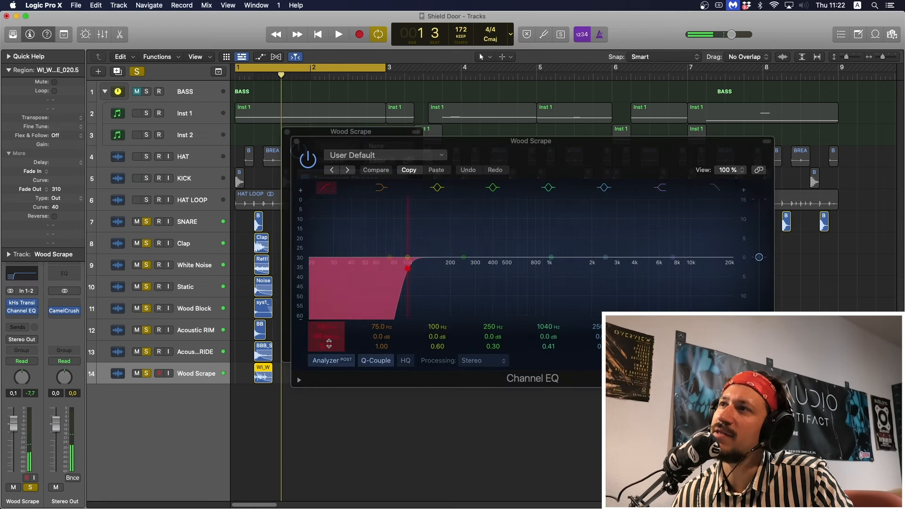
pyautogui.press('space')
pyautogui.moveTo(406, 287); pyautogui.dragTo(479, 293)
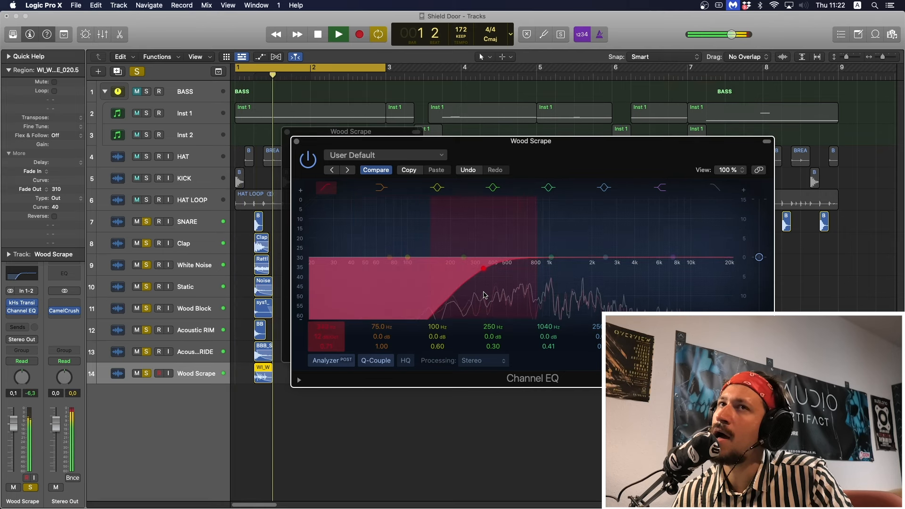
pyautogui.press('space')
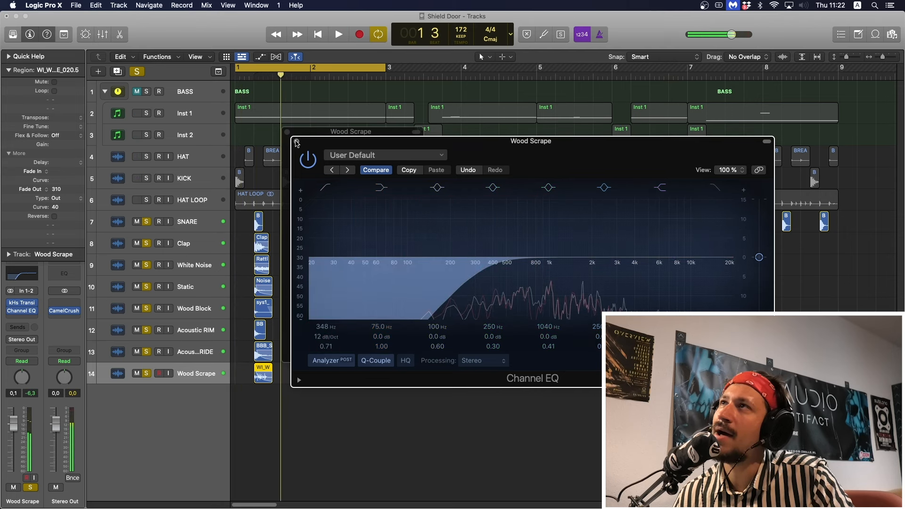
pyautogui.click(296, 141)
pyautogui.click(287, 132)
# Trim the start of the Wood Scrape region, realign it to the first snare hit at beat 1 2, and play the result
pyautogui.press('super+Right')
pyautogui.press('super+Right')
pyautogui.press('super+Right')
pyautogui.press('super+Right')
pyautogui.press('space')
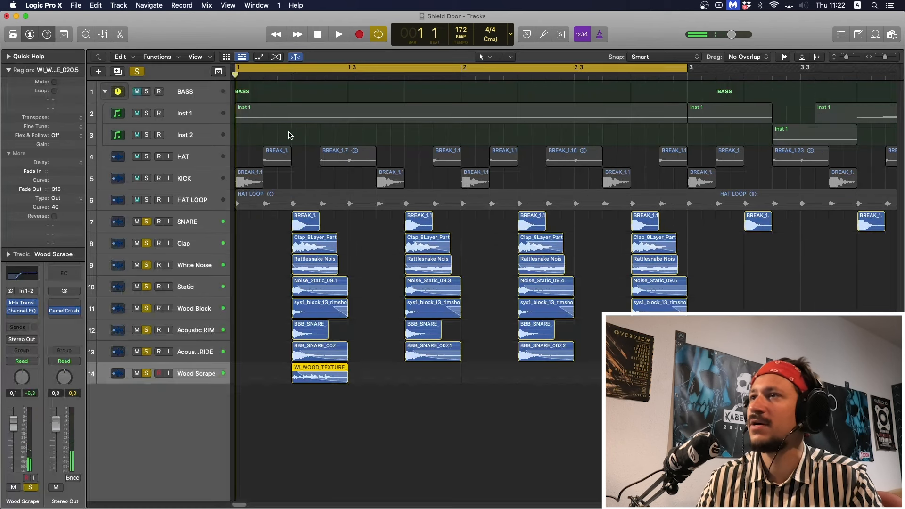
pyautogui.press('super+Right')
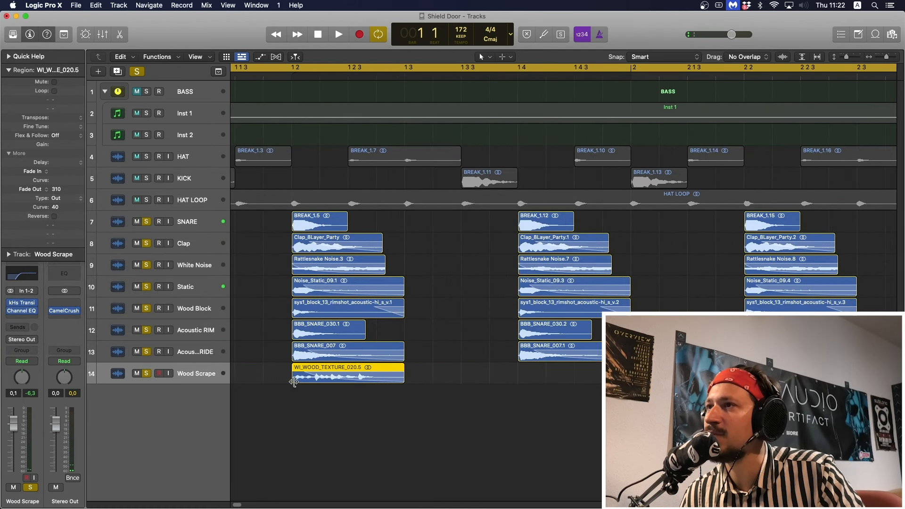
pyautogui.moveTo(294, 381); pyautogui.dragTo(355, 380)
pyautogui.press('space')
pyautogui.press('space')
pyautogui.press('space')
pyautogui.press('space')
pyautogui.press('space')
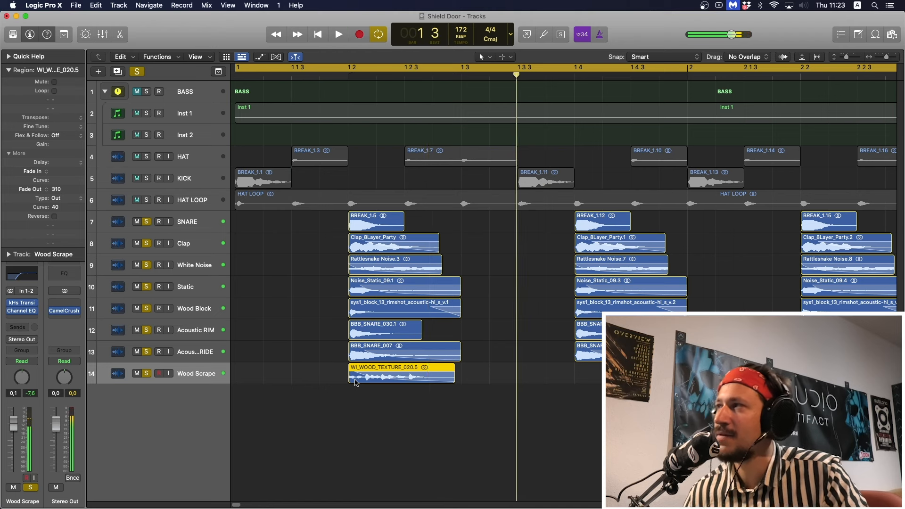
# Copy the Wood Scrape region onto the next three snare hits up to bar 3 and play all layers
pyautogui.press('super+Left')
pyautogui.moveTo(337, 370); pyautogui.dragTo(448, 379)
pyautogui.press('super+Left')
pyautogui.press('space')
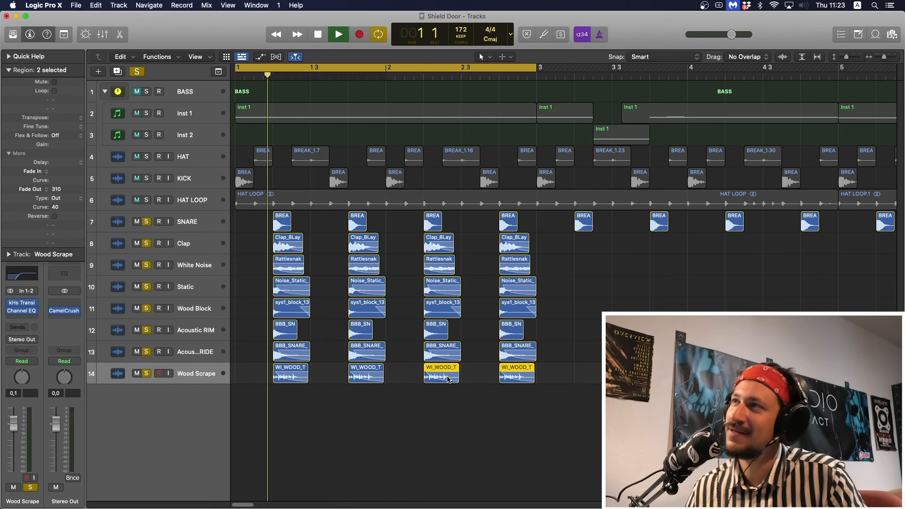
pyautogui.press('super+Left')
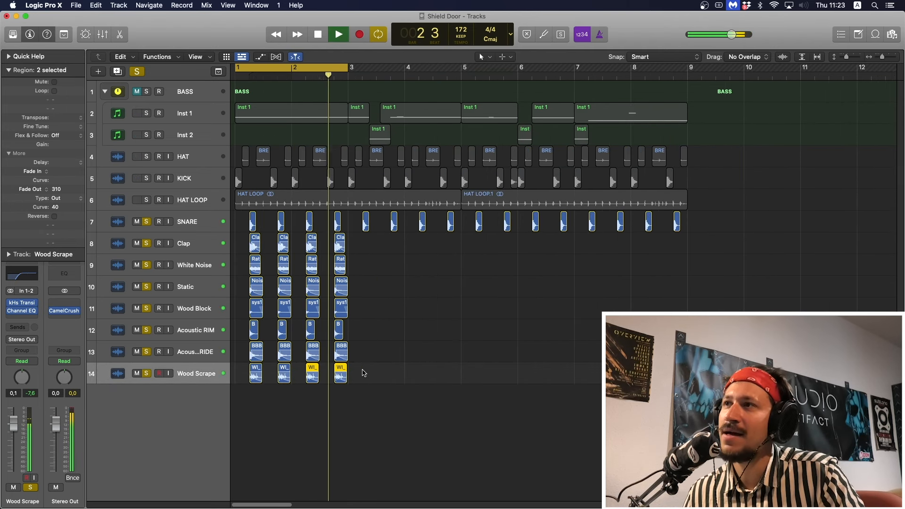
# Set the fade-out curve of all four Wood Scrape regions to 92 while checking it in playback
pyautogui.moveTo(362, 373); pyautogui.dragTo(254, 376)
pyautogui.press('space')
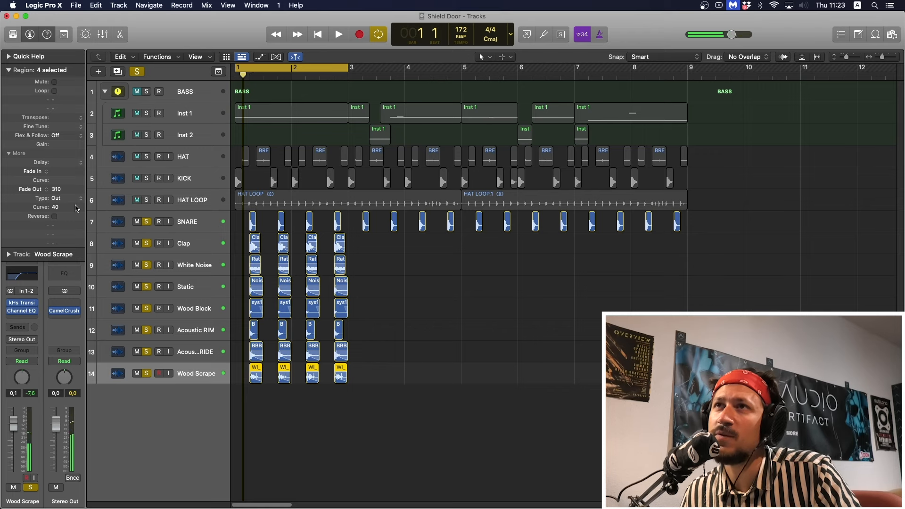
pyautogui.press('space')
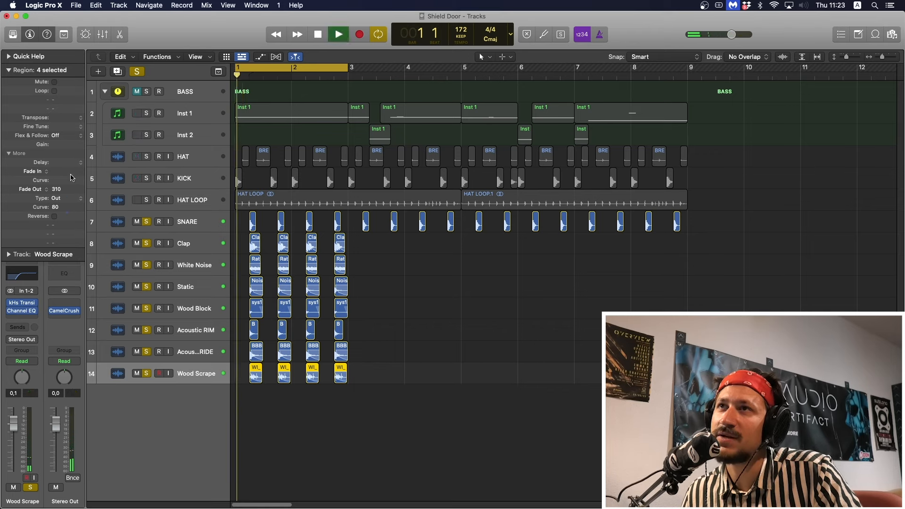
pyautogui.press('space')
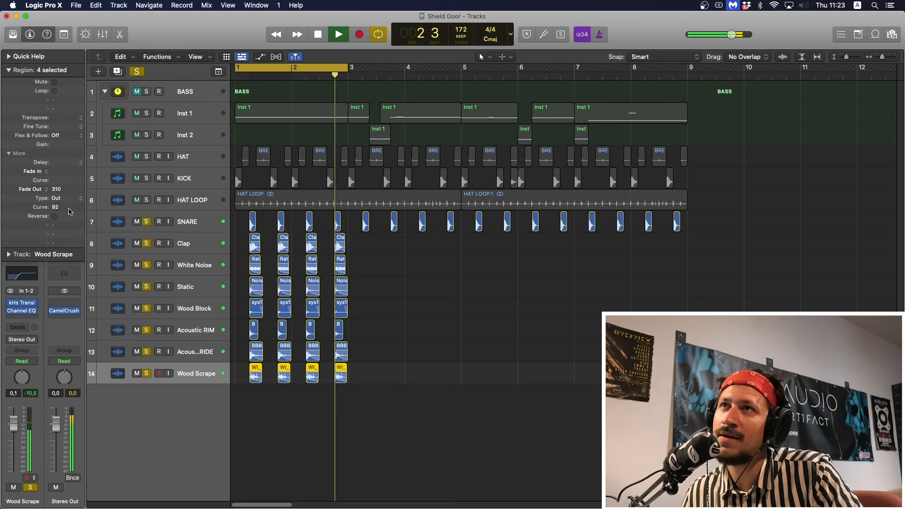
# Group the tracks from SNARE through Wood Scrape into a Summing Stack and play it
pyautogui.click(202, 224)
pyautogui.keyDown('shift'); pyautogui.click(190, 373); pyautogui.keyUp('shift')
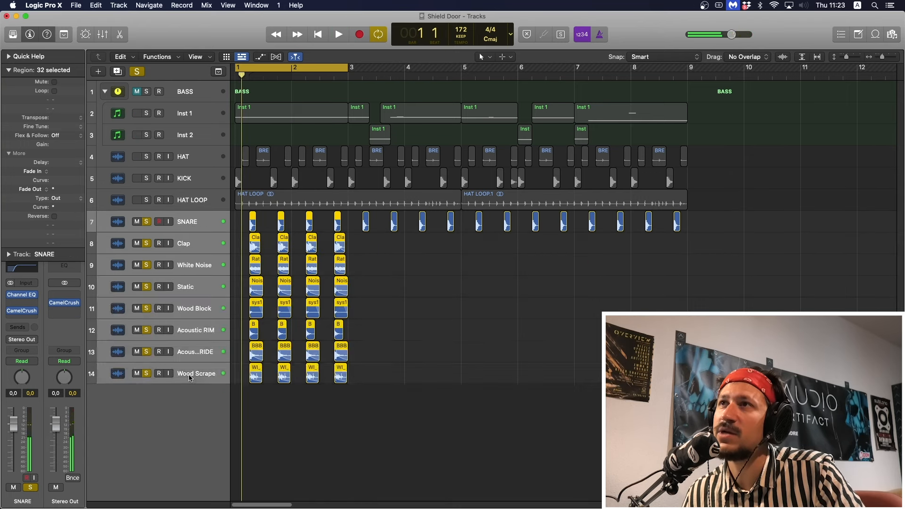
pyautogui.rightClick(191, 374)
pyautogui.click(214, 395)
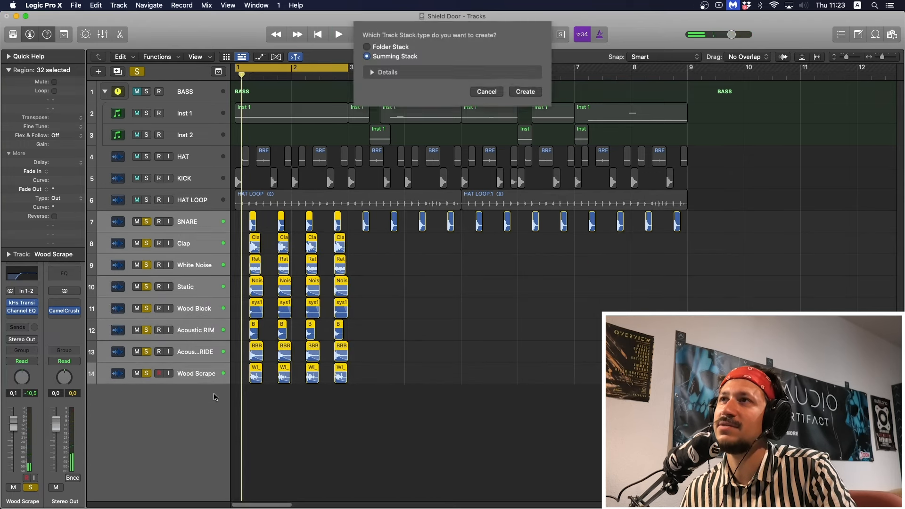
pyautogui.press('Return')
pyautogui.press('space')
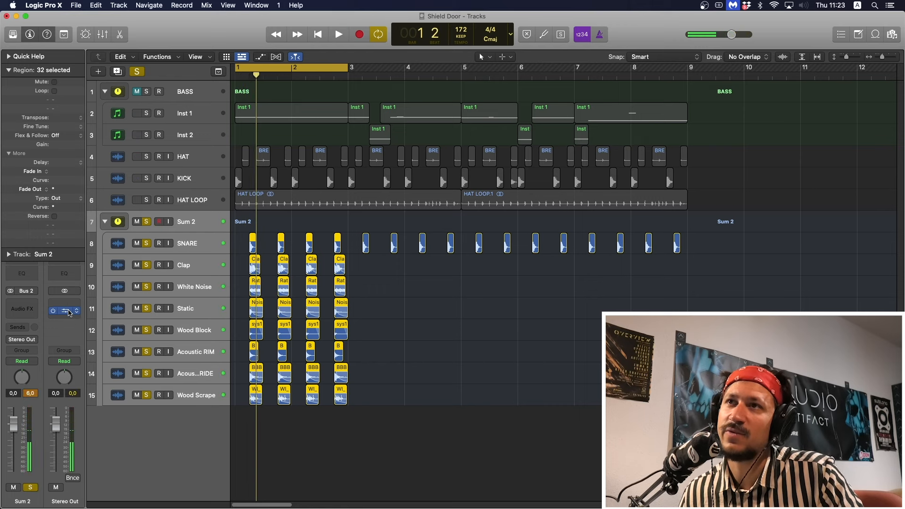
# Copy CamelCrush from Stereo Out onto the Sum 2 stack during playback and lower the SNARE track's volume to -0.4 dB
pyautogui.moveTo(69, 313); pyautogui.dragTo(34, 316)
pyautogui.click(29, 397)
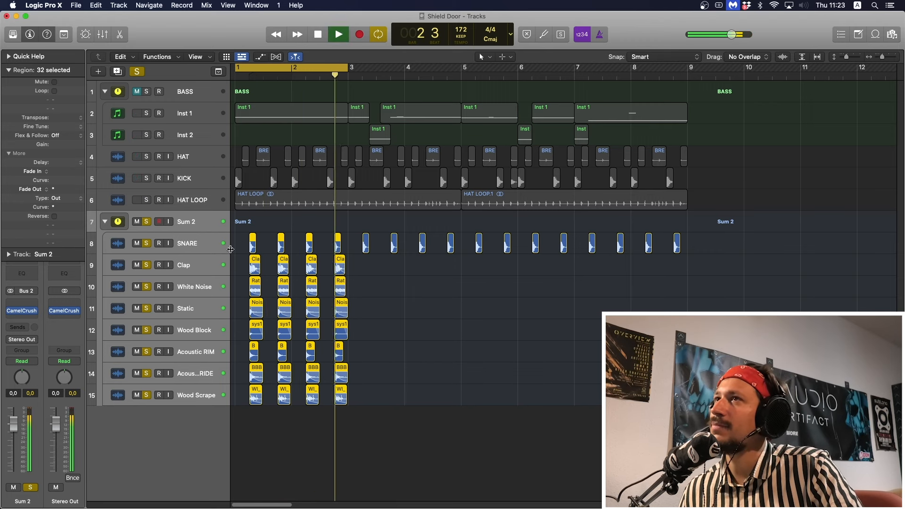
pyautogui.click(202, 243)
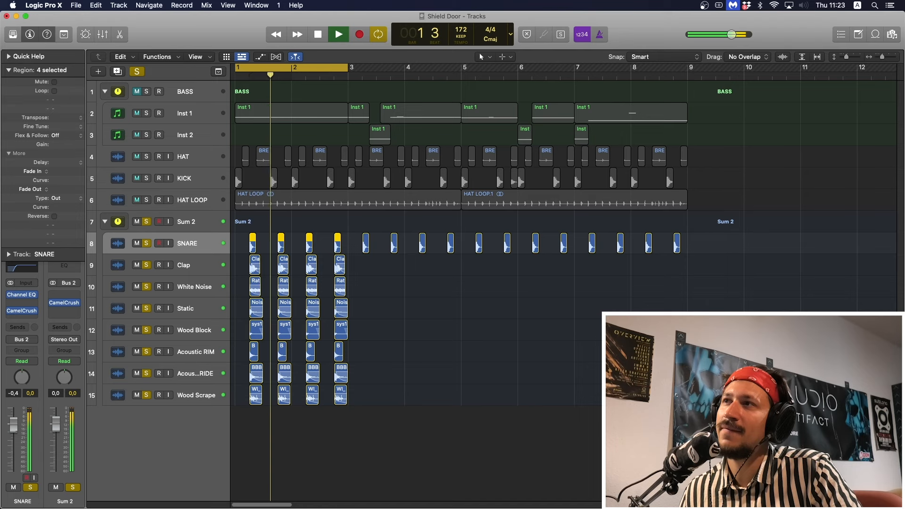
# Compare the snare alone against the full stack by muting and unmuting the Clap through Wood Scrape tracks with playback
pyautogui.press('space')
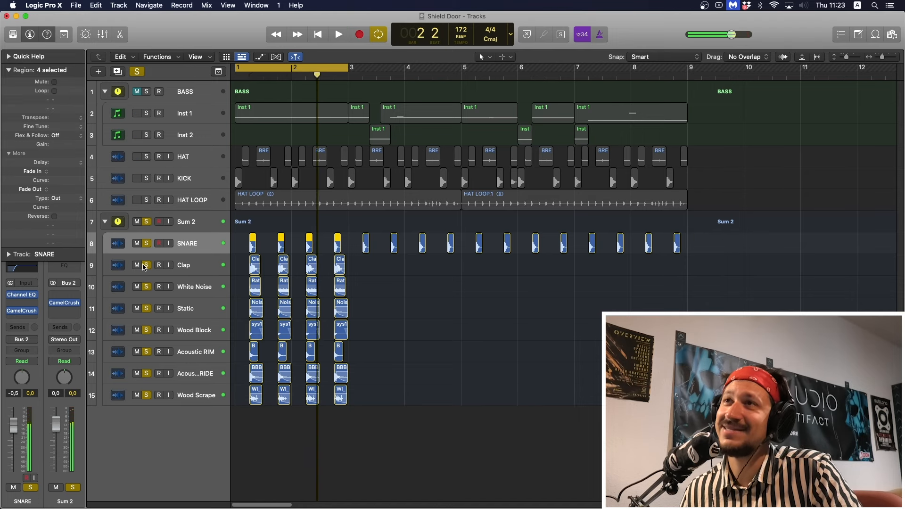
pyautogui.moveTo(137, 266); pyautogui.dragTo(134, 397)
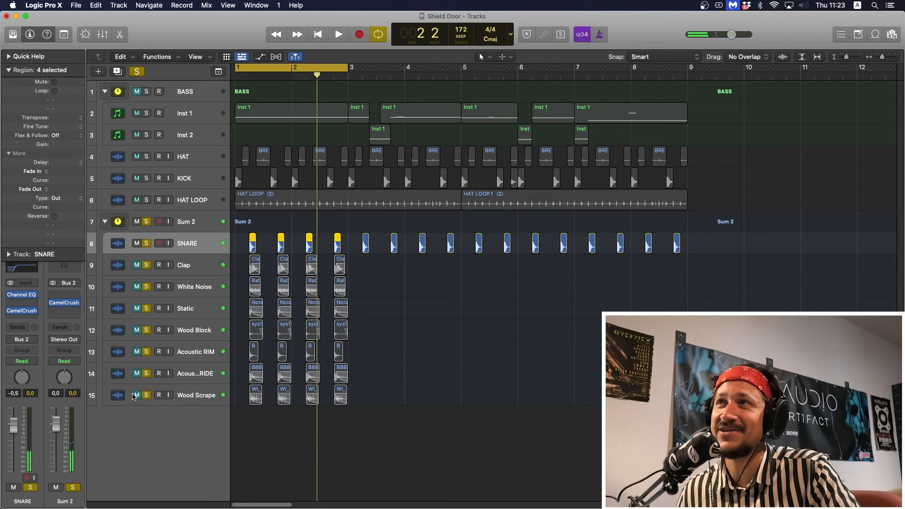
pyautogui.press('space')
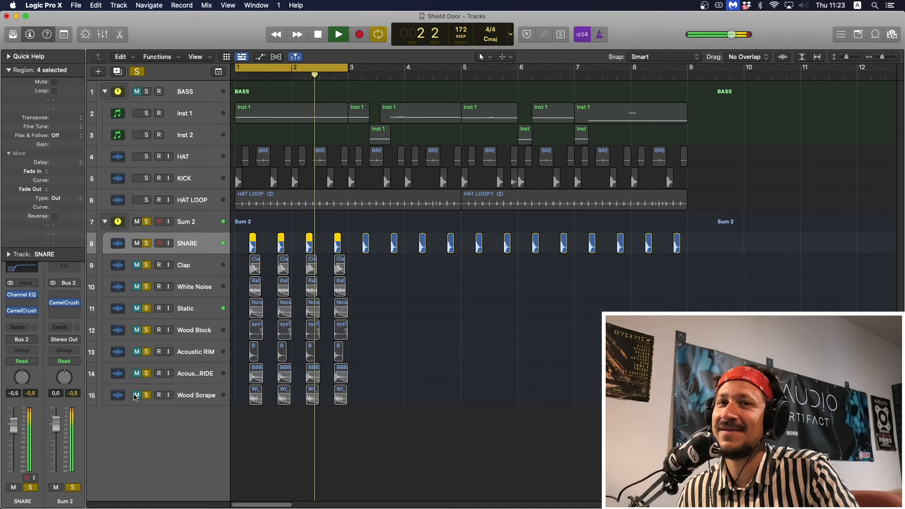
pyautogui.moveTo(135, 397); pyautogui.dragTo(135, 271)
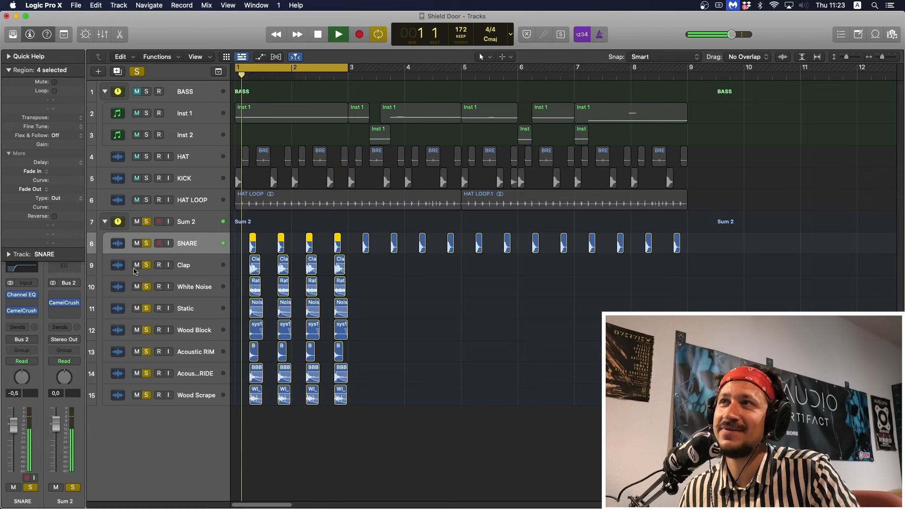
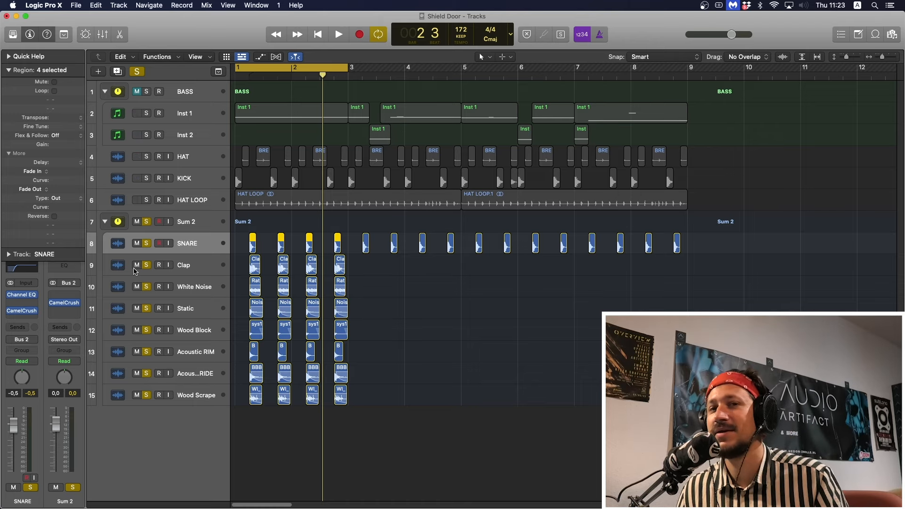
# Copy the Clap through Wood Scrape regions onto all remaining snare hits from bar 3 up to bar 9
pyautogui.click(200, 265)
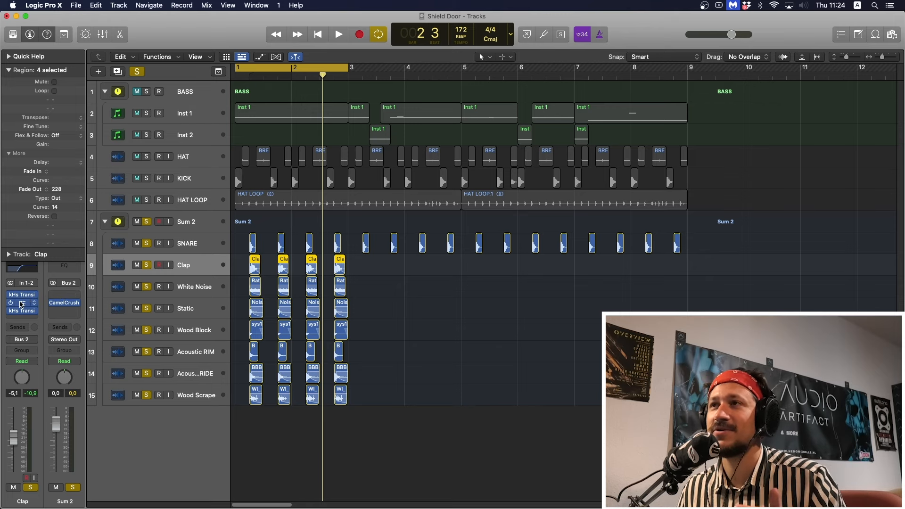
pyautogui.press('Down')
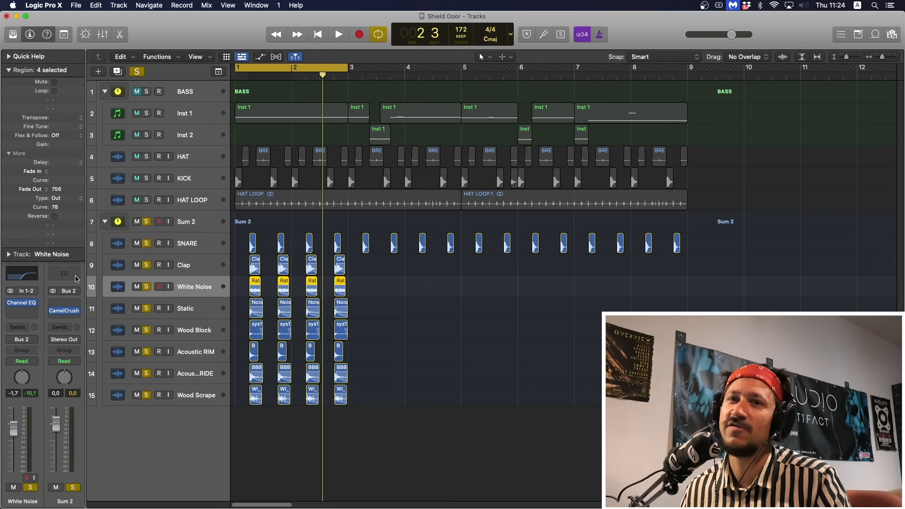
pyautogui.moveTo(372, 418); pyautogui.dragTo(368, 262)
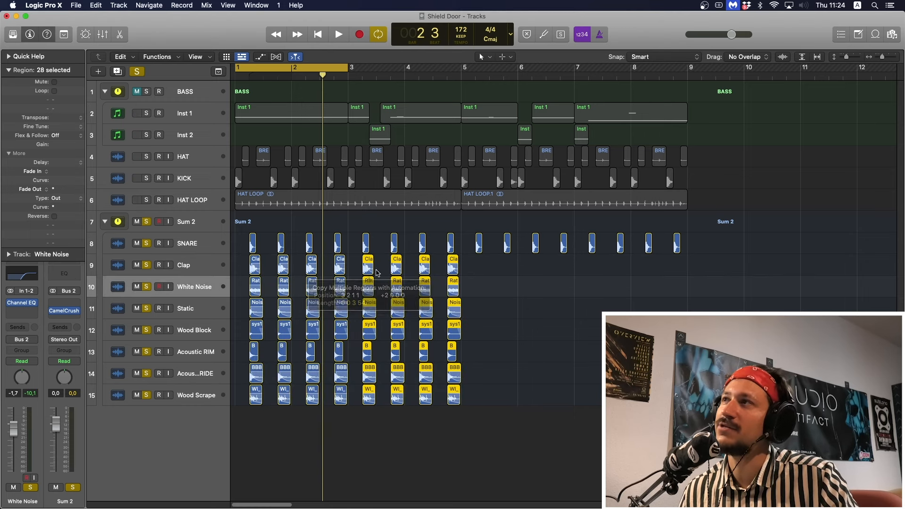
pyautogui.moveTo(514, 417); pyautogui.dragTo(479, 265)
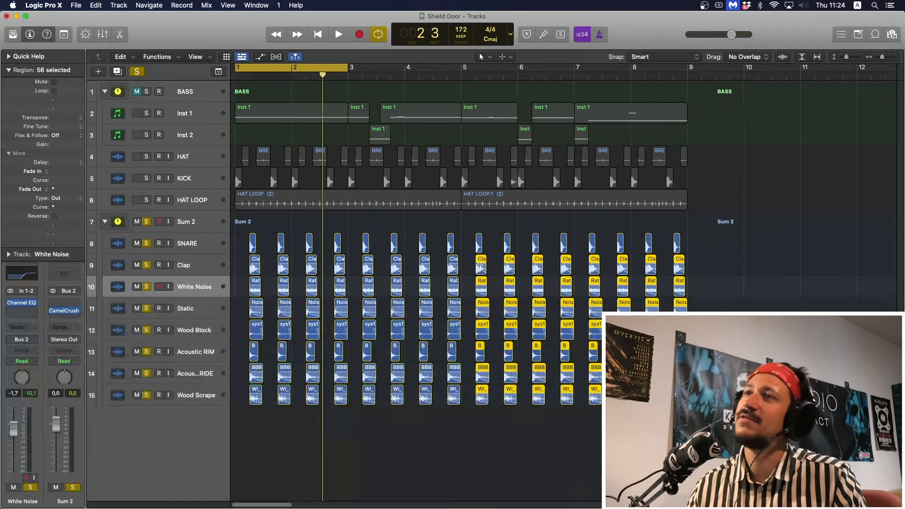
# Extend the cycle range to bars 1 through 9, unsolo the Sum 2 stack, and play the full beat
pyautogui.press('super+Left')
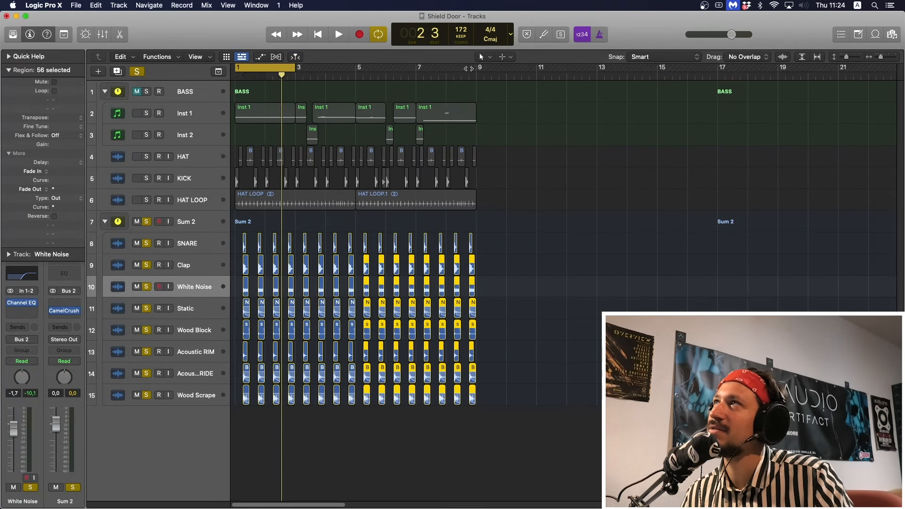
pyautogui.moveTo(478, 68); pyautogui.dragTo(244, 83)
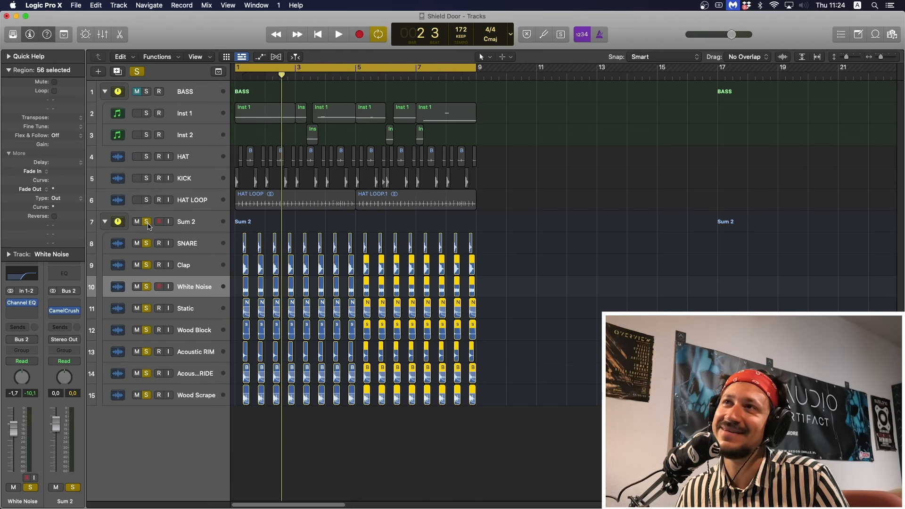
pyautogui.click(147, 223)
pyautogui.click(403, 417)
pyautogui.press('space')
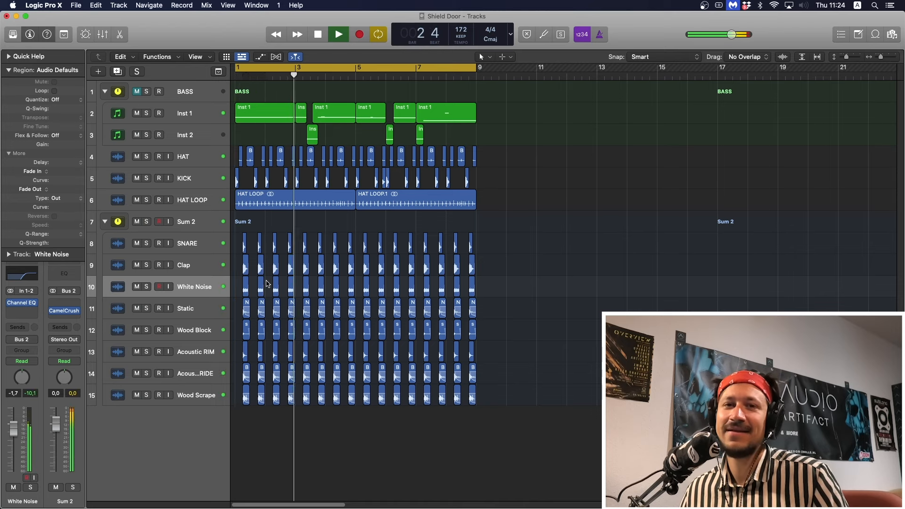
pyautogui.press('space')
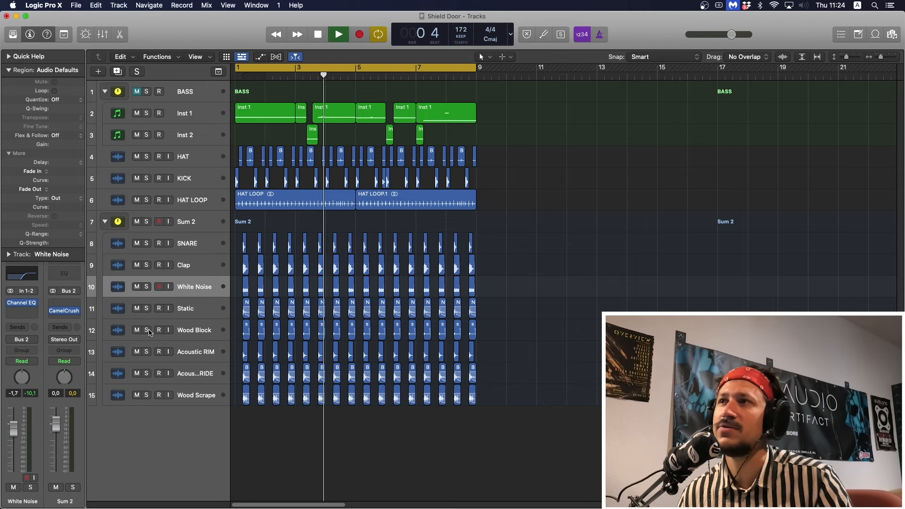
pyautogui.press('space')
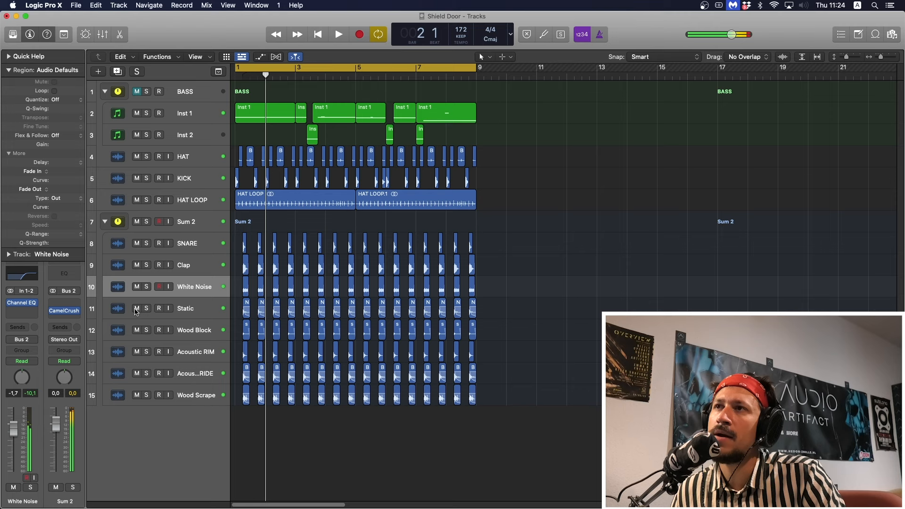
# Audition the beat with the Clap, Acoustic RIDE and Acoustic RIM tracks muted one at a time
pyautogui.click(136, 265)
pyautogui.press('space')
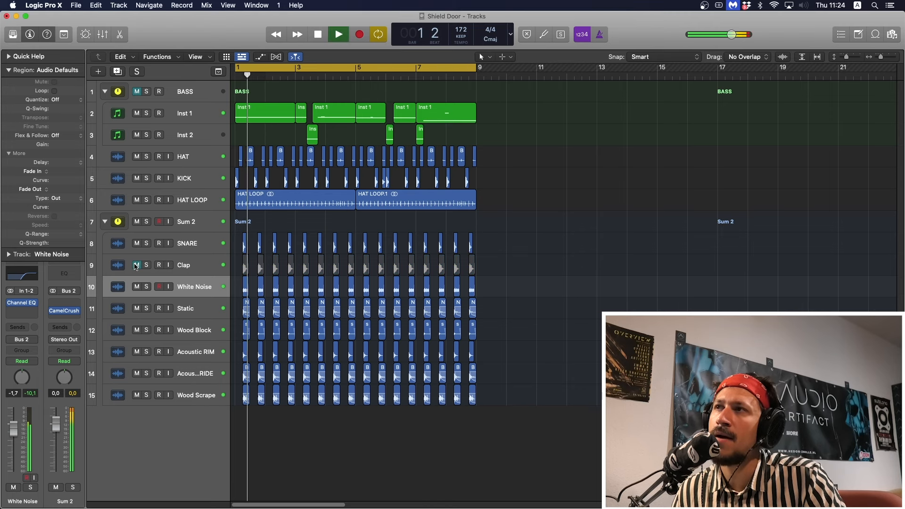
pyautogui.click(137, 264)
pyautogui.press('space')
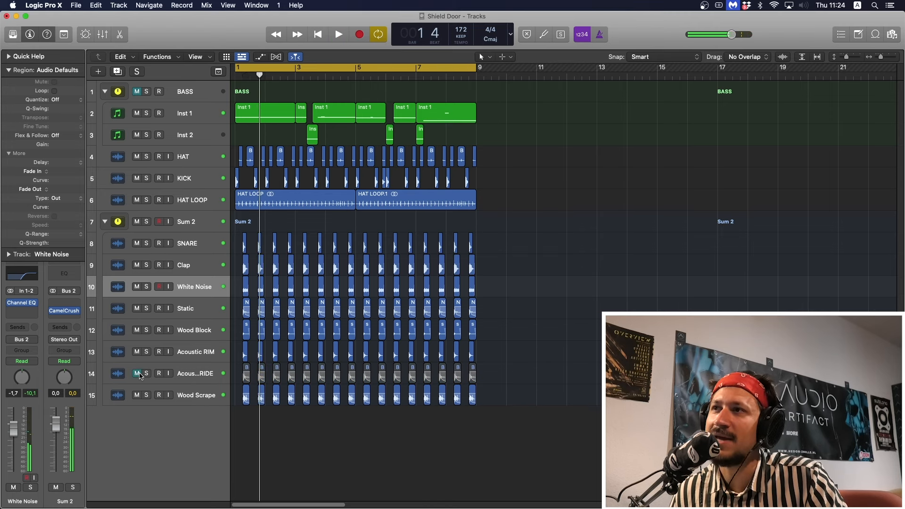
pyautogui.press('space')
pyautogui.press('space')
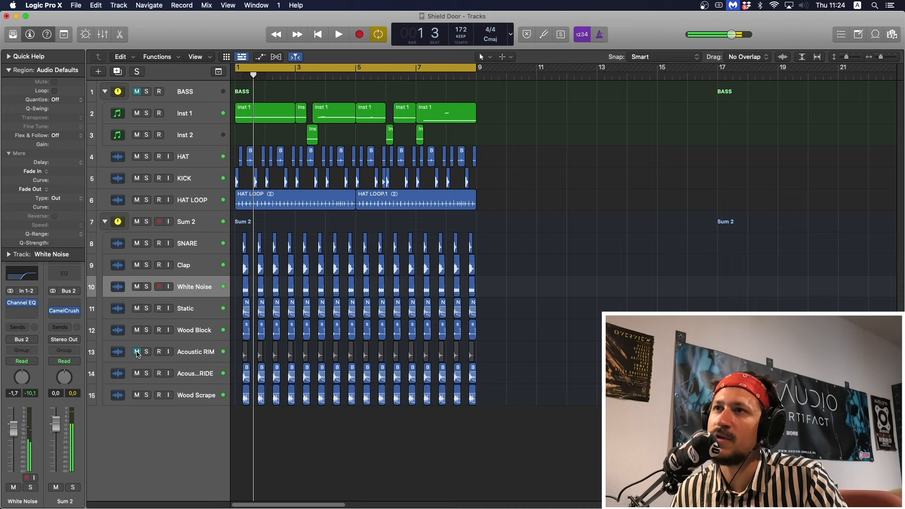
pyautogui.press('space')
pyautogui.press('space')
# Audition the beat with the Wood Block and Static tracks muted one at a time
pyautogui.click(136, 331)
pyautogui.press('space')
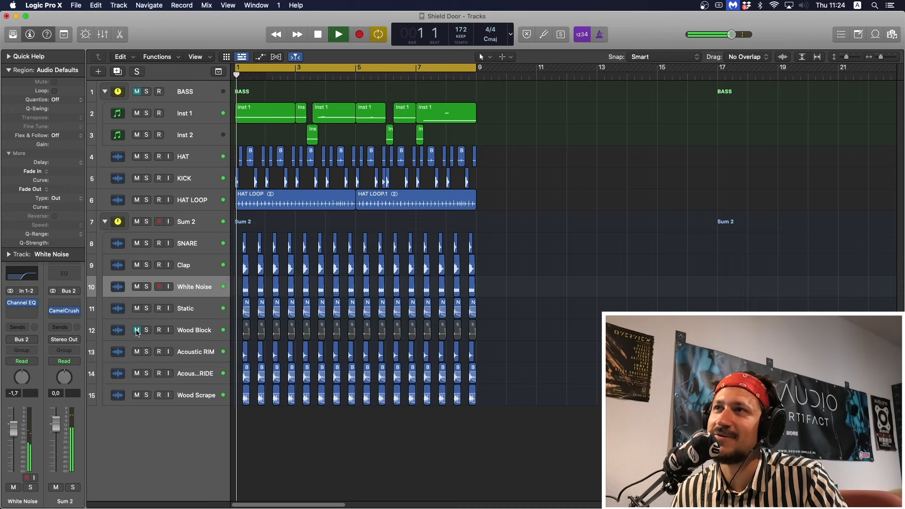
pyautogui.press('space')
pyautogui.click(137, 331)
pyautogui.click(137, 310)
pyautogui.press('space')
pyautogui.click(137, 309)
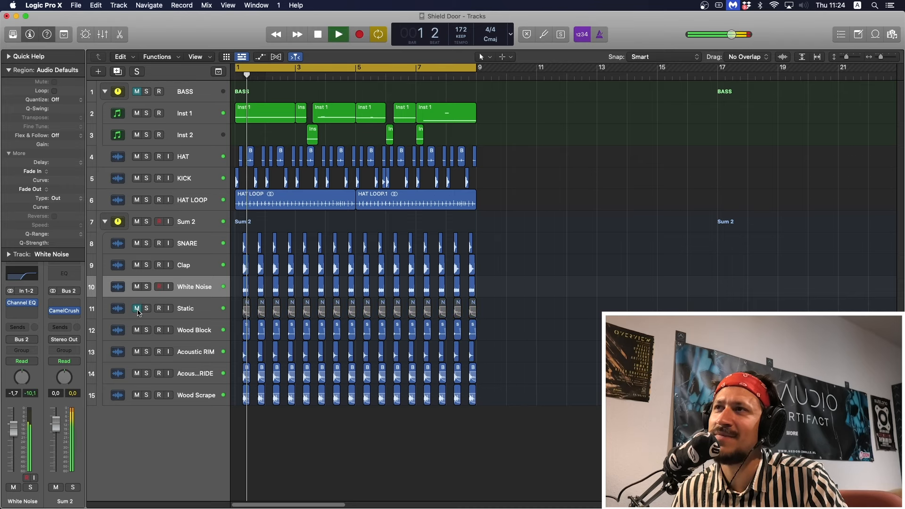
pyautogui.press('space')
# Audition the beat with Wood Scrape muted, and listen to the Acoustic RIM track in solo
pyautogui.click(137, 395)
pyautogui.press('space')
pyautogui.press('space')
pyautogui.click(137, 396)
pyautogui.click(147, 353)
pyautogui.press('space')
pyautogui.press('space')
pyautogui.click(146, 352)
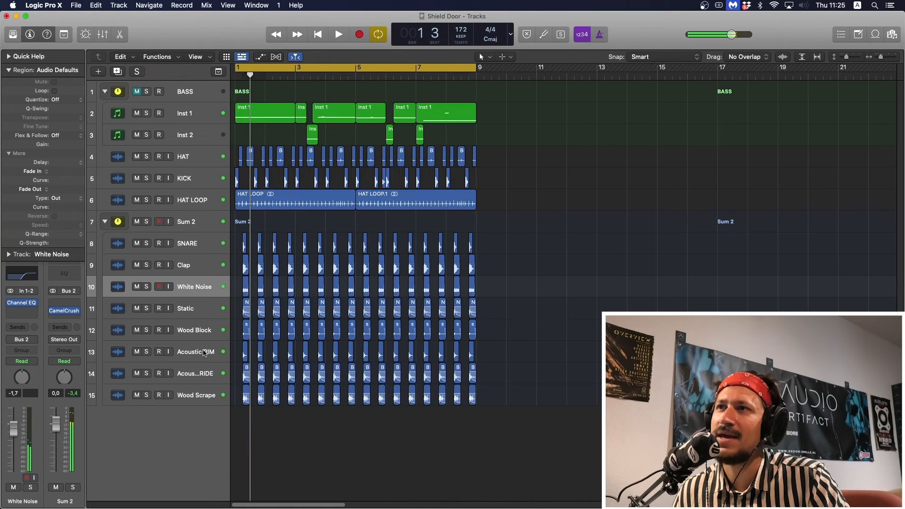
# Duplicate the Channel EQ on the Acoustic RIM track into the next insert slot and open the copy
pyautogui.click(201, 353)
pyautogui.press('space')
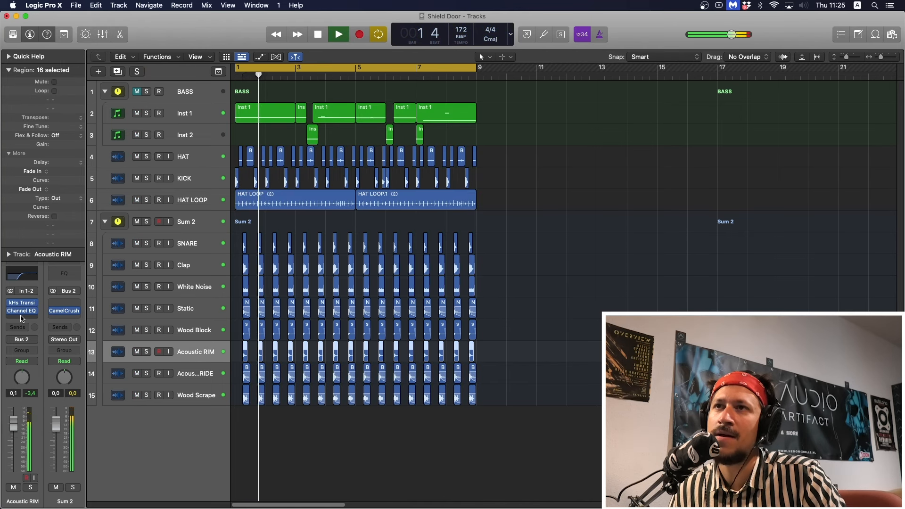
pyautogui.moveTo(25, 313)
pyautogui.press('space')
pyautogui.moveTo(24, 312); pyautogui.dragTo(28, 318)
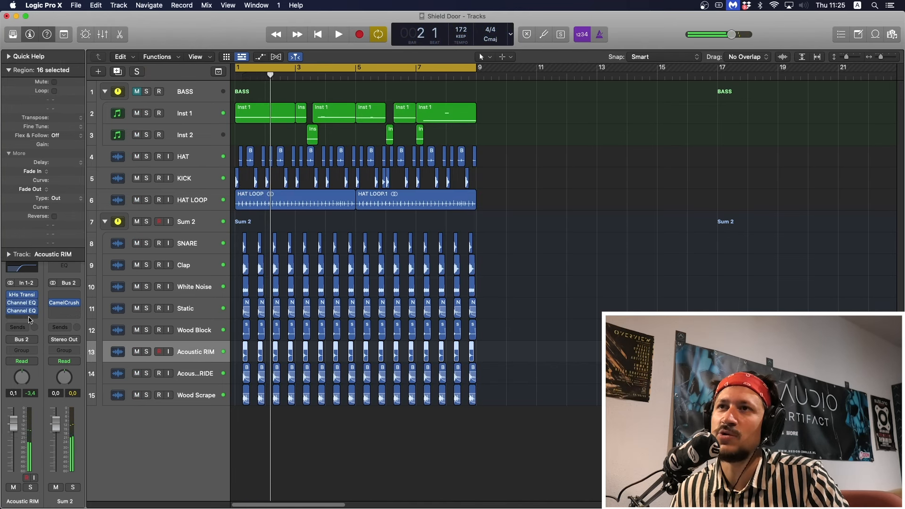
pyautogui.click(22, 316)
pyautogui.click(20, 313)
pyautogui.click(21, 310)
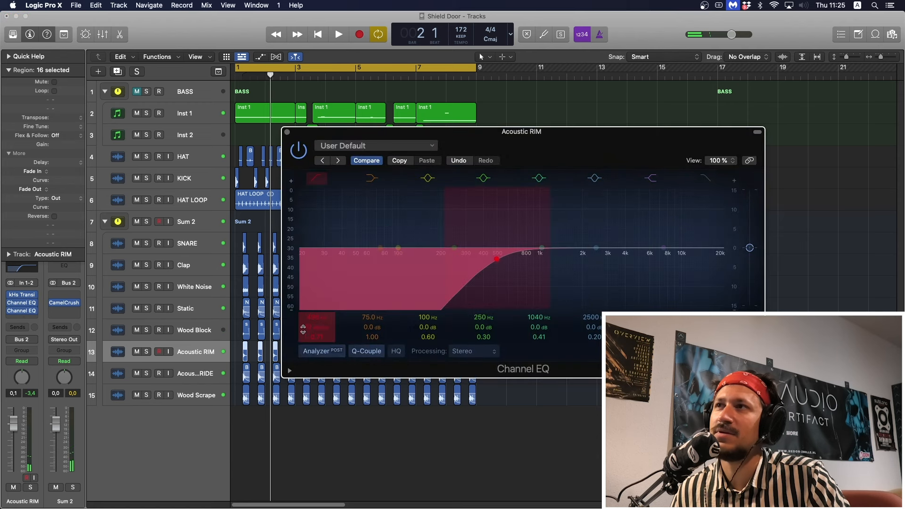
# Set the Acoustic RIM EQ's low cut to 855 Hz during playback and lower the track's volume to -2.1 dB
pyautogui.press('space')
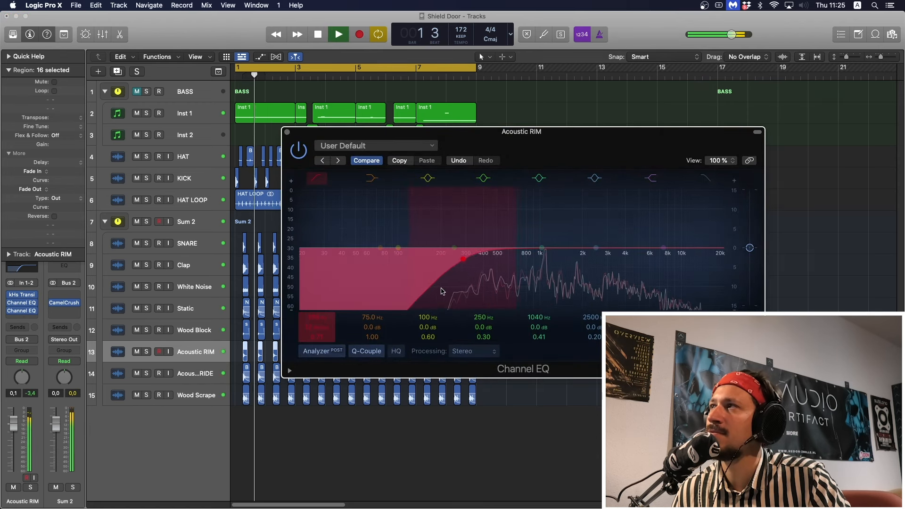
pyautogui.moveTo(475, 291); pyautogui.dragTo(506, 289)
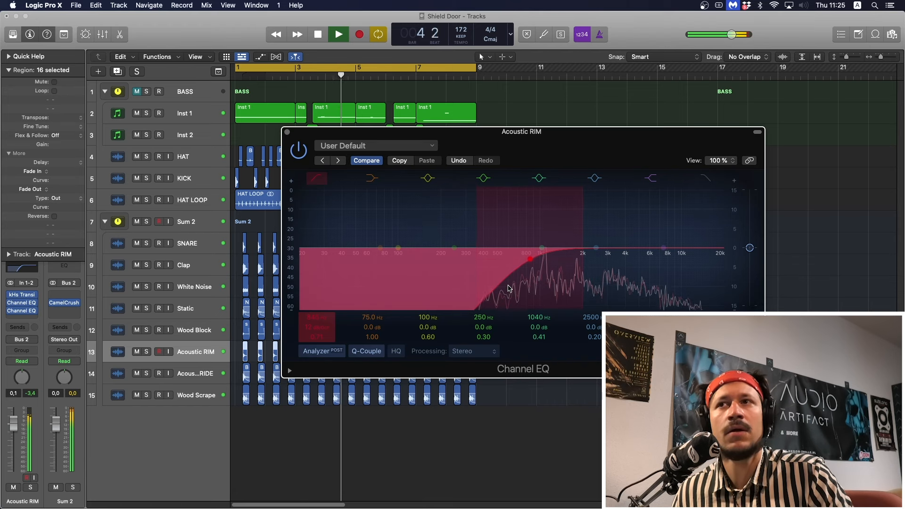
pyautogui.press('space')
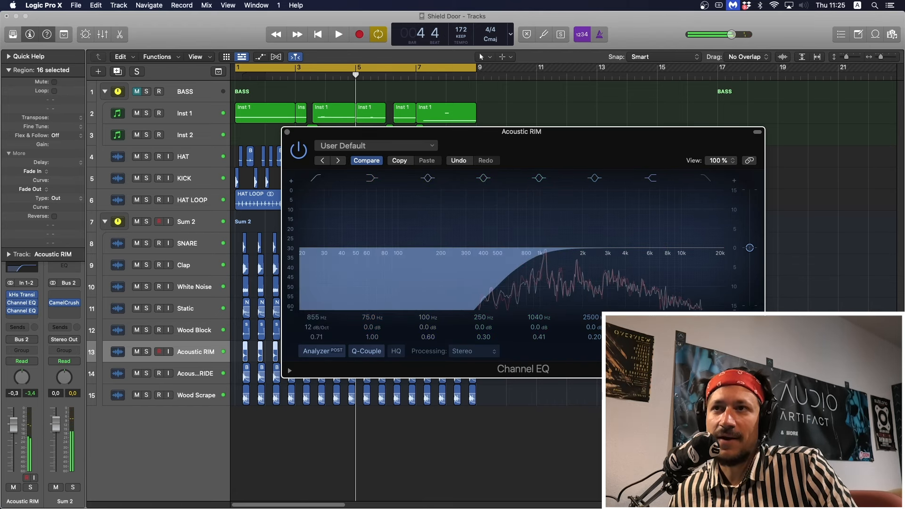
pyautogui.press('space')
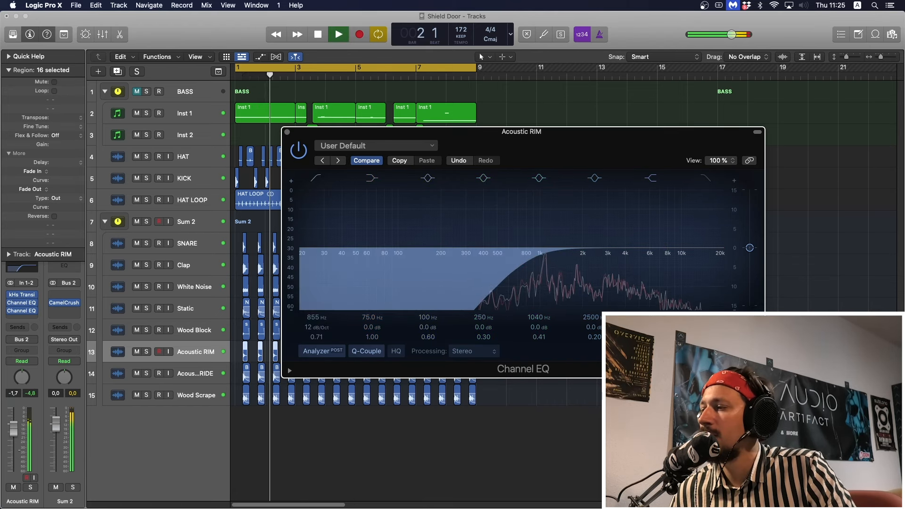
pyautogui.click(66, 269)
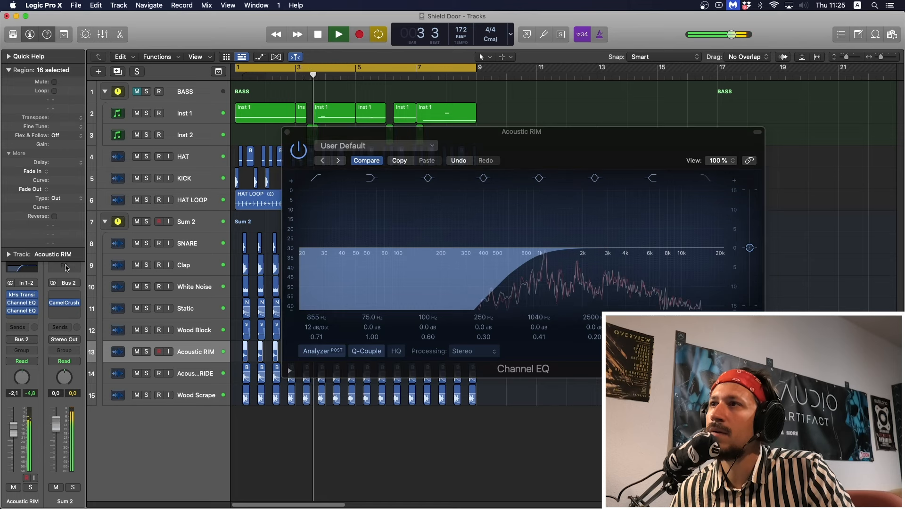
# Set the fade-out of the 16 Acoustic RIM regions to 70, close the Channel EQ window, and check the result in playback
pyautogui.press('space')
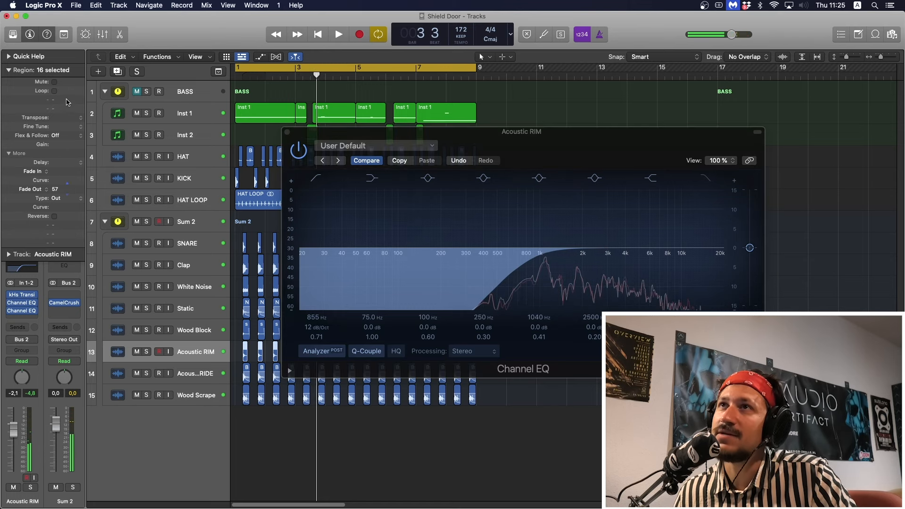
pyautogui.press('space')
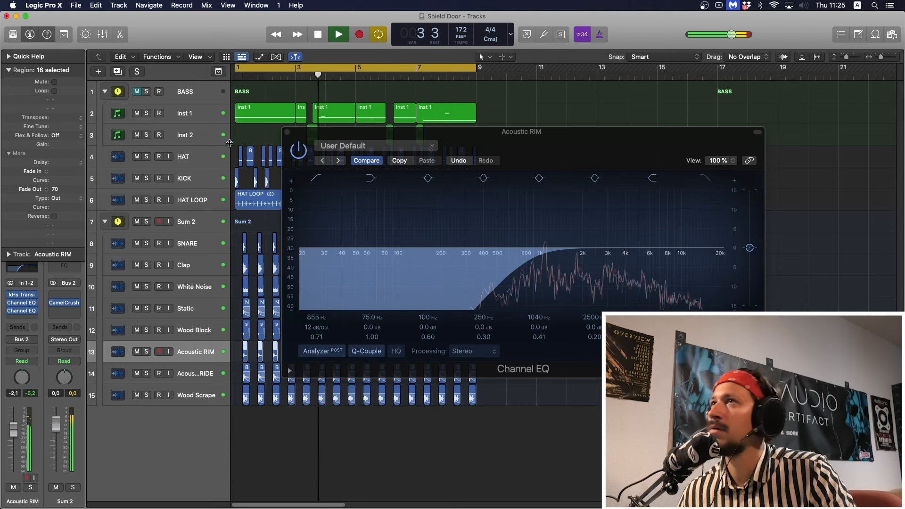
pyautogui.click(287, 132)
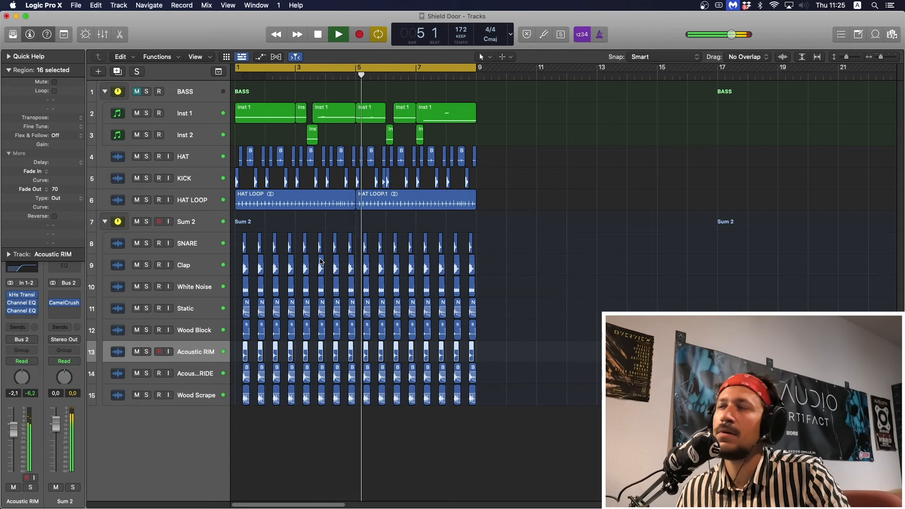
pyautogui.press('space')
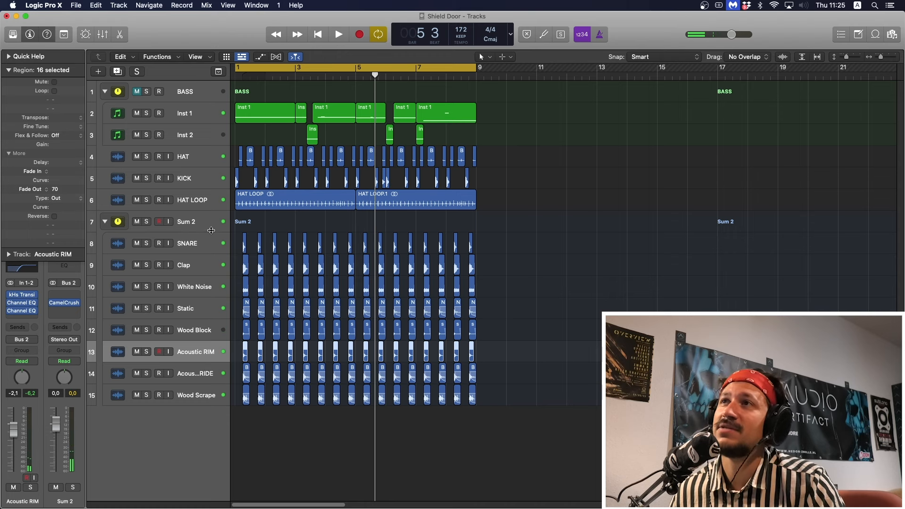
# Collapse the Sum 2 summing stack and rename it SNARE
pyautogui.click(207, 243)
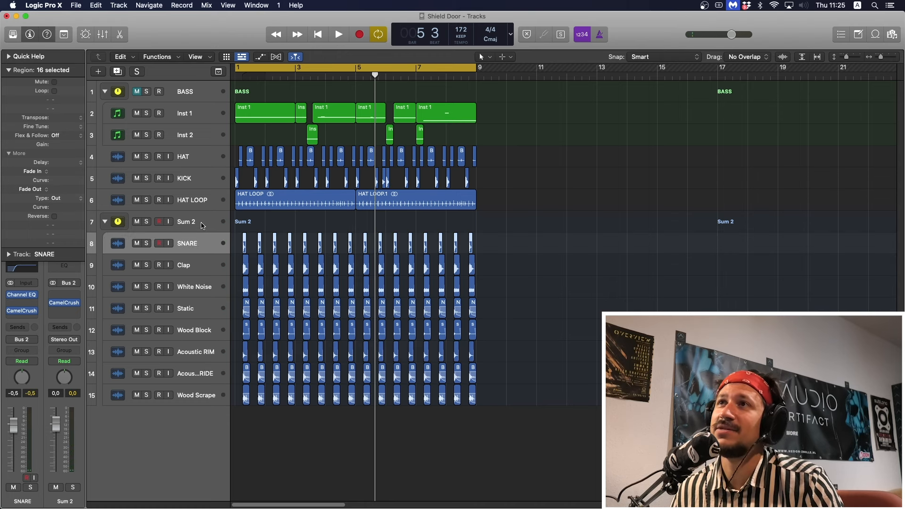
pyautogui.moveTo(246, 432); pyautogui.dragTo(244, 235)
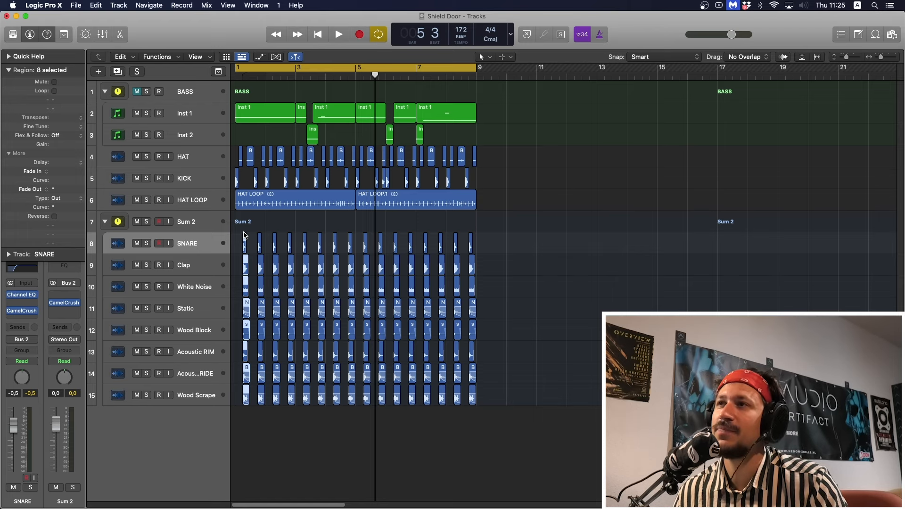
pyautogui.click(188, 224)
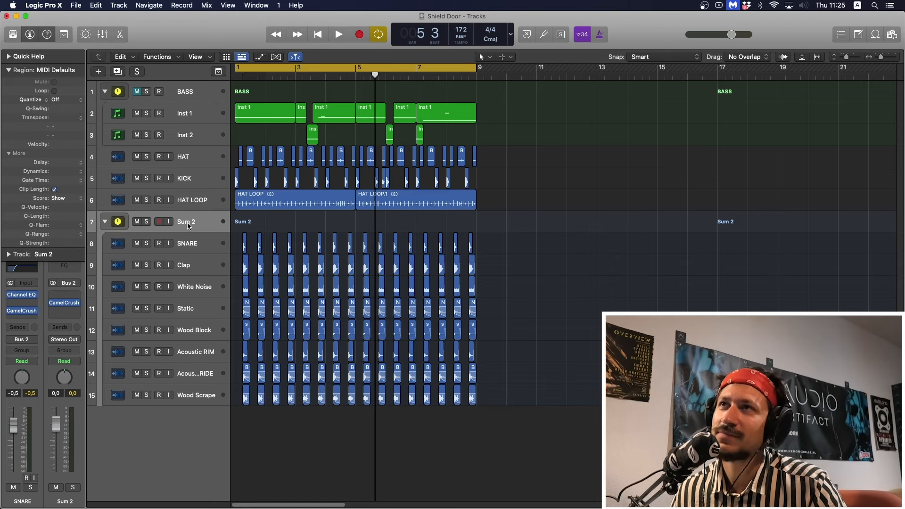
pyautogui.click(105, 221)
pyautogui.doubleClick(188, 221)
pyautogui.write('SNARE')
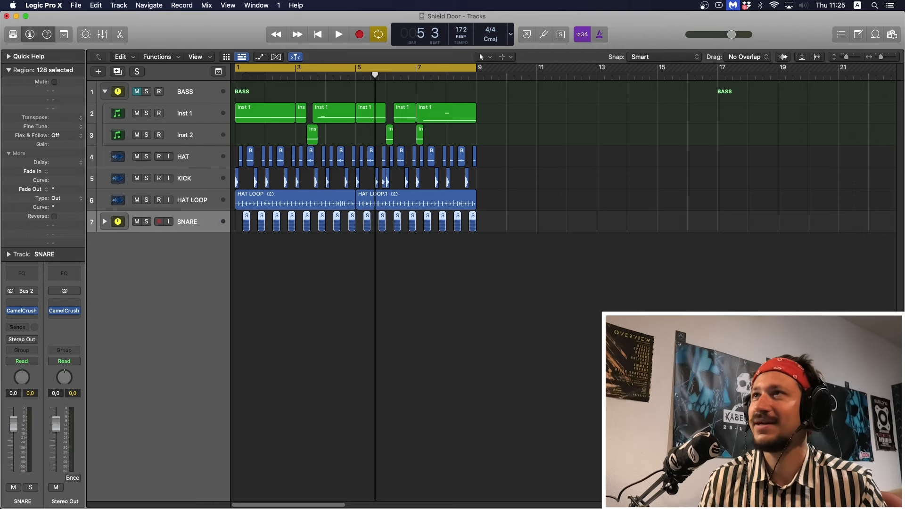
pyautogui.press('Return')
# Unmute the BASS stack, play the full beat from the start, and expand the SNARE stack
pyautogui.press('super+Down')
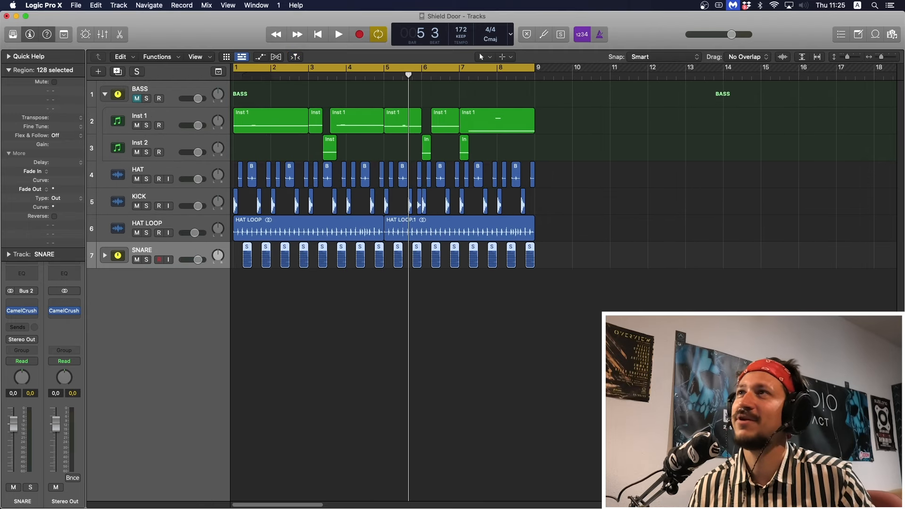
pyautogui.press('Return')
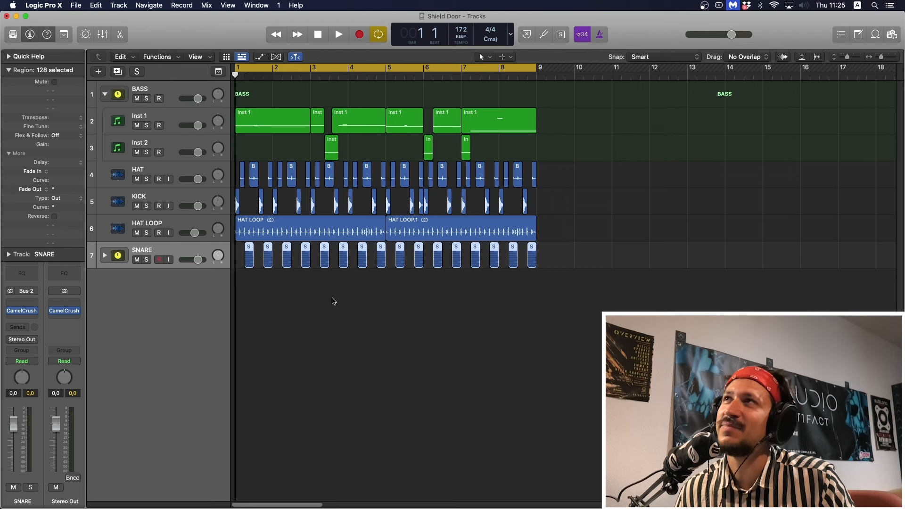
pyautogui.click(332, 300)
pyautogui.press('space')
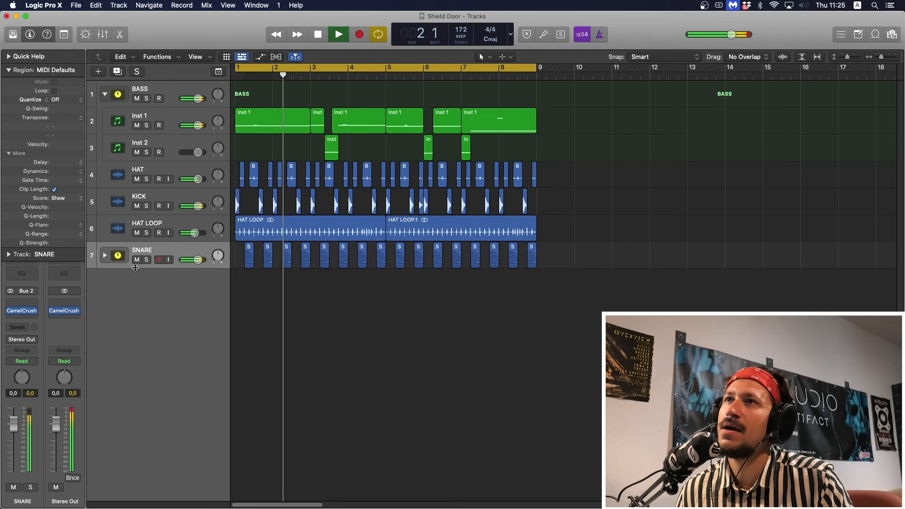
pyautogui.click(105, 256)
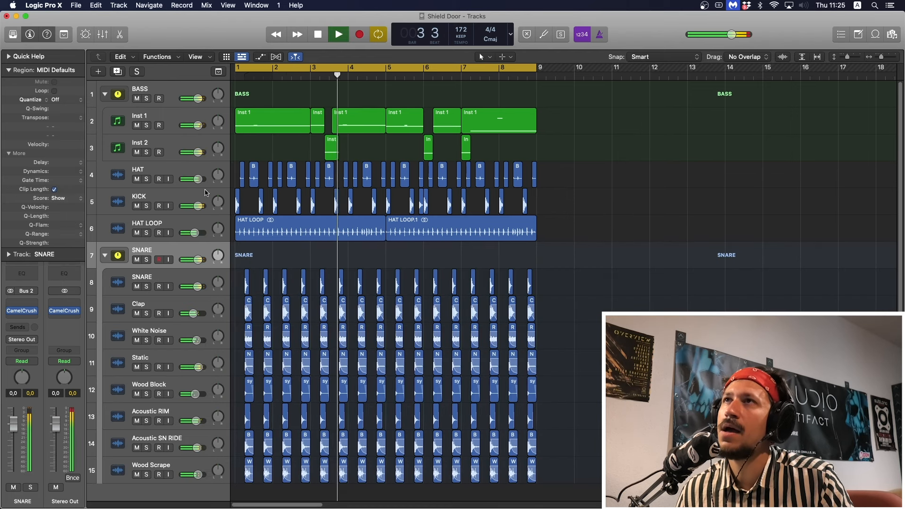
# Set the volume routing of the BASS stack's second LFOTool (Snare MAIN) to 65 during playback and close the plug-in window
pyautogui.click(169, 89)
pyautogui.press('space')
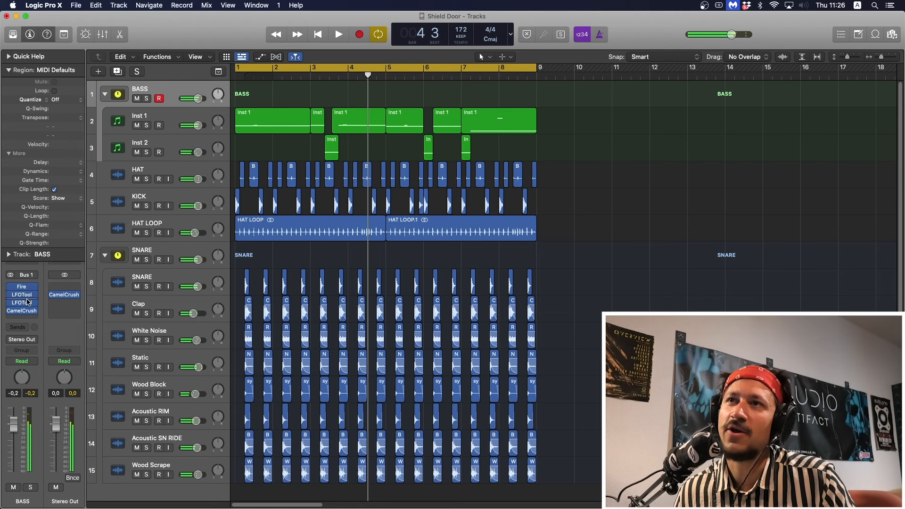
pyautogui.click(28, 304)
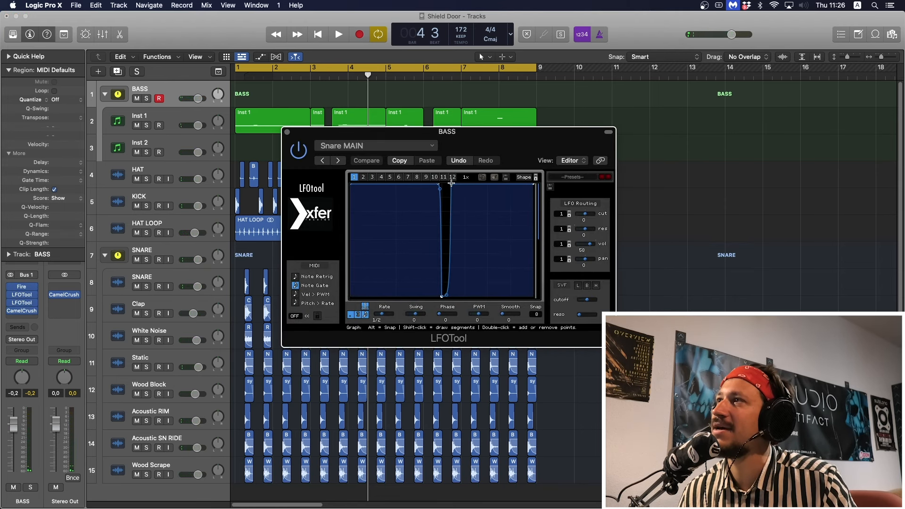
pyautogui.press('space')
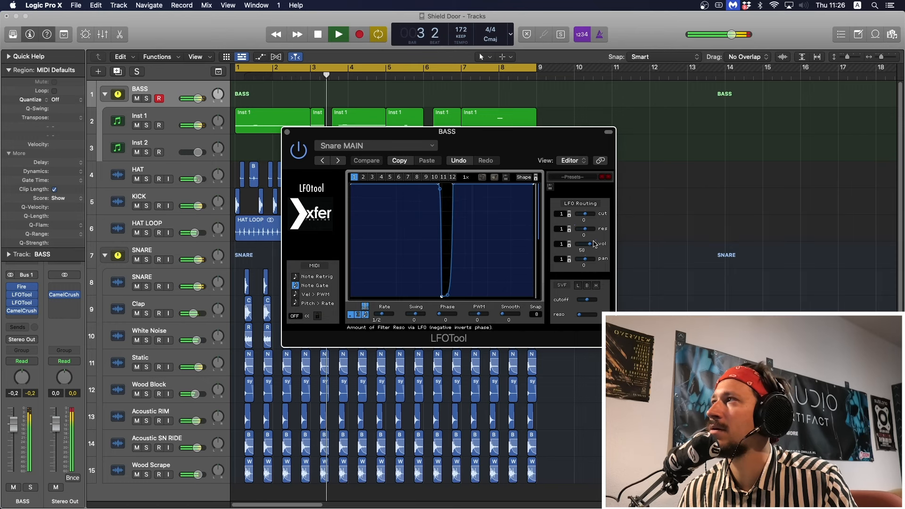
pyautogui.moveTo(590, 244); pyautogui.dragTo(598, 245)
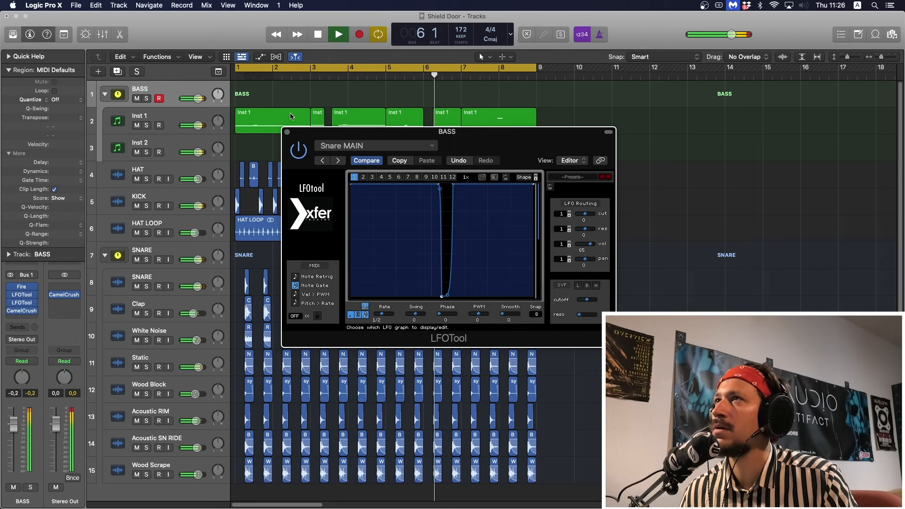
pyautogui.click(287, 132)
# Compare the beat with the snare layers from Clap to Wood Scrape muted and unmuted
pyautogui.scroll(-1, 141, 289)
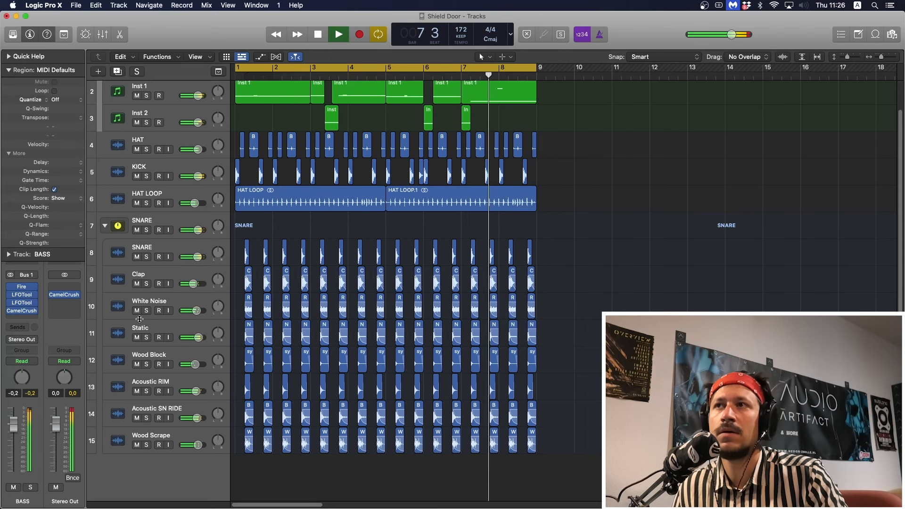
pyautogui.press('space')
pyautogui.moveTo(137, 283); pyautogui.dragTo(137, 392)
pyautogui.moveTo(151, 423); pyautogui.dragTo(156, 453)
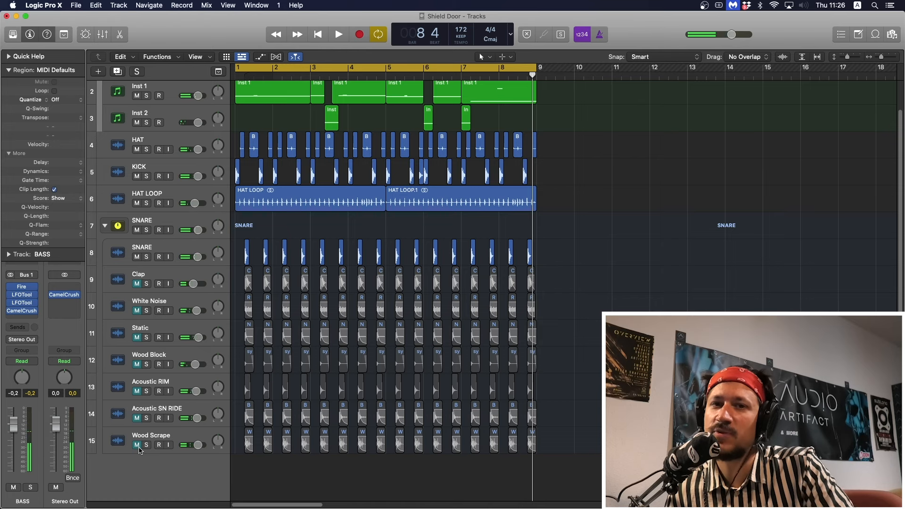
pyautogui.press('space')
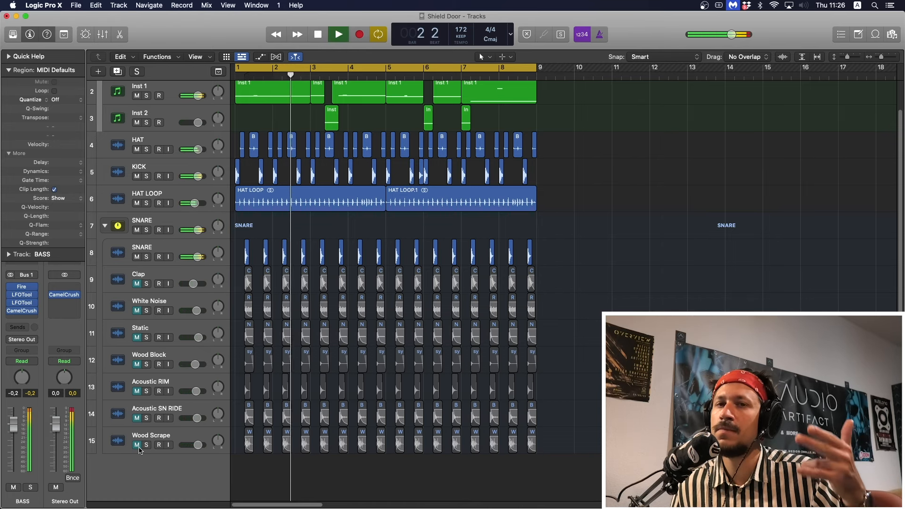
pyautogui.moveTo(137, 445); pyautogui.dragTo(136, 289)
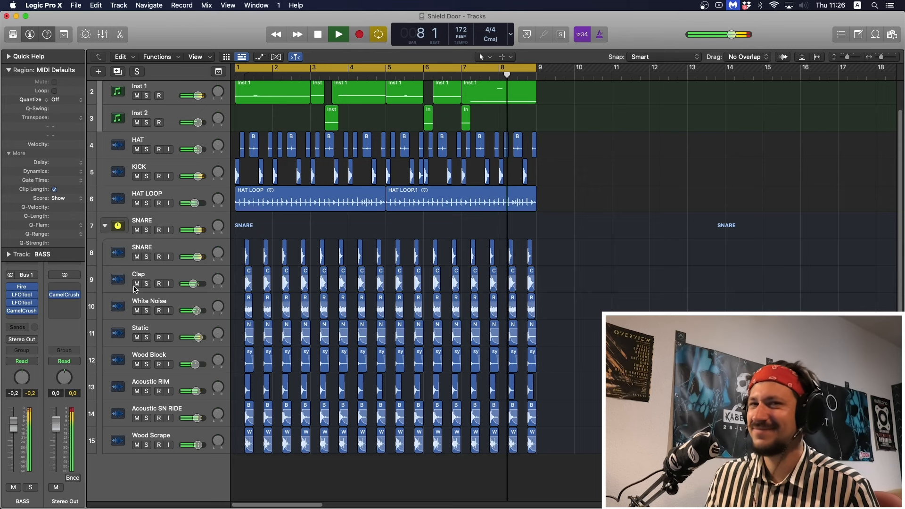
pyautogui.press('space')
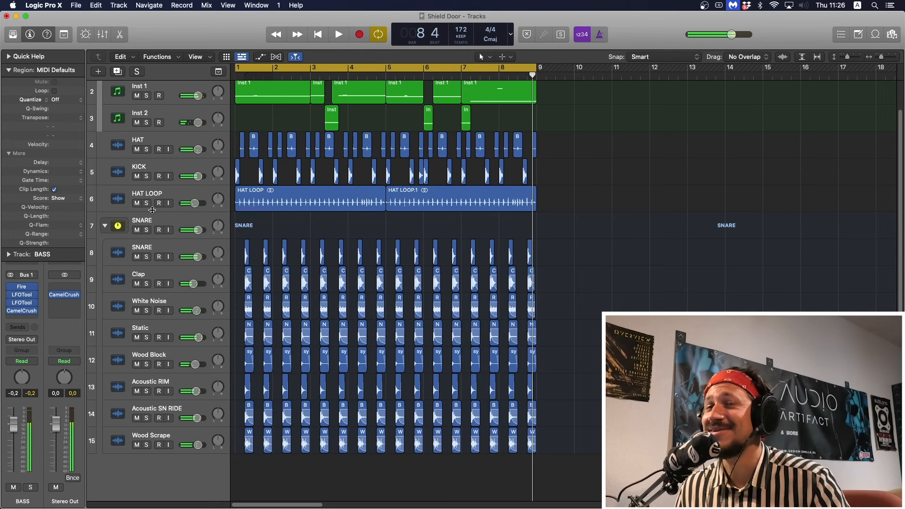
# Insert a stereo kHs Transient Shaper before CamelCrusher on the SNARE stack
pyautogui.click(160, 215)
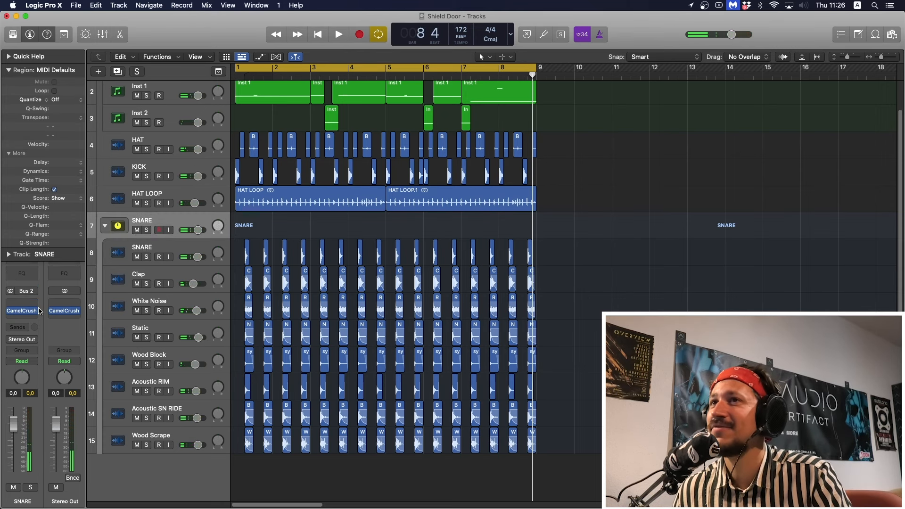
pyautogui.click(22, 304)
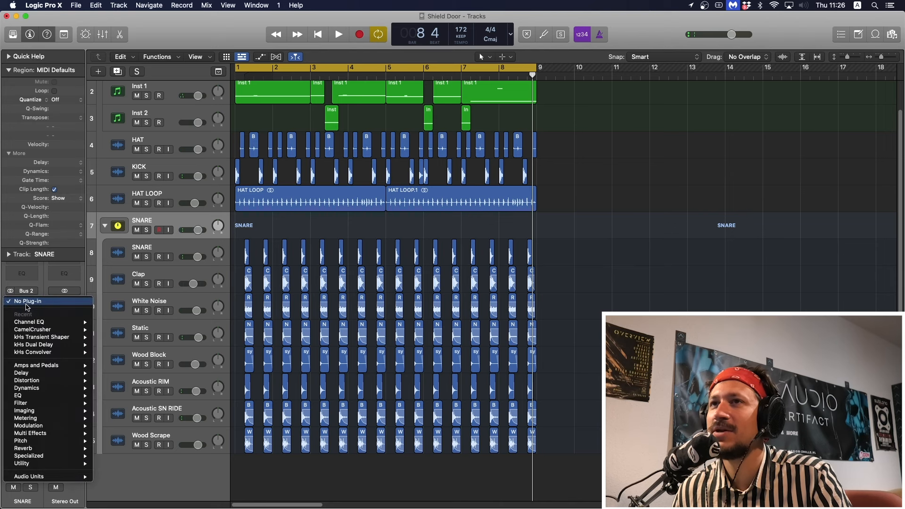
pyautogui.moveTo(61, 338)
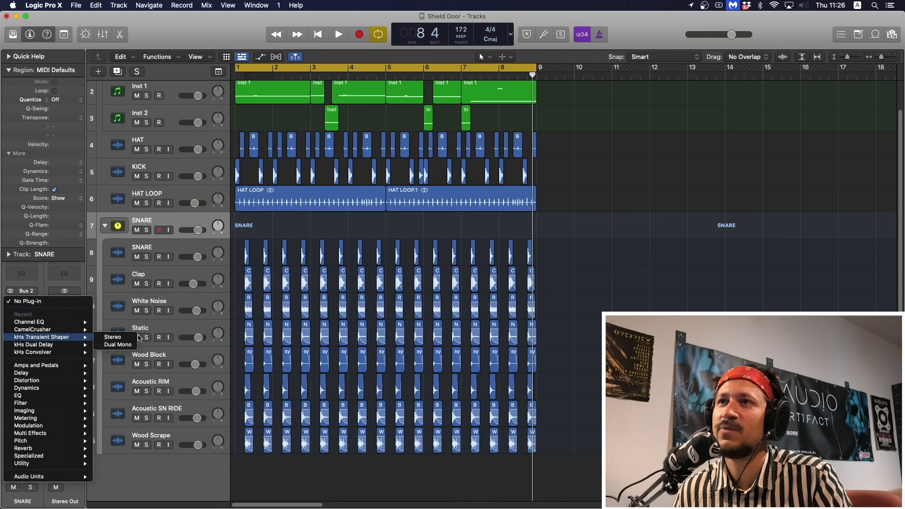
pyautogui.click(135, 339)
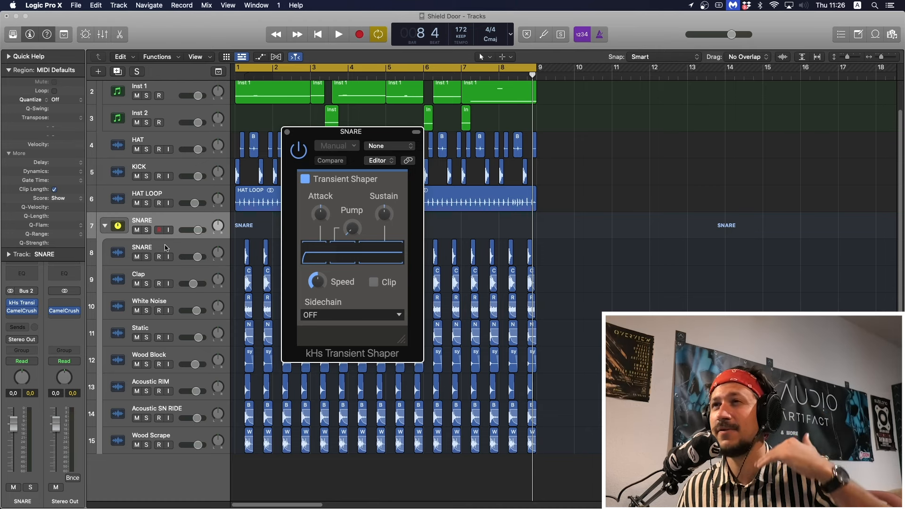
pyautogui.click(165, 247)
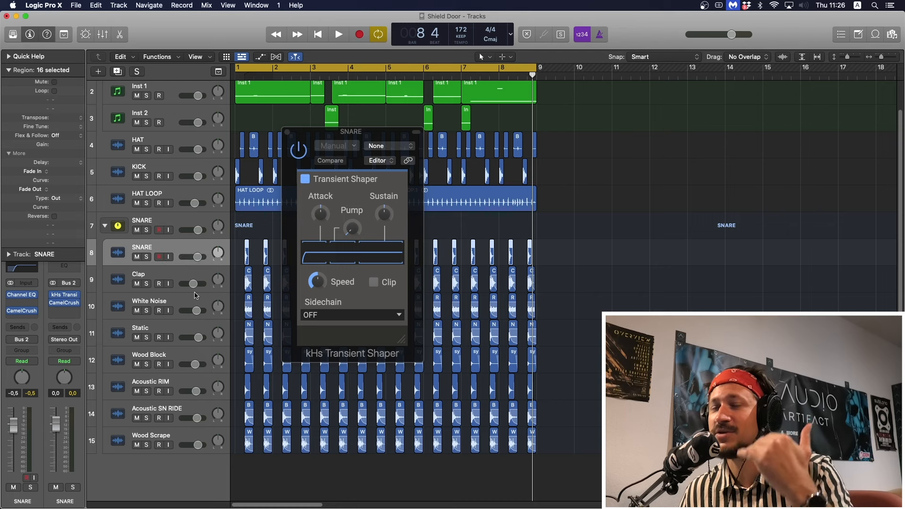
pyautogui.click(172, 224)
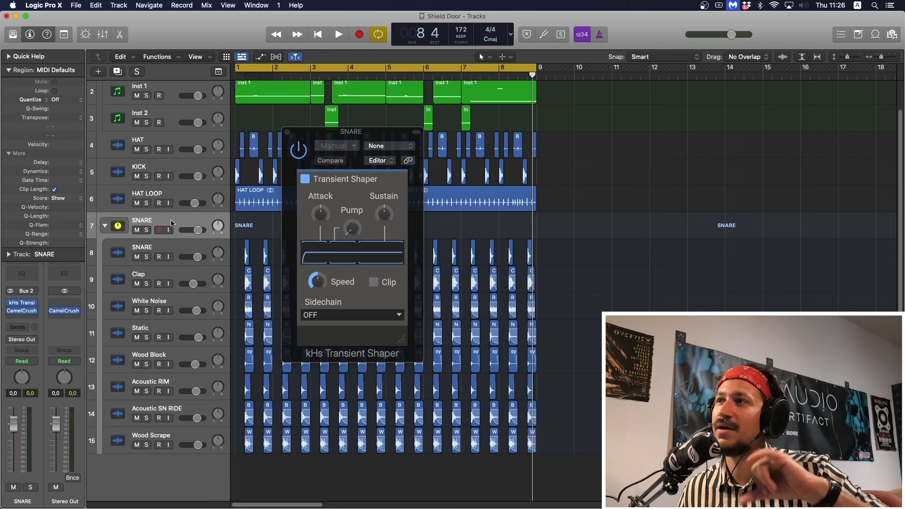
# Solo the SNARE stack and lower the Transient Shaper's Sustain to -14 % while listening
pyautogui.click(146, 230)
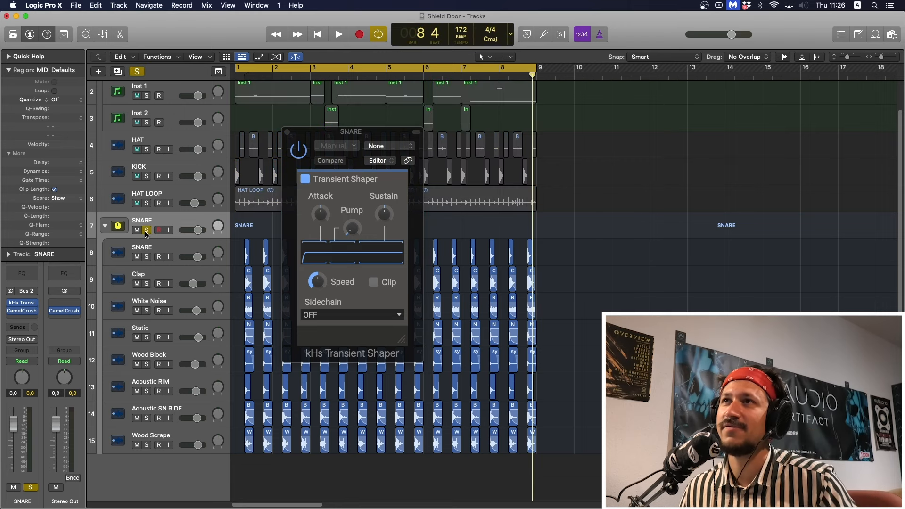
pyautogui.press('space')
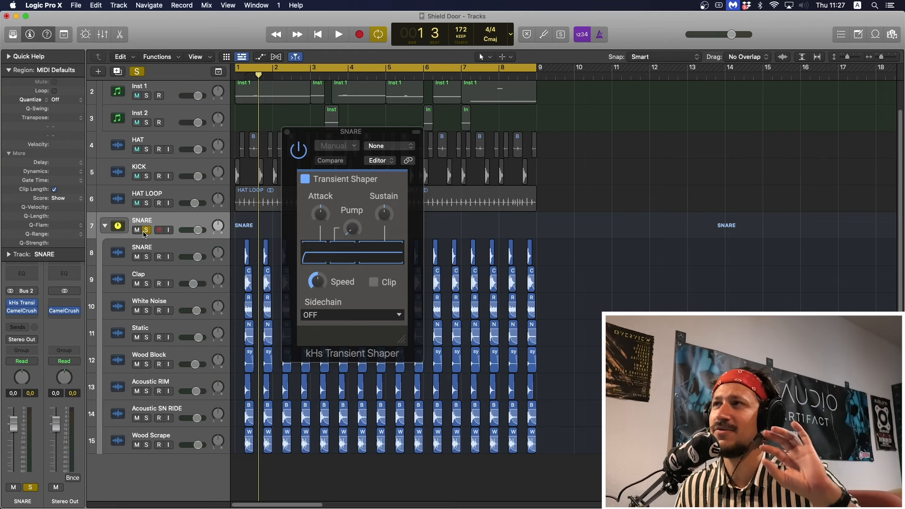
pyautogui.click(384, 215)
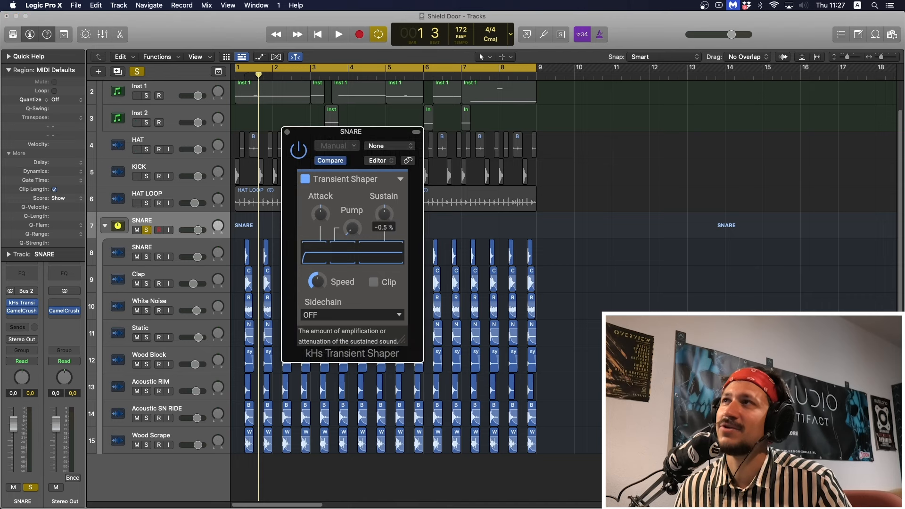
pyautogui.moveTo(384, 214); pyautogui.dragTo(384, 224)
pyautogui.press('space')
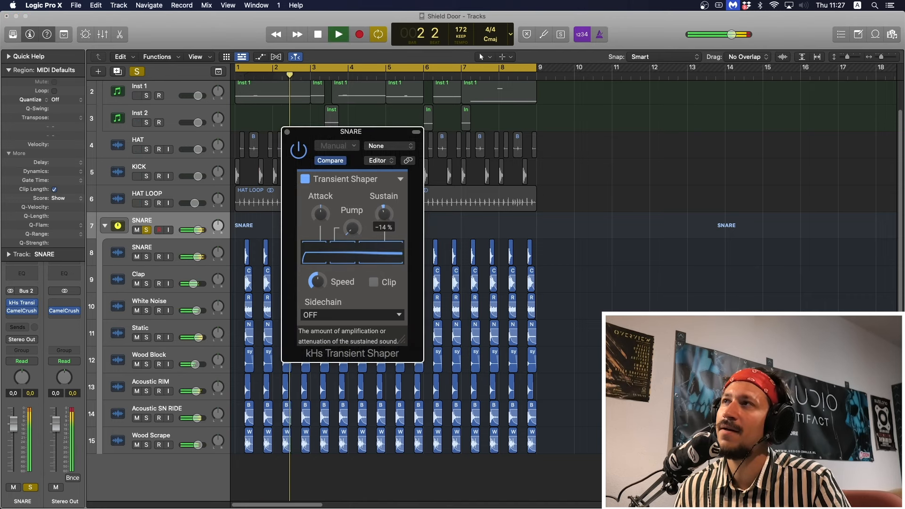
pyautogui.press('space')
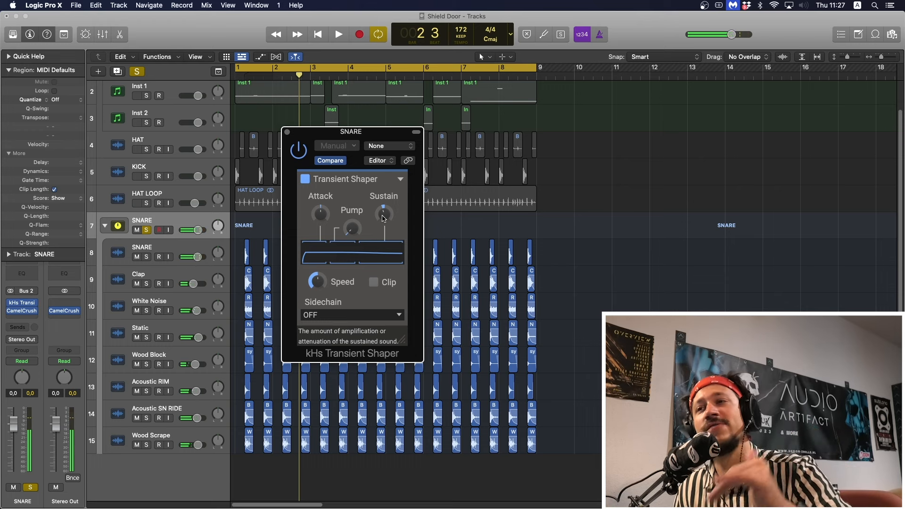
# Fine-tune the Transient Shaper's Sustain in solo playback, then unsolo the SNARE stack and close the plug-in window
pyautogui.moveTo(383, 218); pyautogui.dragTo(384, 221)
pyautogui.press('space')
pyautogui.press('space')
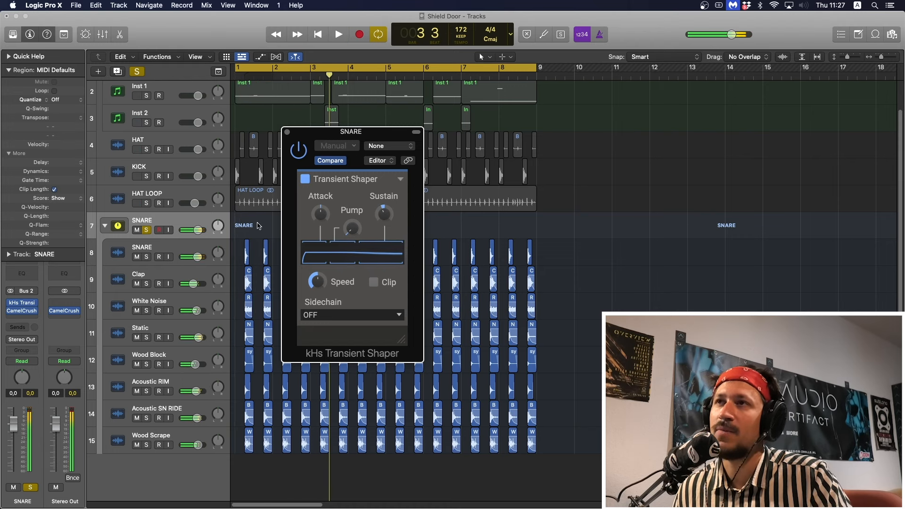
pyautogui.click(145, 230)
pyautogui.click(288, 132)
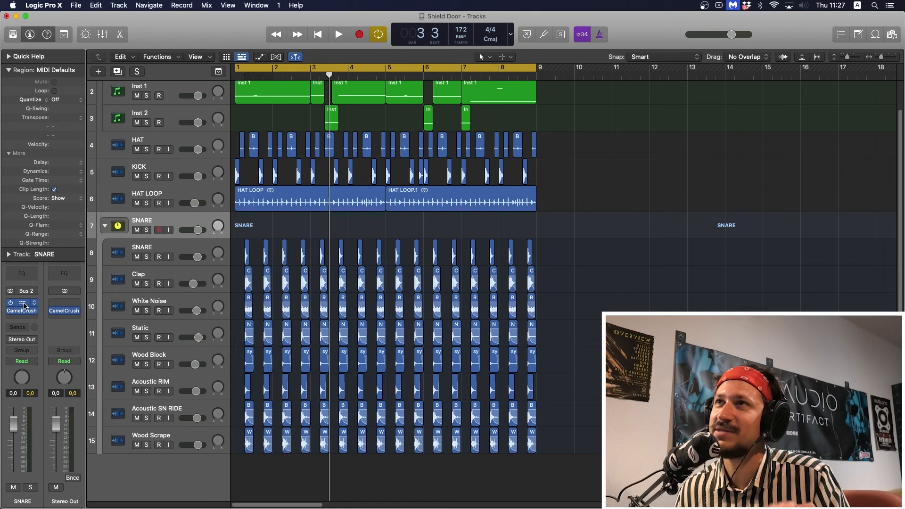
# Readjust the SNARE stack's Transient Shaper Sustain slightly while the full beat plays, and close its window
pyautogui.press('space')
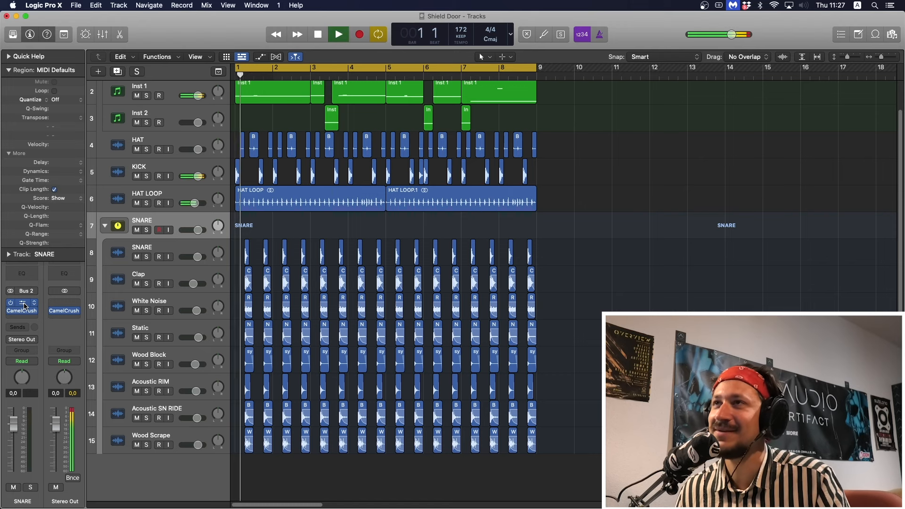
pyautogui.click(22, 305)
pyautogui.moveTo(384, 214)
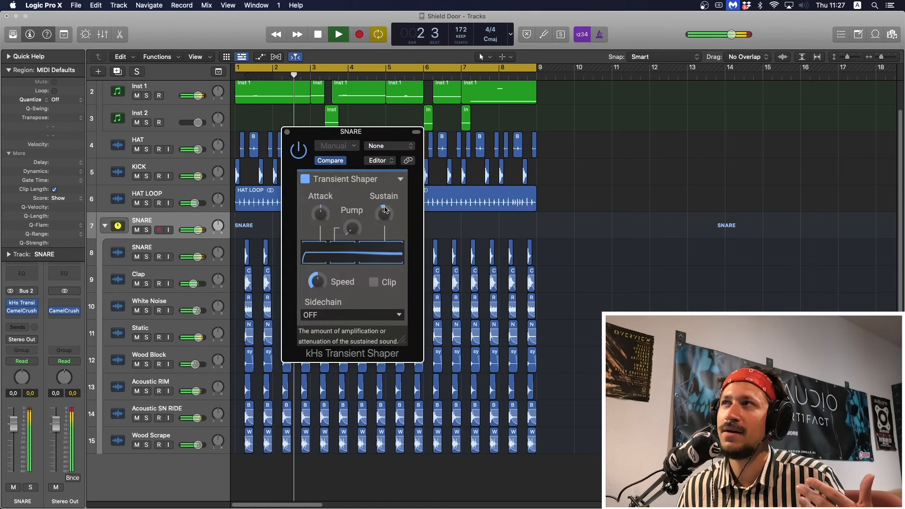
pyautogui.moveTo(384, 213); pyautogui.dragTo(384, 214)
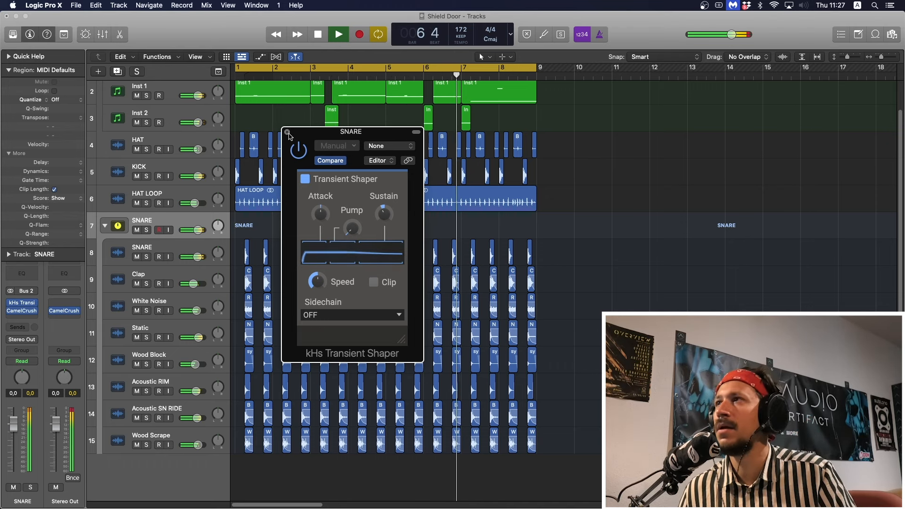
pyautogui.click(287, 132)
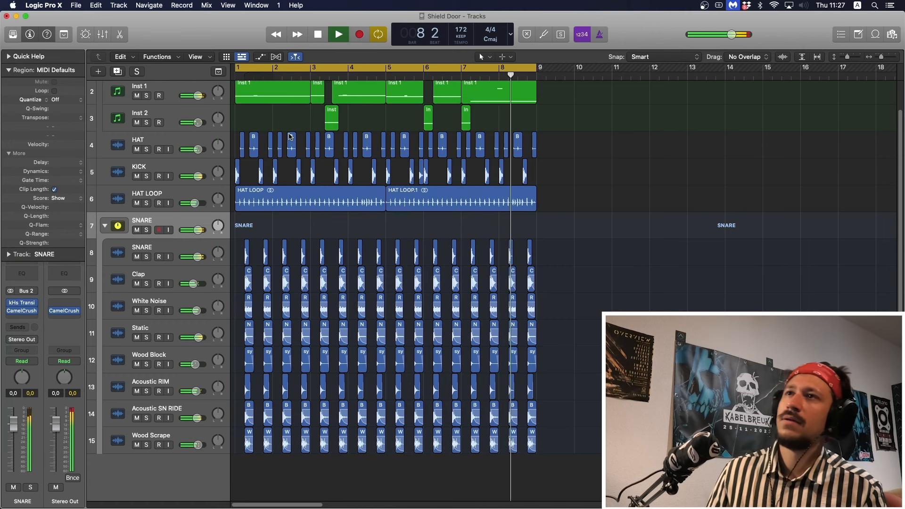
# Play the beat with only the original snare by muting its seven layers, then unmute them and listen again
pyautogui.press('space')
pyautogui.moveTo(136, 284); pyautogui.dragTo(137, 445)
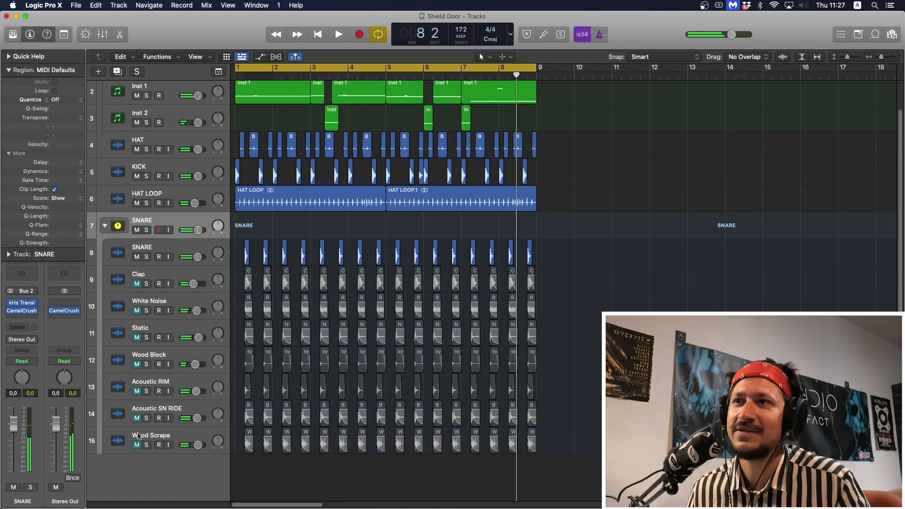
pyautogui.press('space')
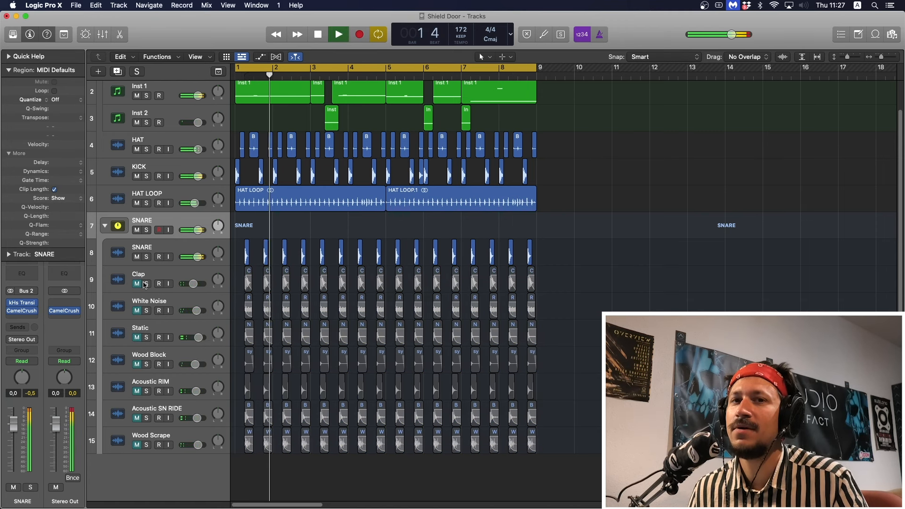
pyautogui.press('space')
pyautogui.moveTo(137, 284); pyautogui.dragTo(139, 479)
pyautogui.press('space')
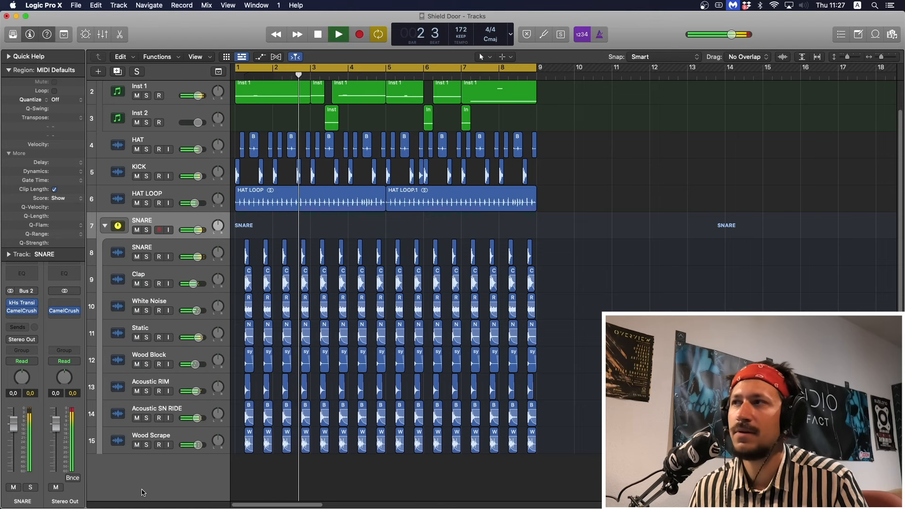
pyautogui.press('space')
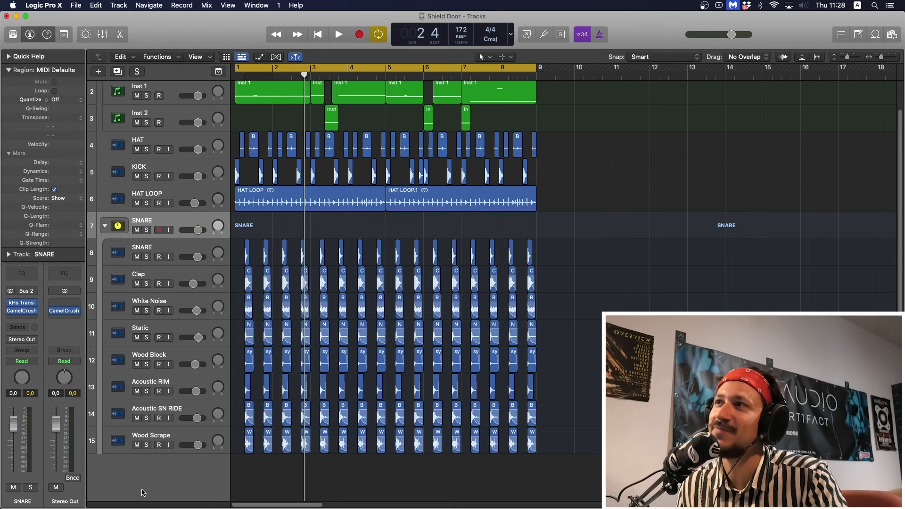
pyautogui.moveTo(563, 386); pyautogui.dragTo(276, 260)
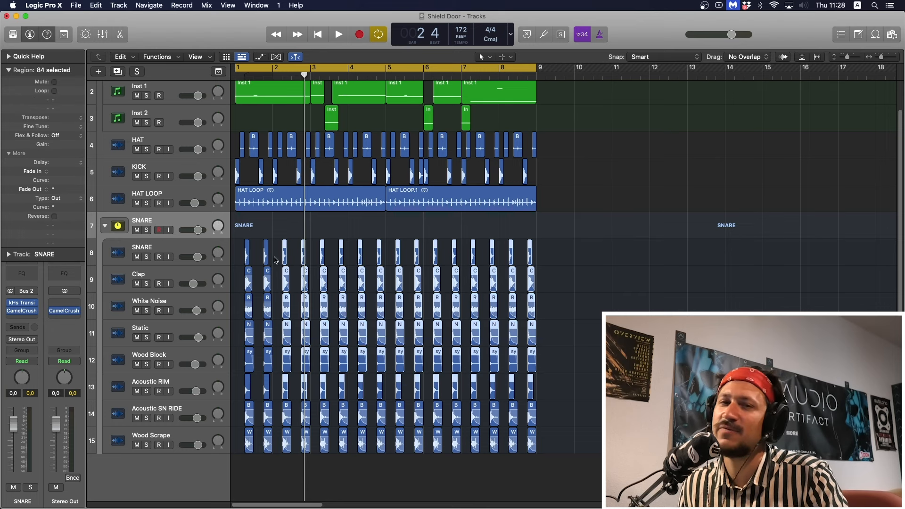
pyautogui.click(271, 234)
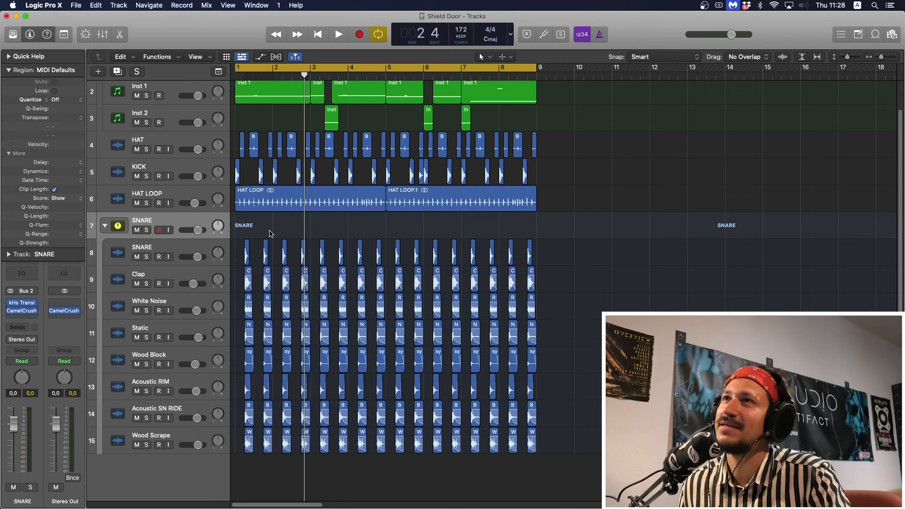